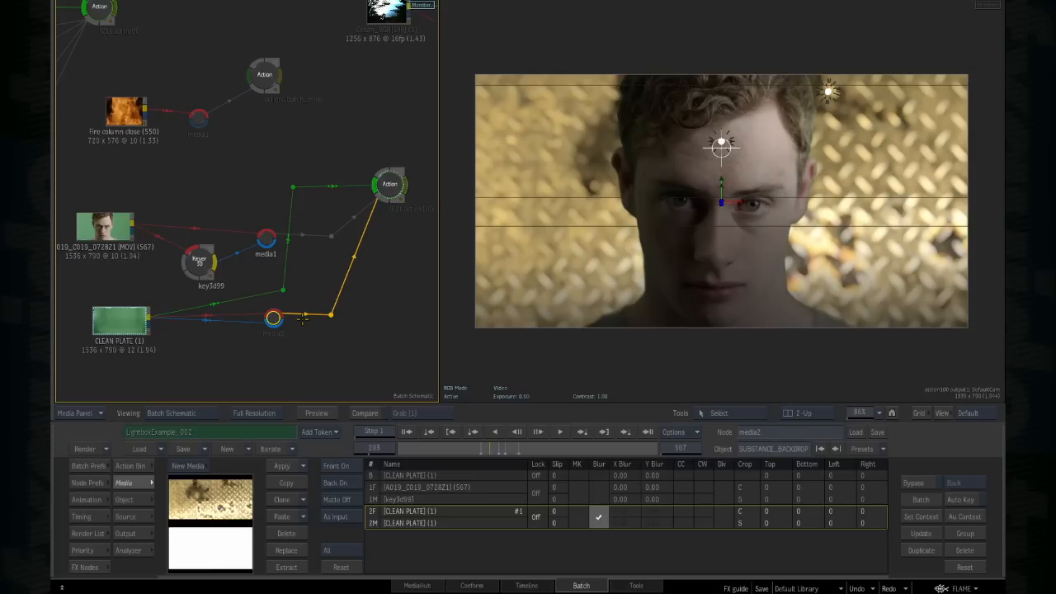
Step: Adjust the clean plate's link to the Action node in the batch schematic and open that Action node's own schematic
mouse_move(293, 188)
left_mouse_down()
mouse_move(308, 173)
mouse_move(288, 153)
mouse_move(300, 187)
left_mouse_up()
left_click_drag(289, 261, 319, 264)
key("d")
left_click(318, 264)
key("a")
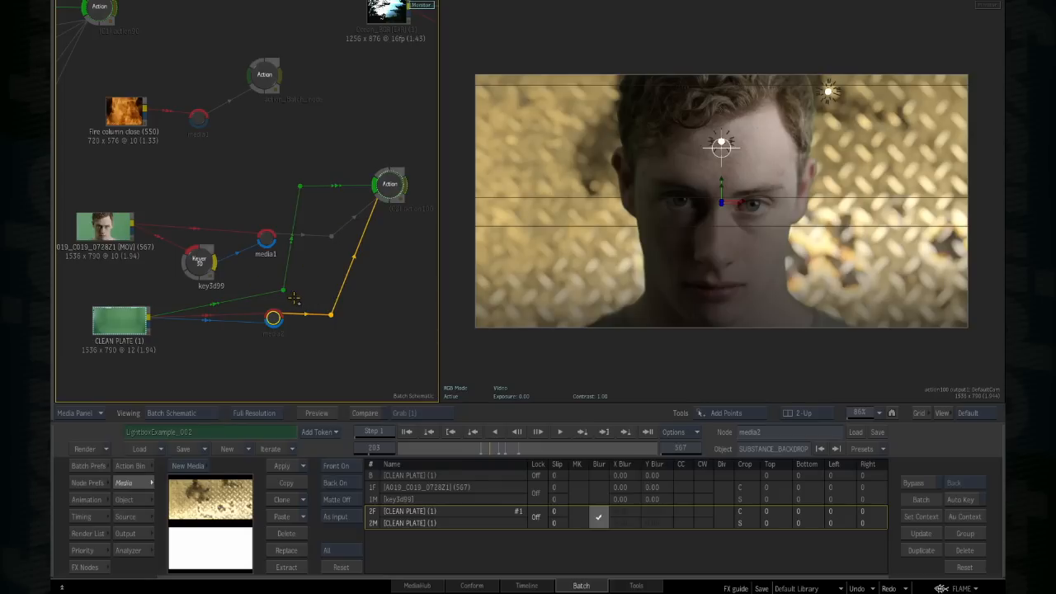
left_click(379, 184)
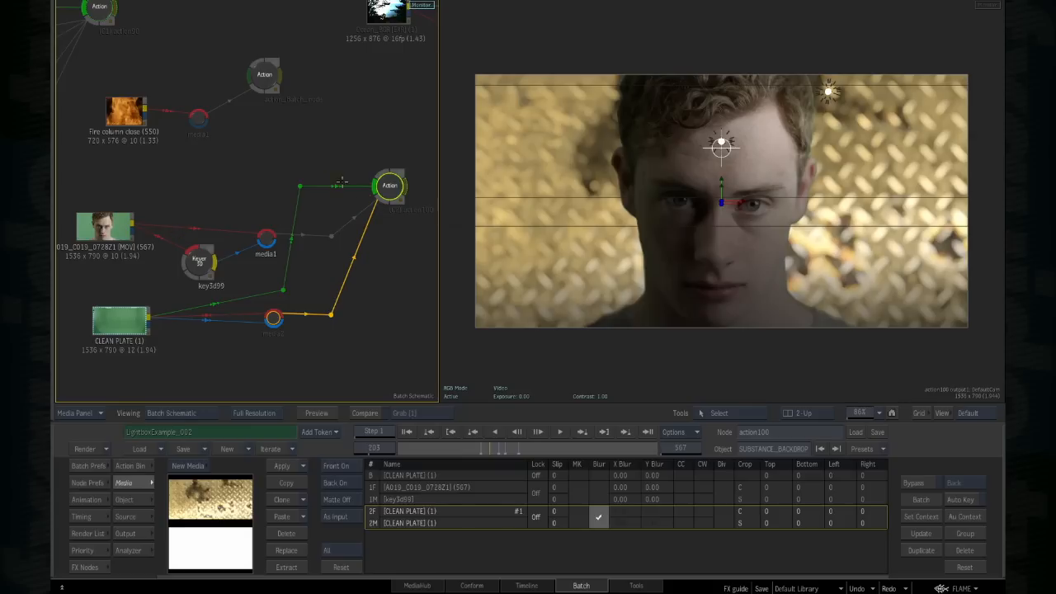
left_click_drag(390, 190, 389, 190)
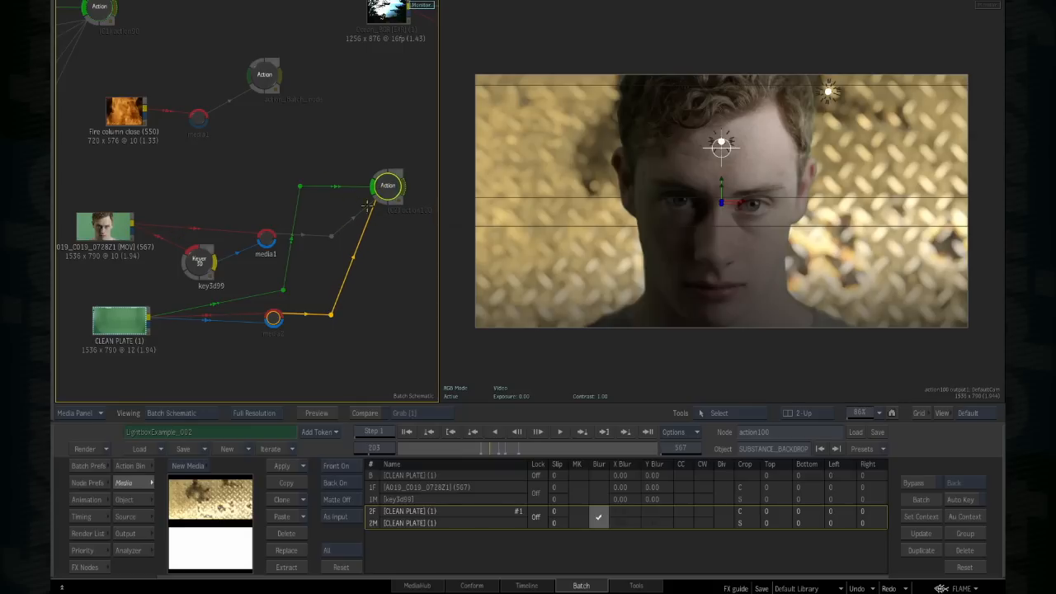
key("Escape")
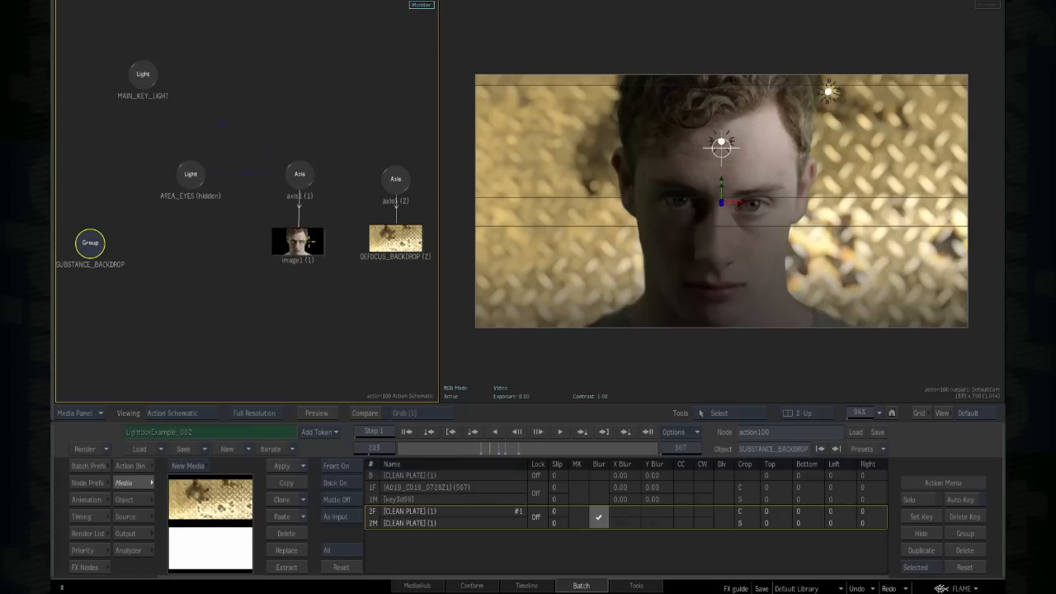
Step: Select the SUBSTANCE_BACKDROP group in the Action schematic and shift it slightly toward the other nodes
left_click_drag(271, 312, 262, 323)
left_click(285, 252)
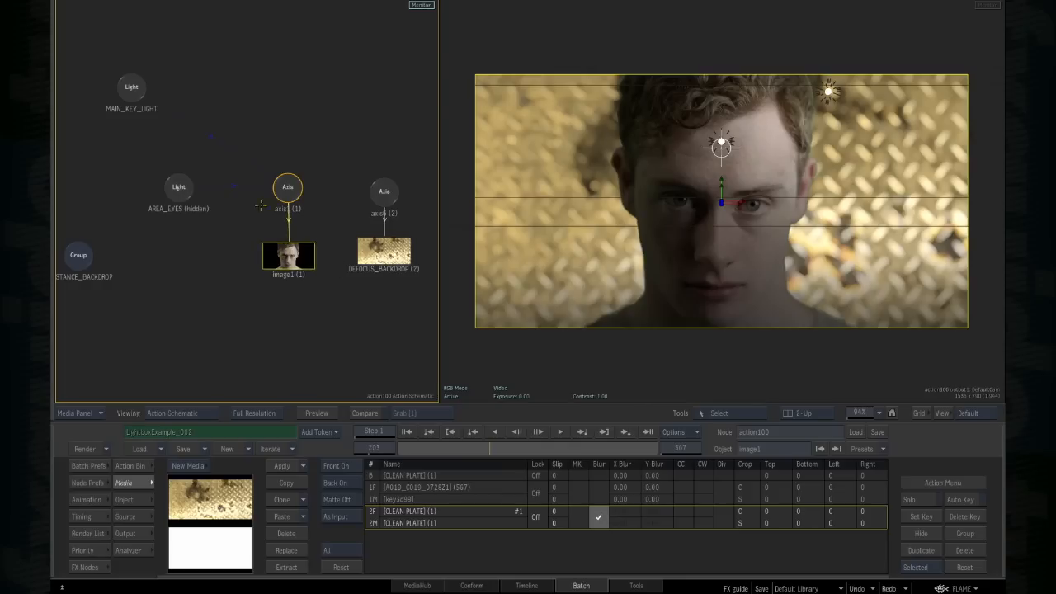
left_click_drag(176, 302, 200, 299)
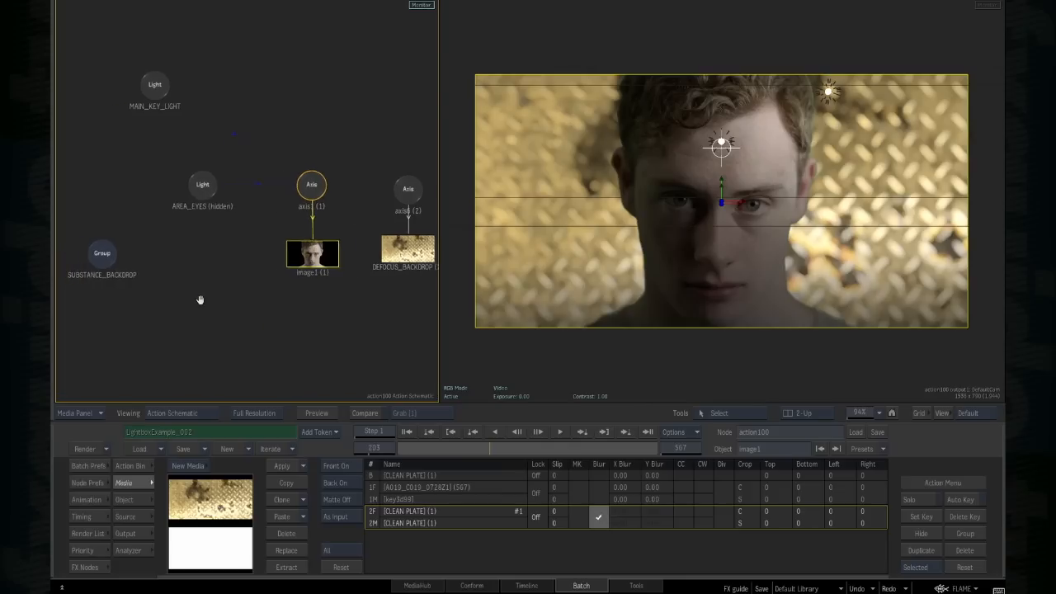
mouse_move(99, 259)
left_mouse_down()
mouse_move(106, 252)
mouse_move(113, 270)
left_mouse_up()
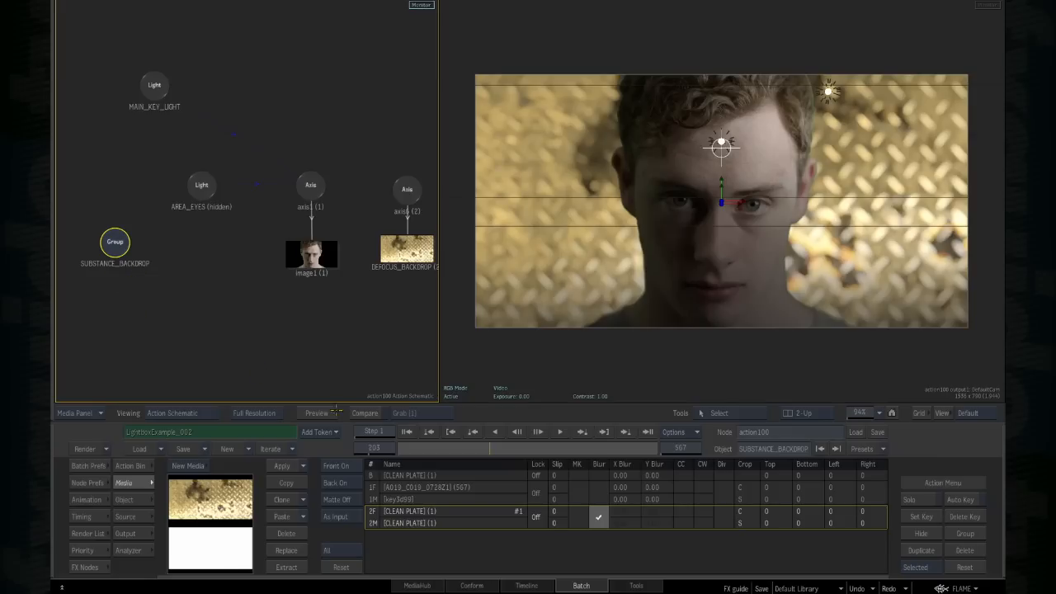
Step: Open the blur settings of the second CLEAN PLATE media layer, review the Defocus type, and return to the Action schematic
left_click(599, 515)
left_click(598, 516)
double_click(599, 519)
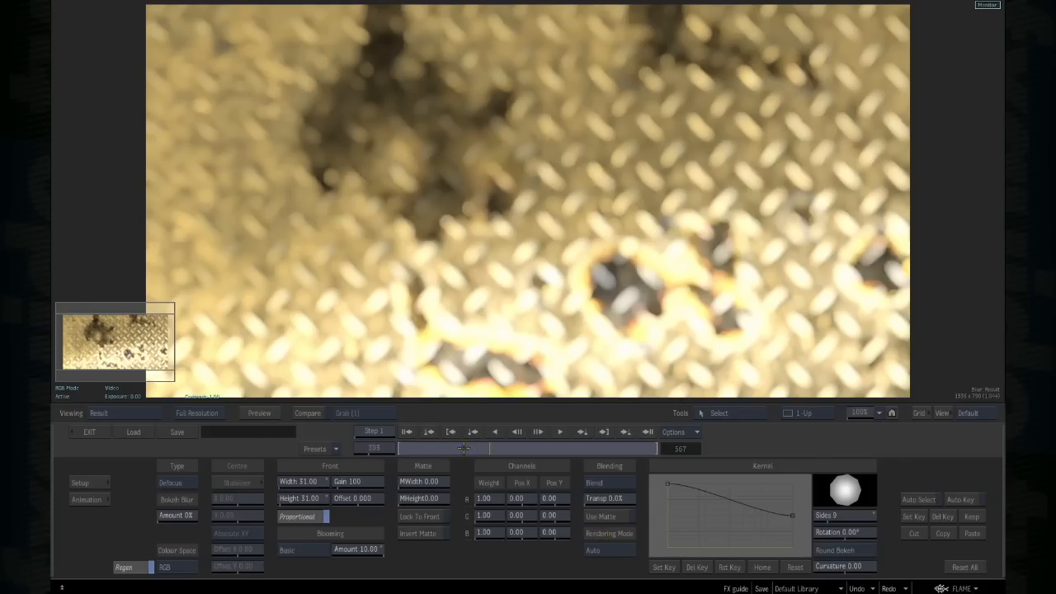
left_click(172, 483)
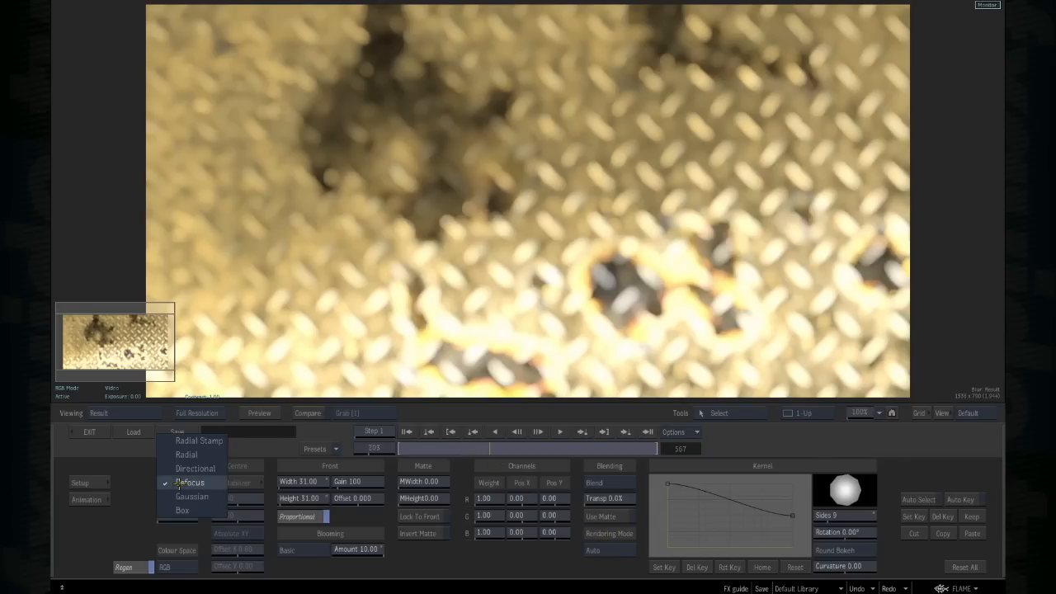
left_click(178, 484)
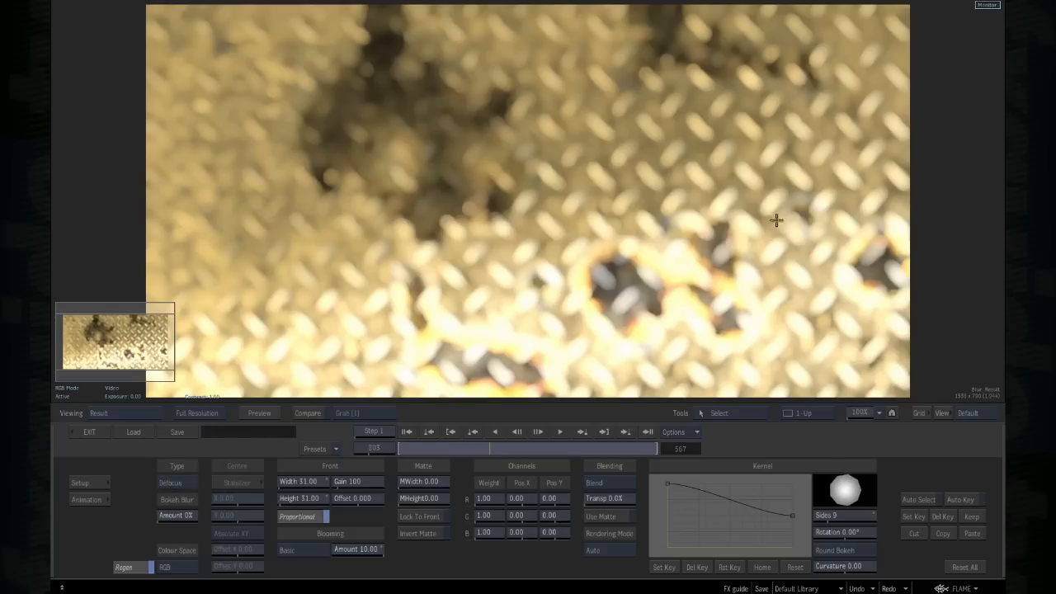
left_click(89, 431)
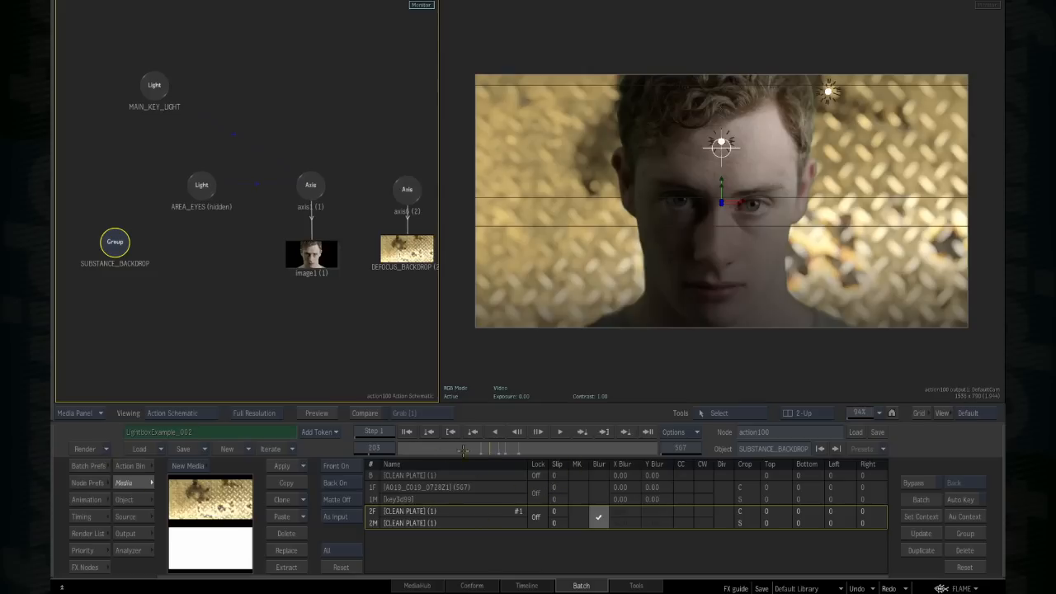
Step: Go to frame 184 and select the image1 surface in the Action schematic
left_click_drag(492, 448, 469, 451)
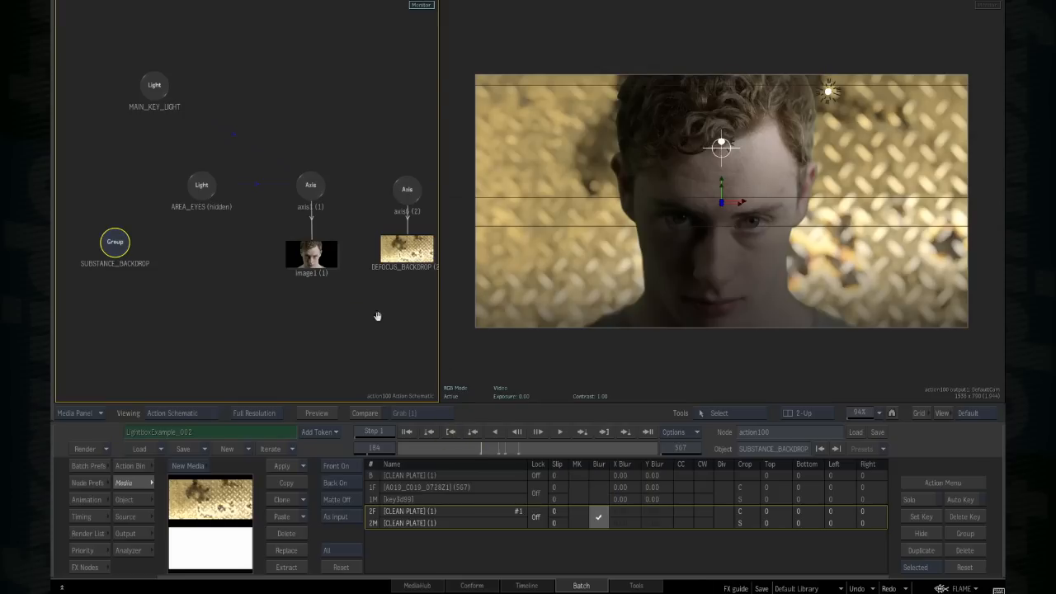
left_click_drag(377, 314, 325, 311)
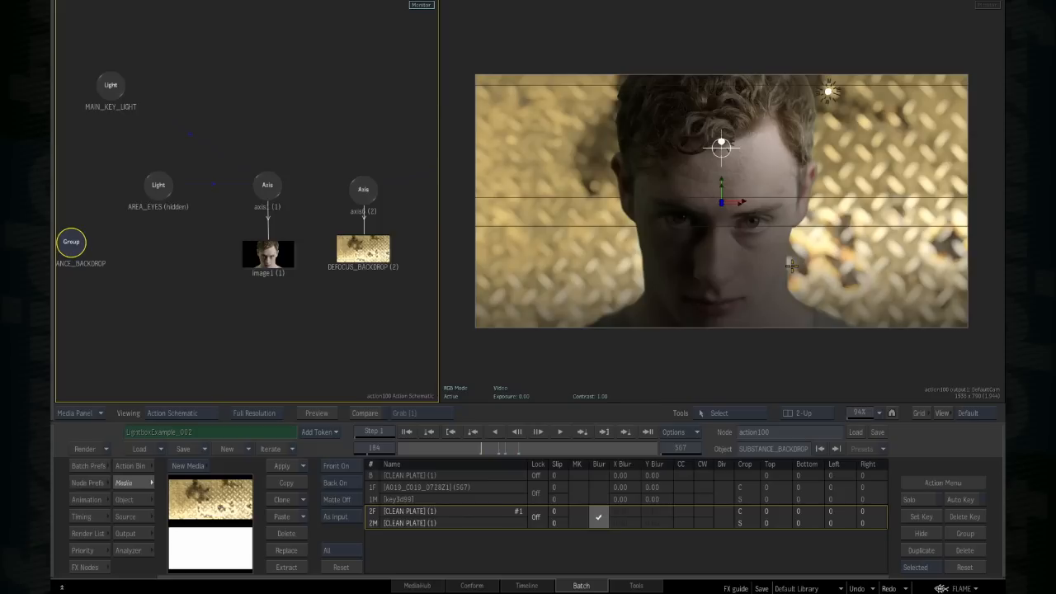
left_click(266, 256)
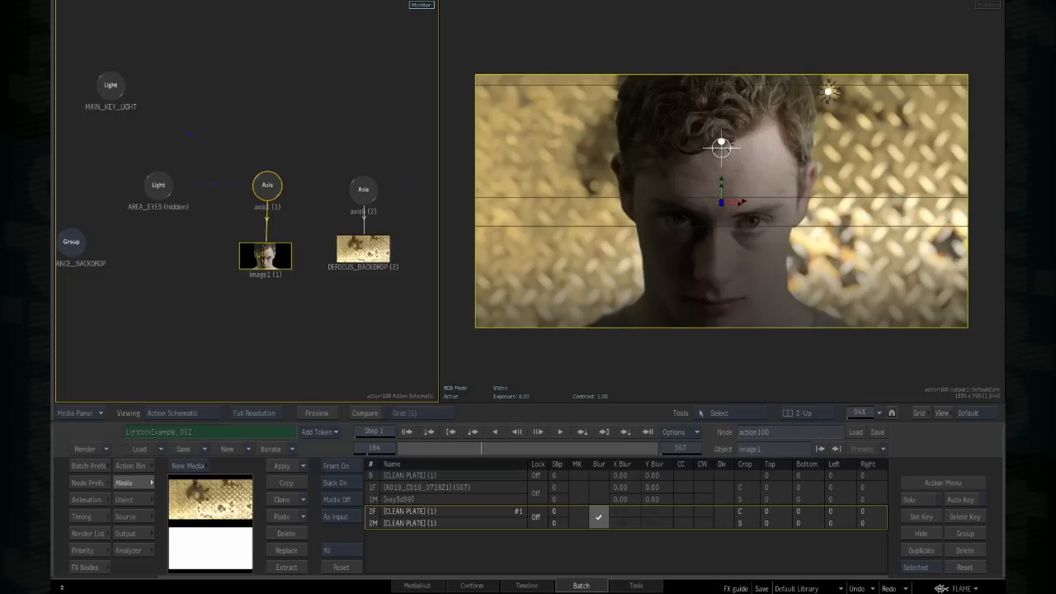
left_click_drag(266, 256, 269, 260)
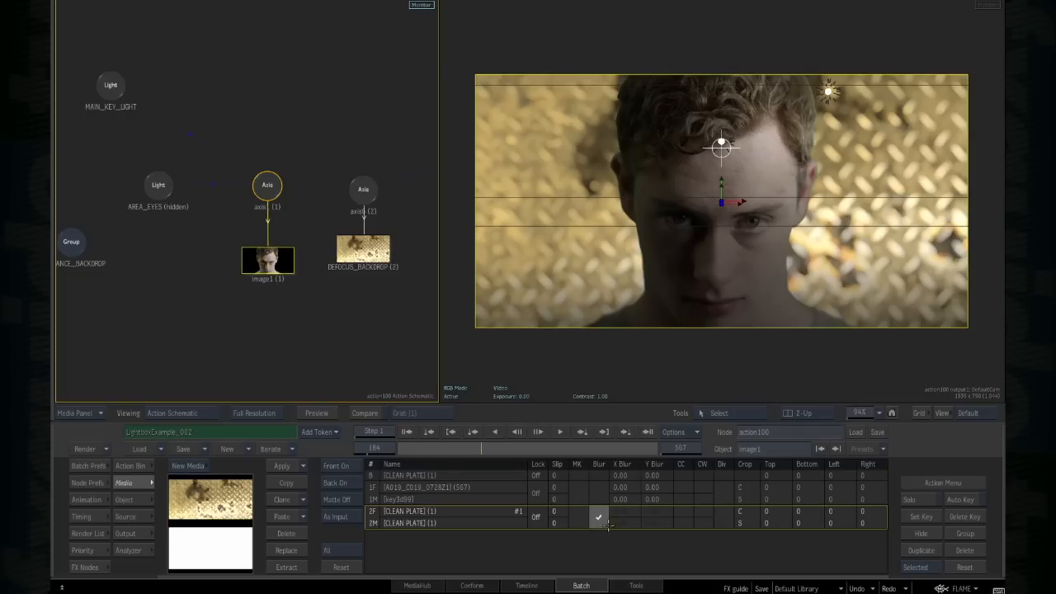
Step: Add the Parallax Spread Matchbox shader to the image1 surface through a new diffuse map
key("ctrl+b")
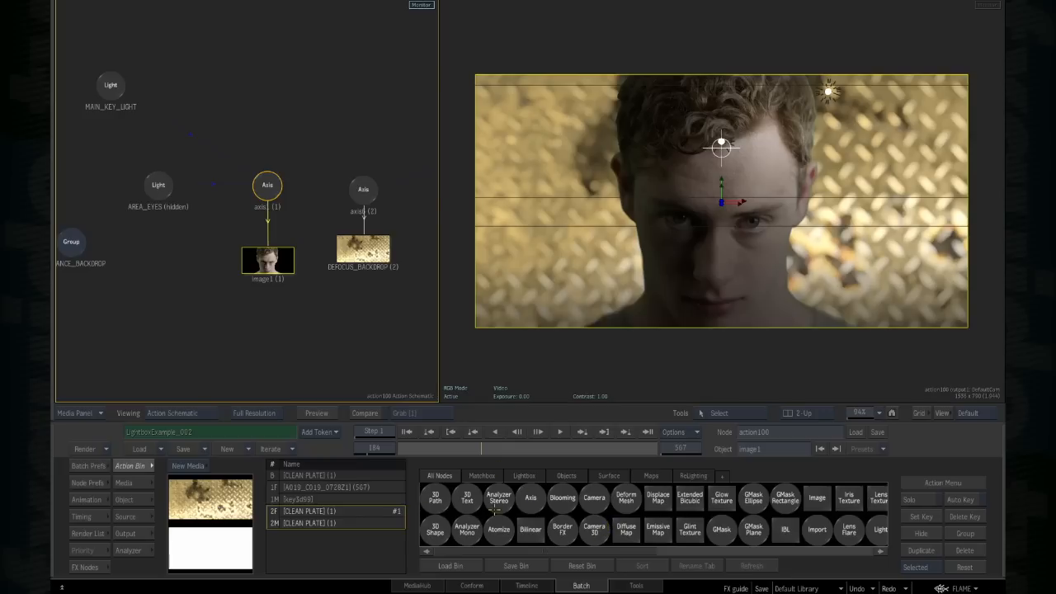
left_click(481, 477)
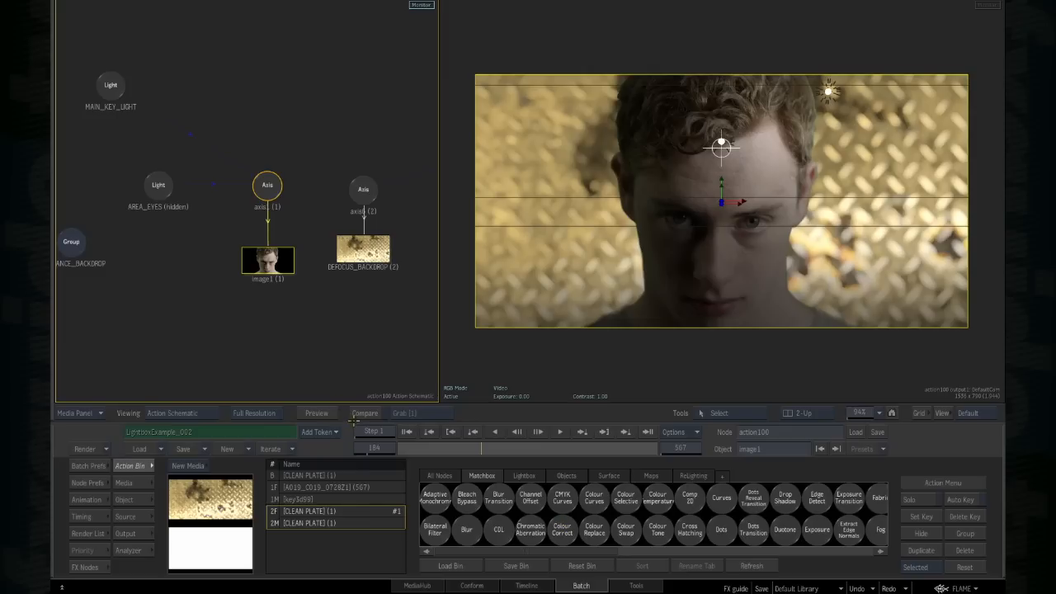
left_click(259, 284)
scroll(693, 528, "right", 3)
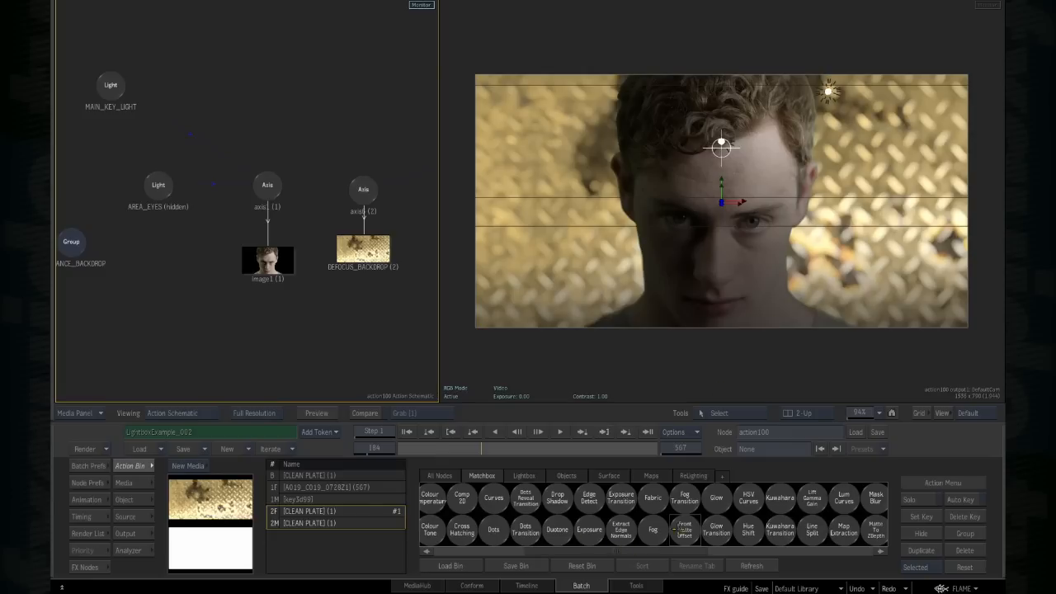
scroll(747, 532, "down", 3)
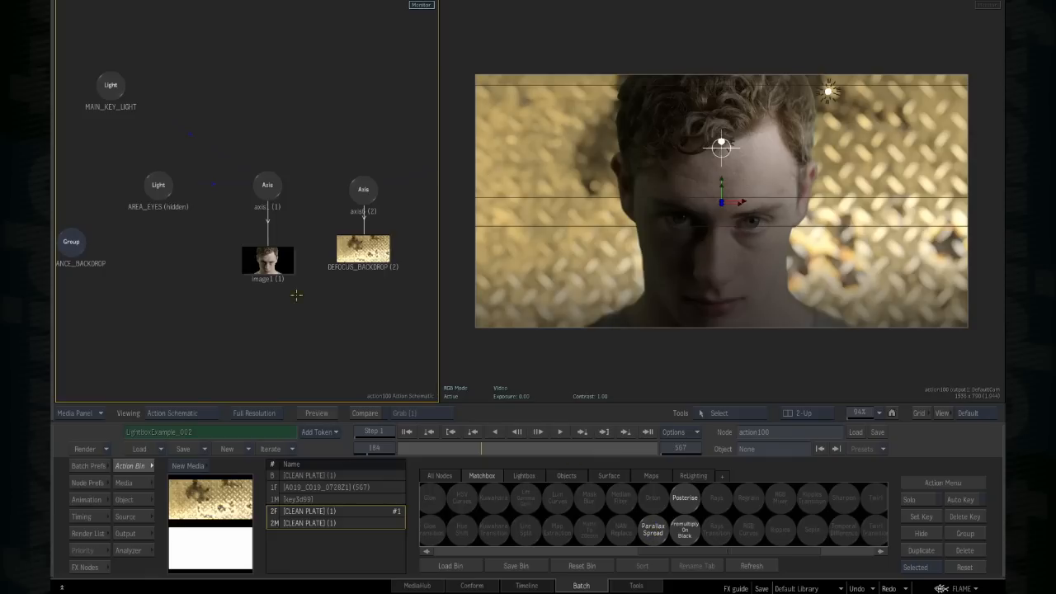
left_click(266, 272)
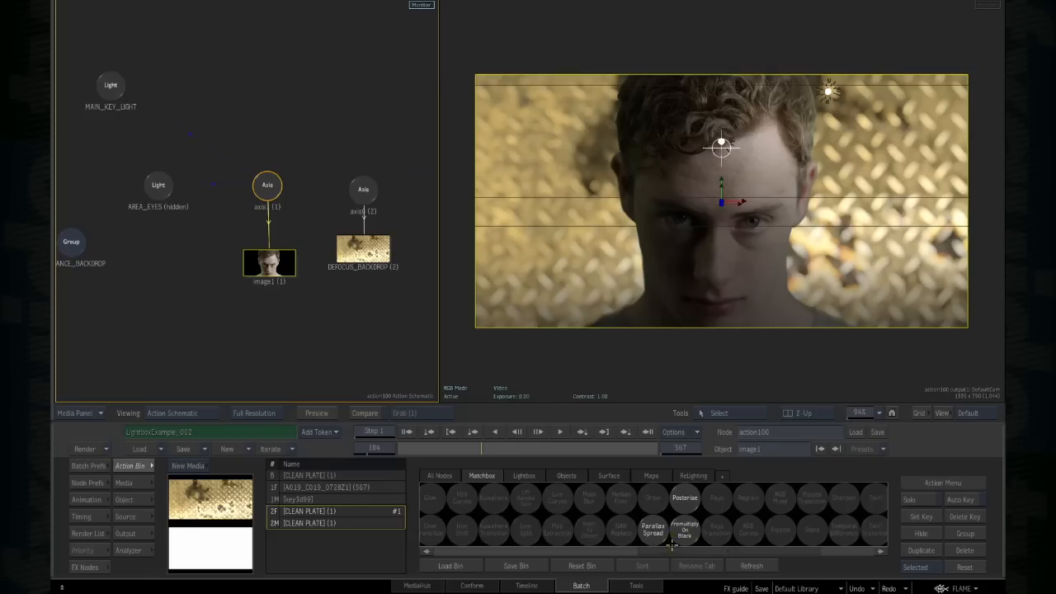
left_click_drag(652, 531, 352, 346)
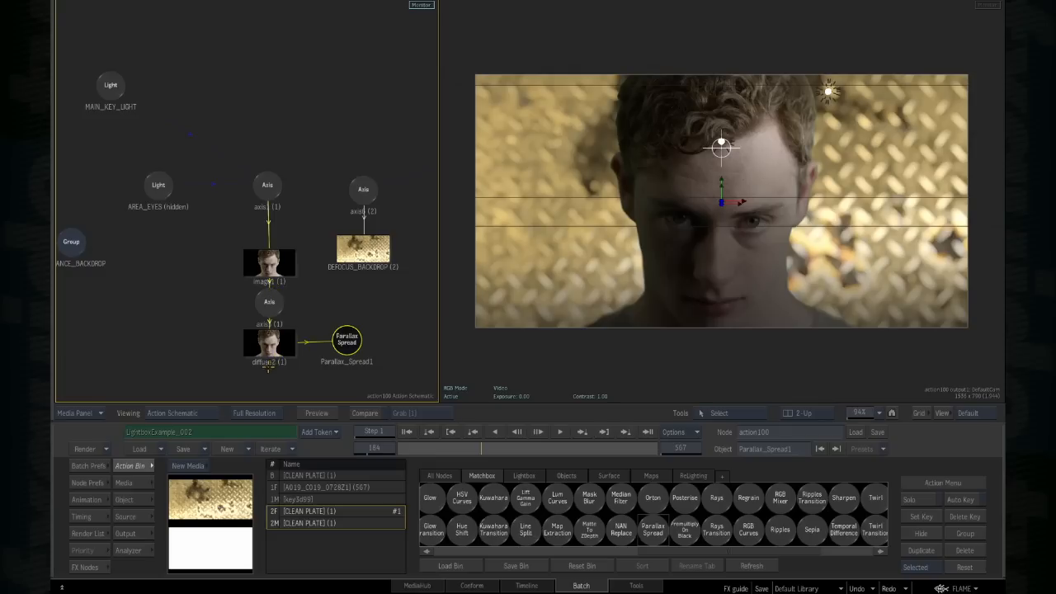
Step: Set the Parallax Spread shader's parallax Amount to 9.30 and its edge Width to 9.40, checking the result on the face
left_click_drag(343, 346, 346, 353)
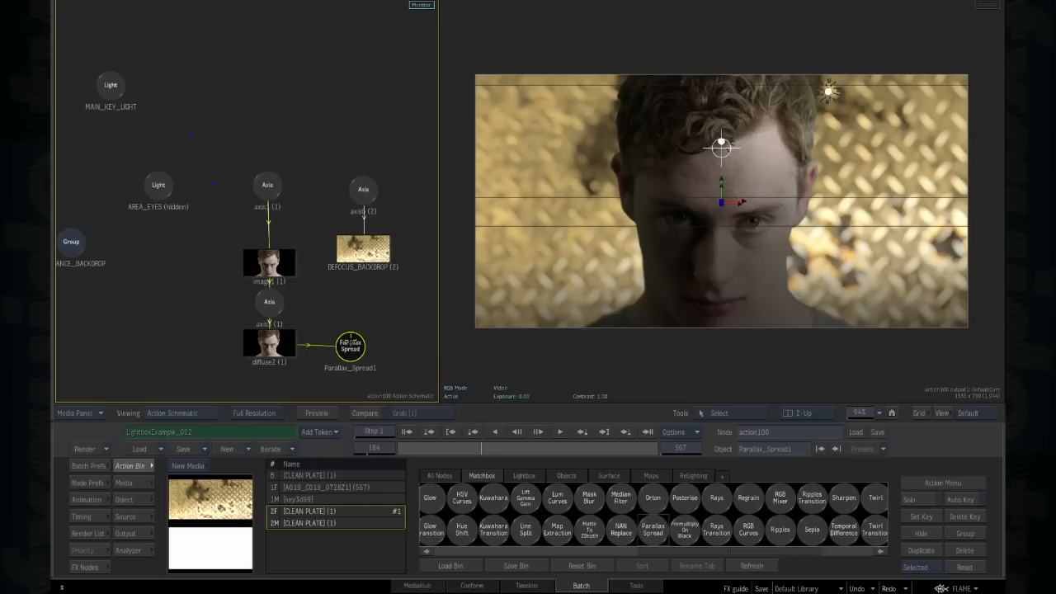
left_click_drag(349, 342, 347, 347)
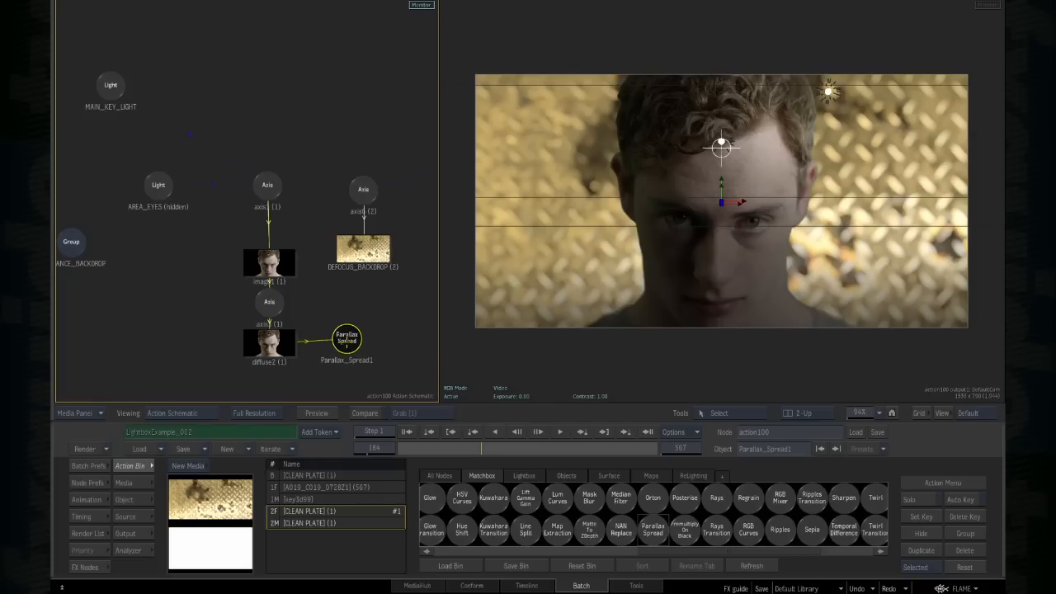
double_click(346, 346)
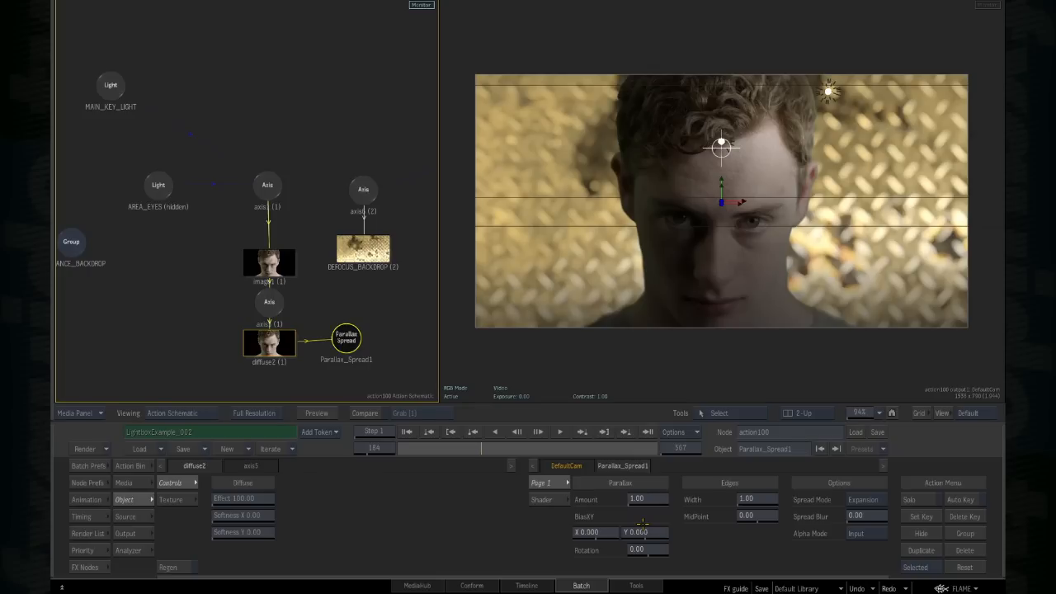
left_click_drag(342, 340, 346, 343)
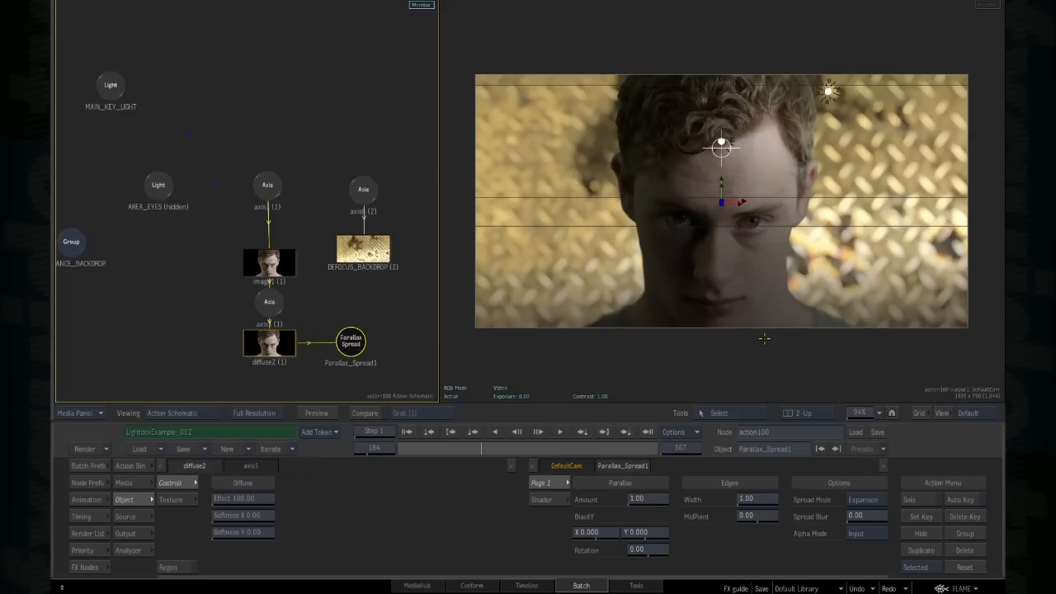
left_click_drag(752, 345, 737, 285)
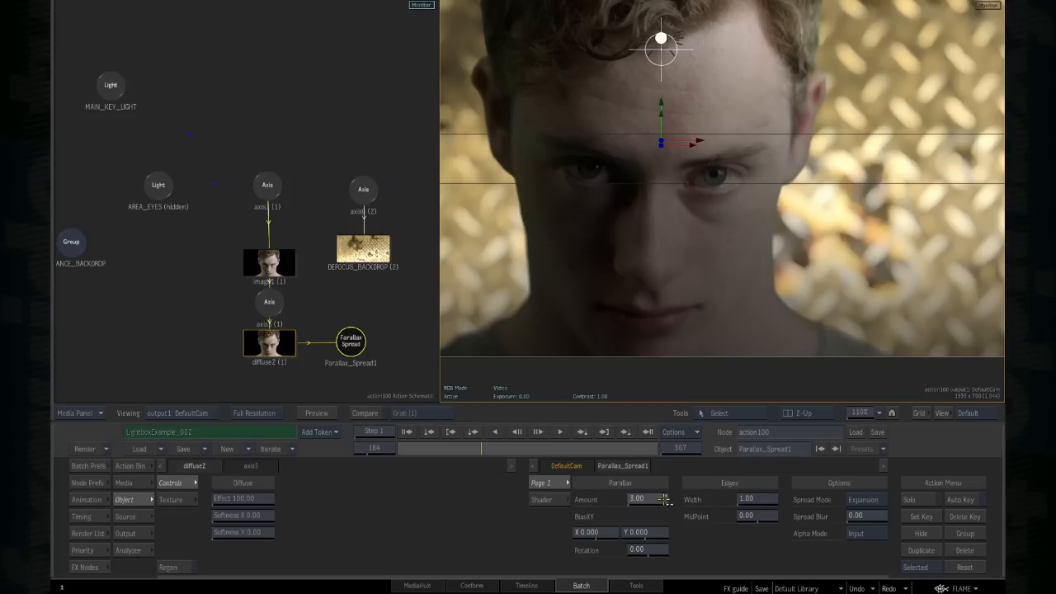
left_click_drag(659, 499, 676, 500)
mouse_move(763, 500)
left_mouse_down()
mouse_move(799, 505)
mouse_move(784, 504)
left_mouse_up()
mouse_move(652, 499)
left_mouse_down()
mouse_move(634, 498)
mouse_move(666, 498)
mouse_move(652, 498)
left_mouse_up()
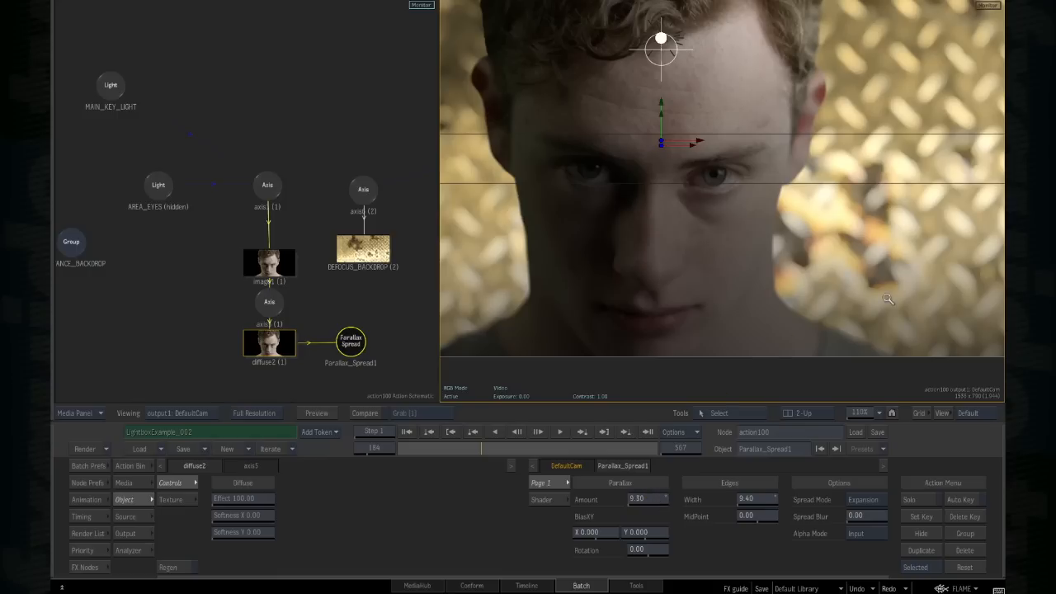
left_click_drag(888, 298, 853, 307)
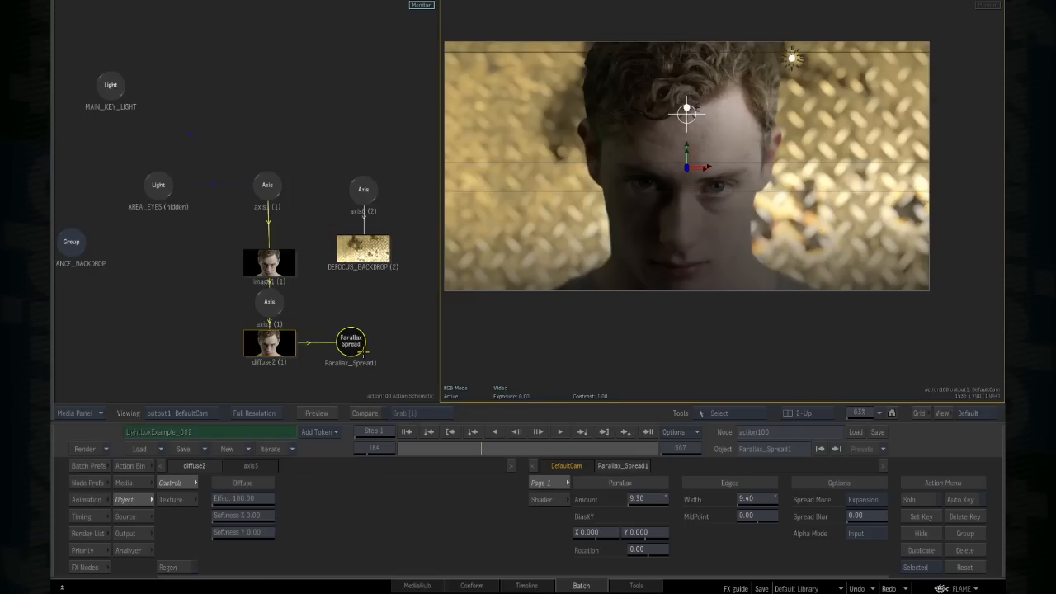
Step: Rearrange the image1, diffuse2 and connecting axis nodes in the Action schematic, placing Parallax_Spread1 to the left of diffuse2
left_click_drag(366, 350, 338, 343)
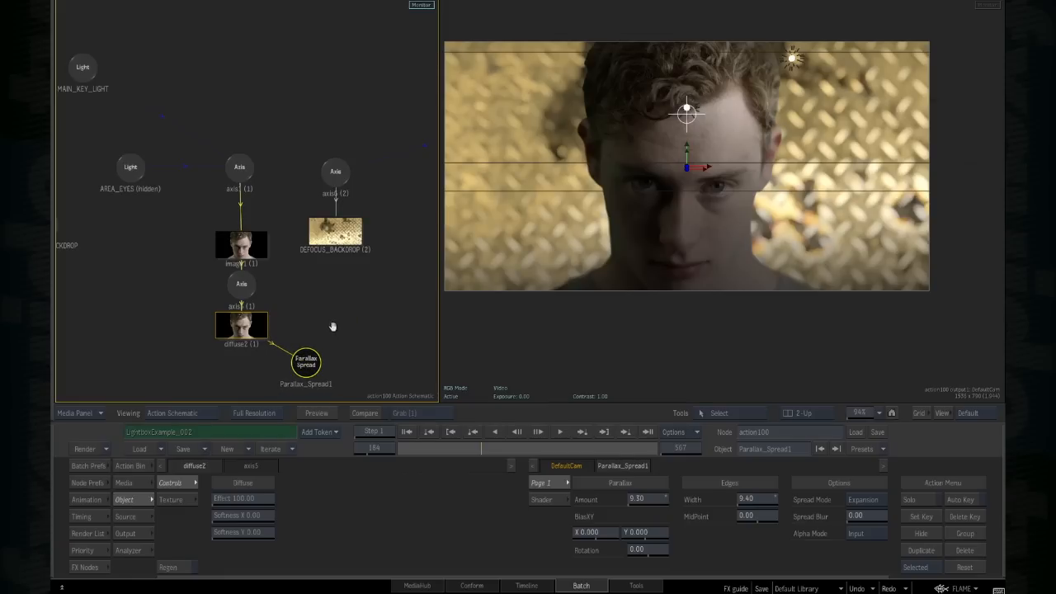
left_click_drag(332, 327, 339, 307)
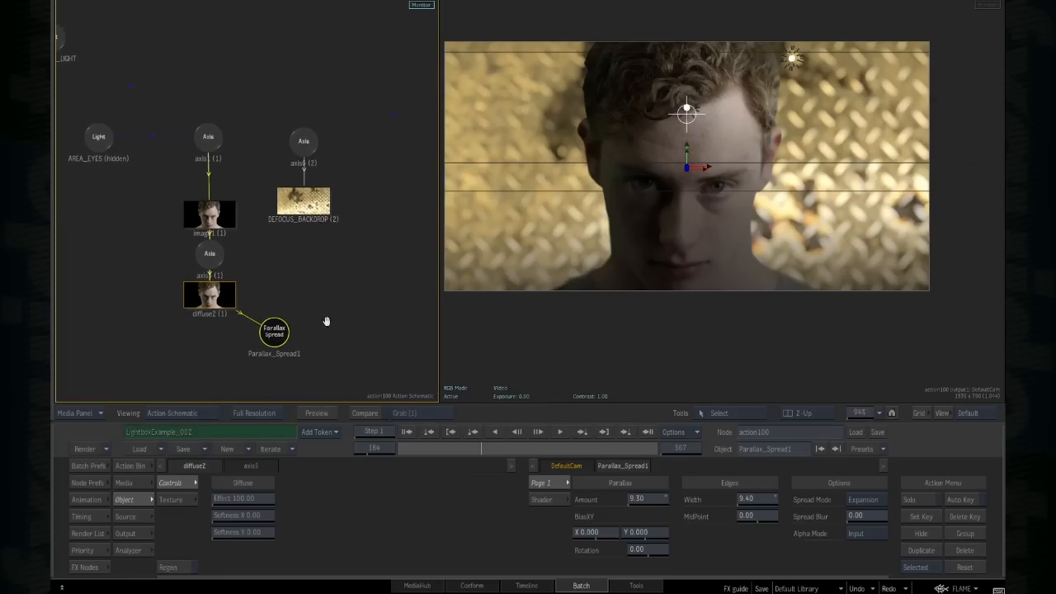
left_click_drag(276, 330, 271, 333)
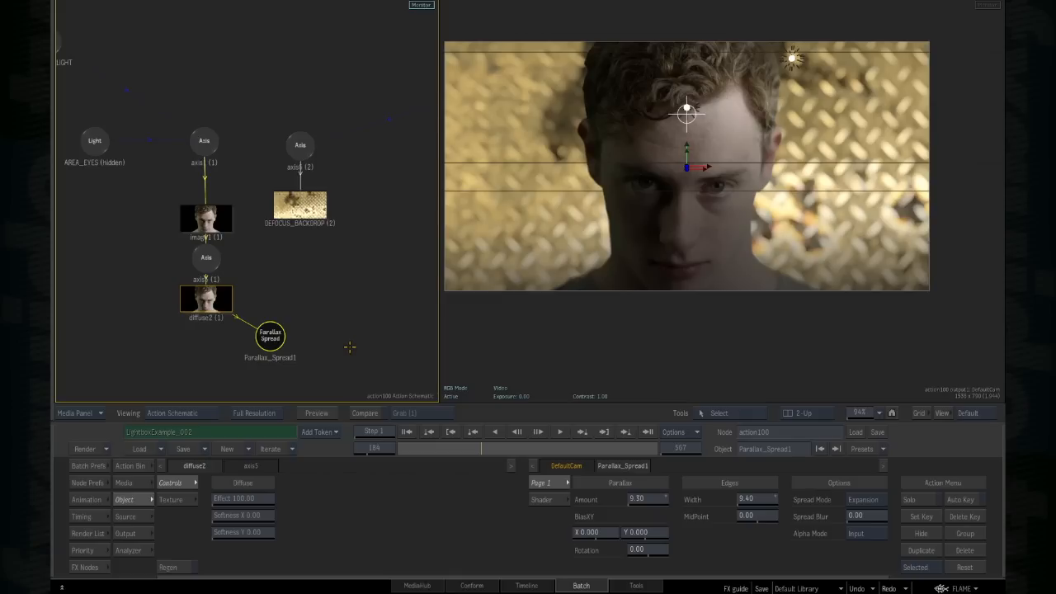
left_click(213, 221)
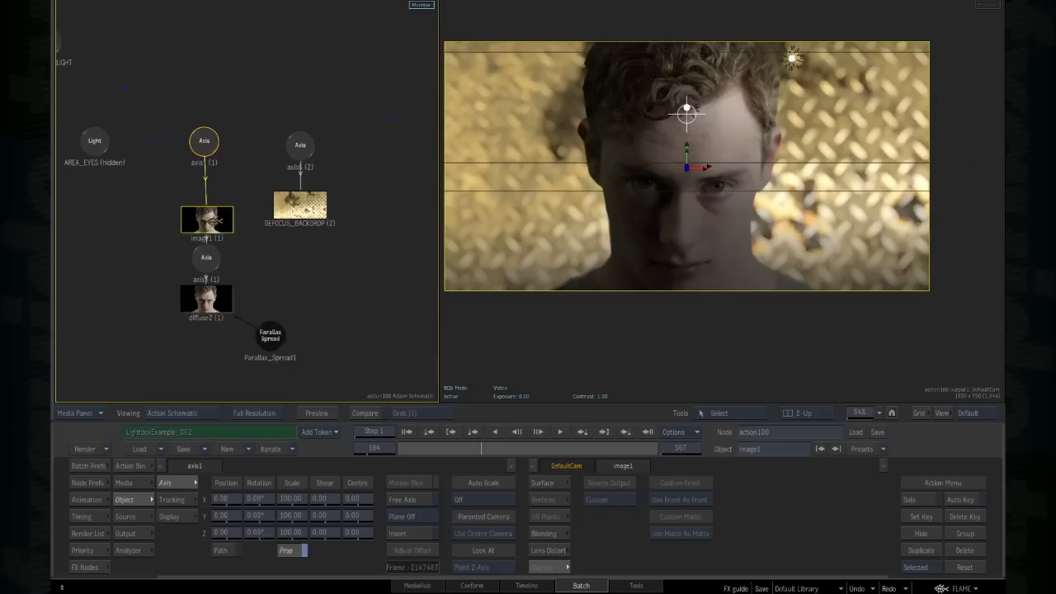
left_click_drag(213, 222, 226, 205)
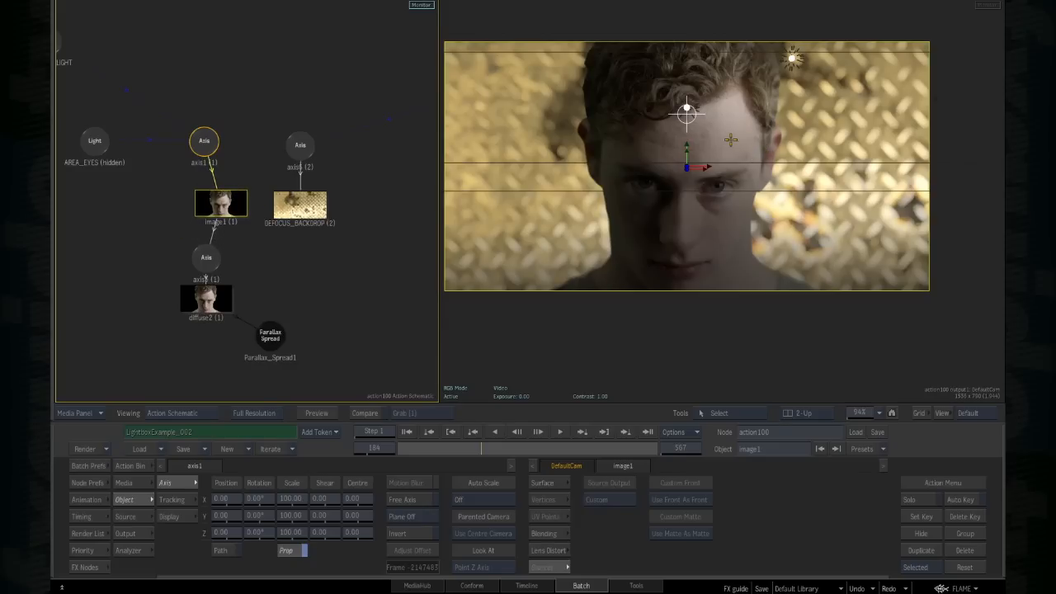
left_click_drag(205, 307, 206, 319)
left_click_drag(206, 262, 207, 266)
left_click_drag(270, 335, 137, 328)
left_click_drag(199, 312, 202, 314)
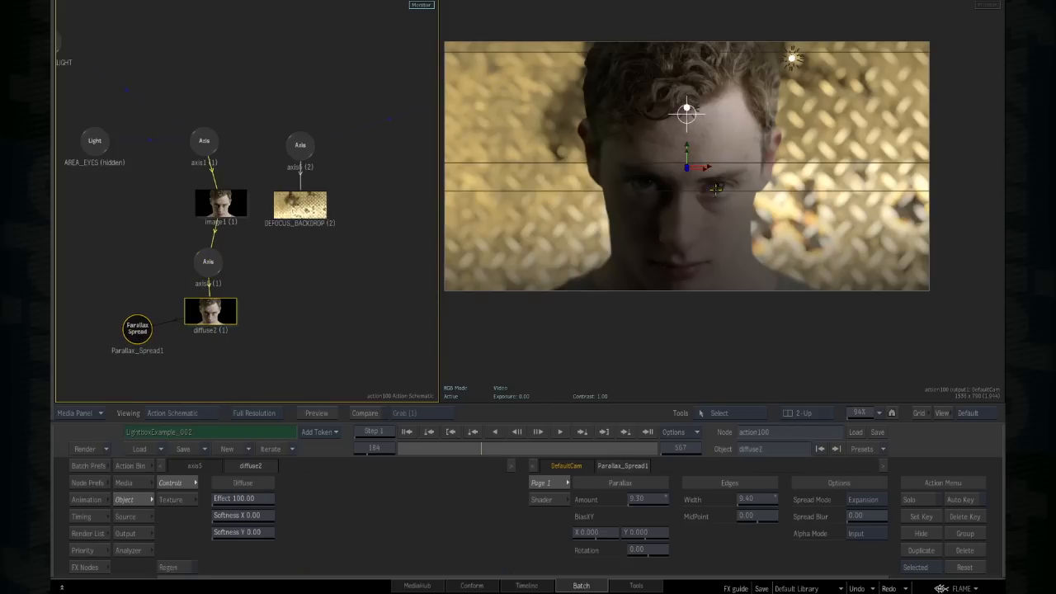
left_click_drag(218, 205, 219, 212)
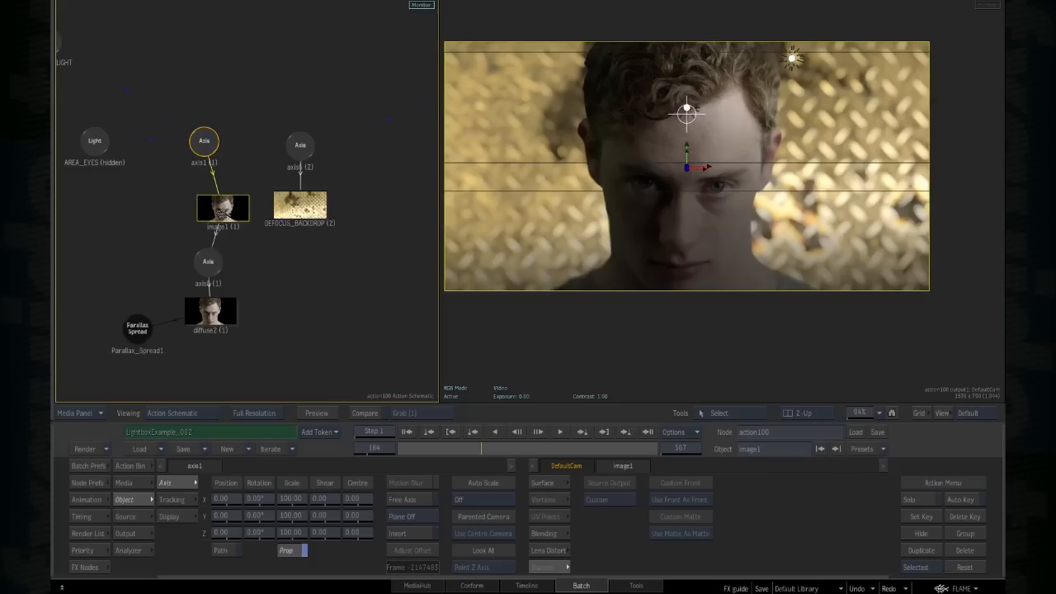
Step: Add a normal map using media 1 (A018_C019_0728Z1 with its key matte) to the image1 surface
left_click(201, 138)
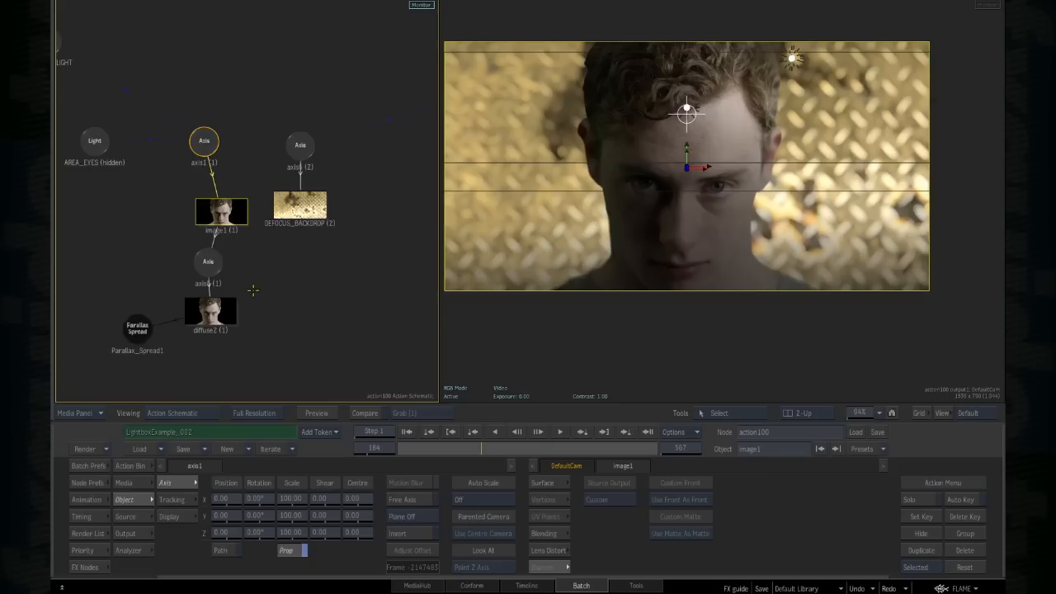
left_click_drag(231, 223, 233, 226)
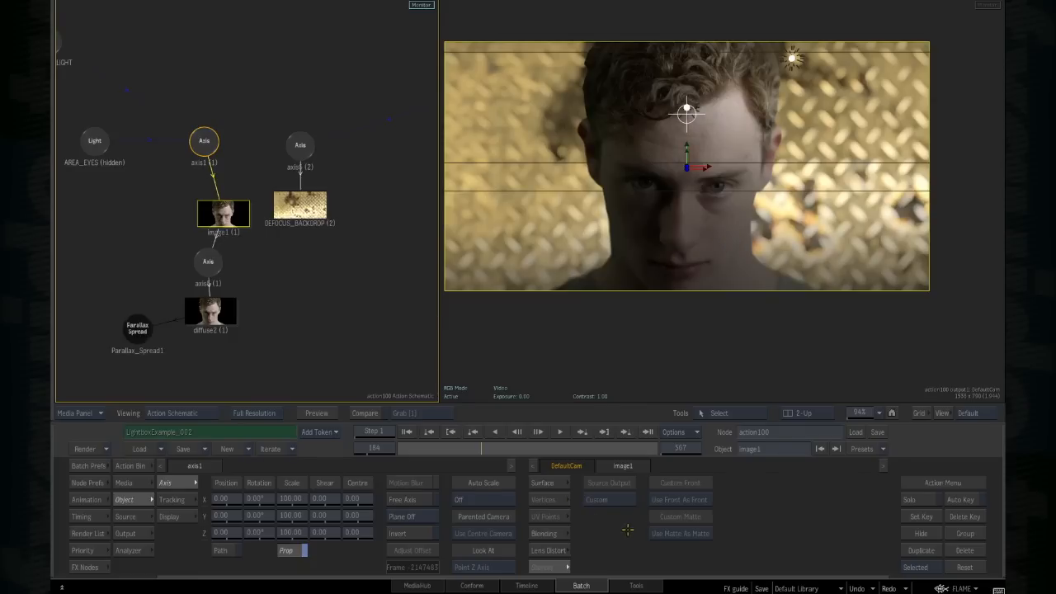
key("grave")
left_click(650, 476)
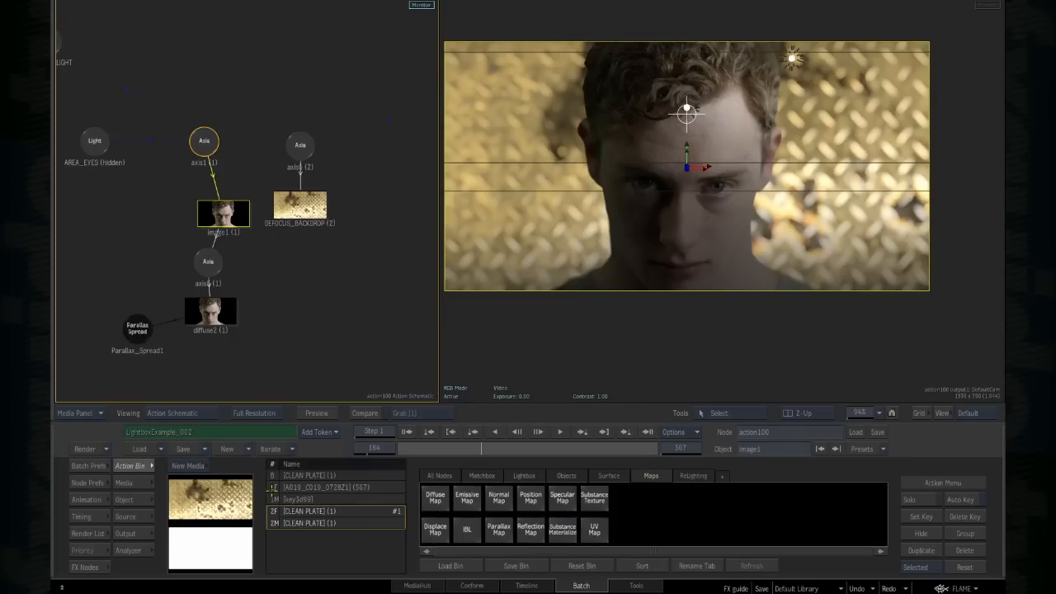
left_click(275, 488)
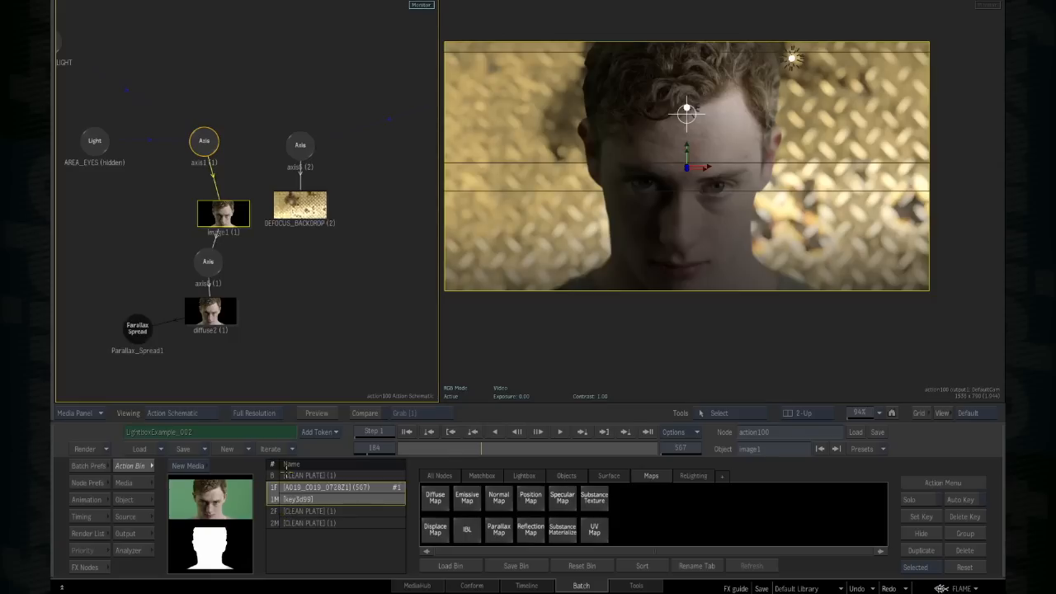
left_click(558, 526)
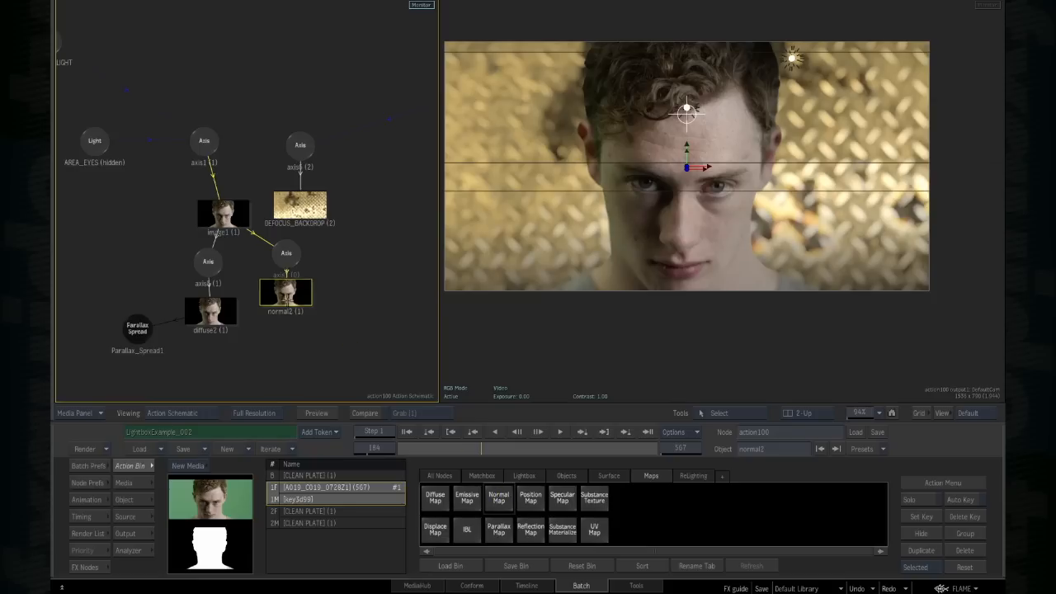
Step: Add the Map Extraction Matchbox shader to the normal2 map and place its node to the right of normal2
left_click(492, 475)
key("m")
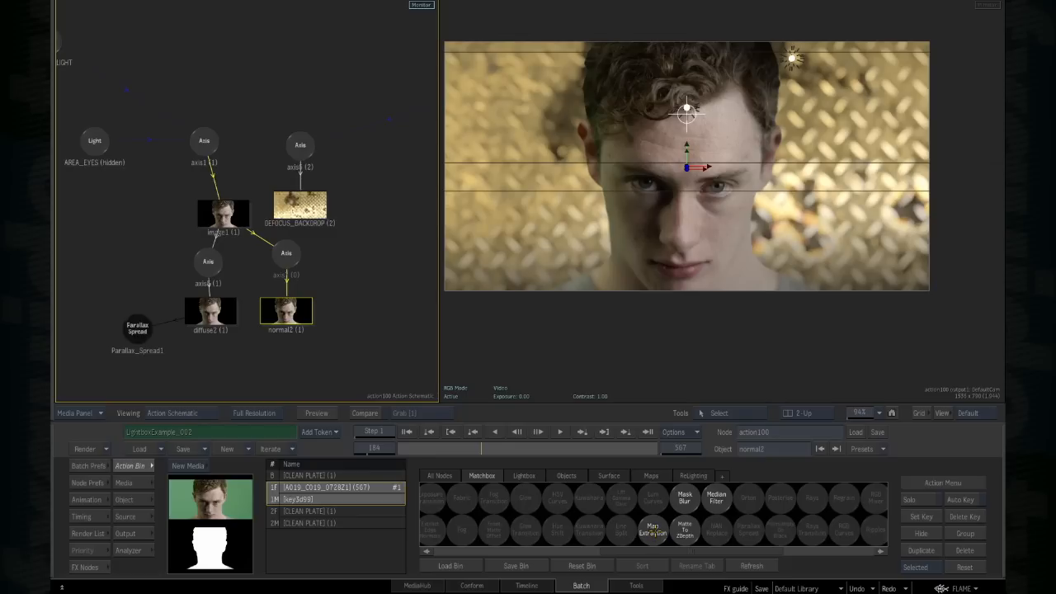
left_click(653, 532)
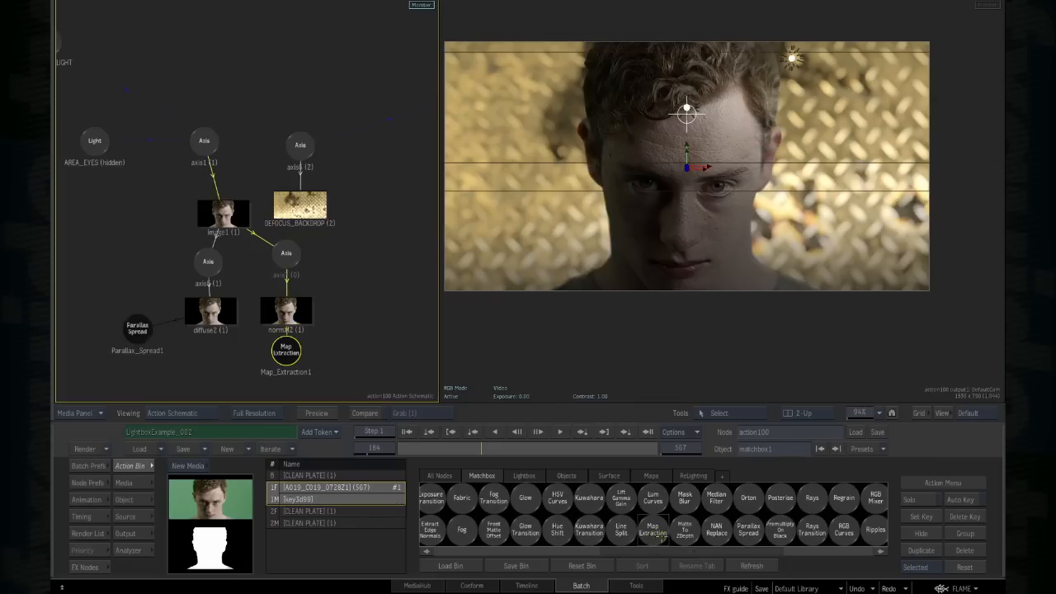
left_click_drag(289, 351, 354, 310)
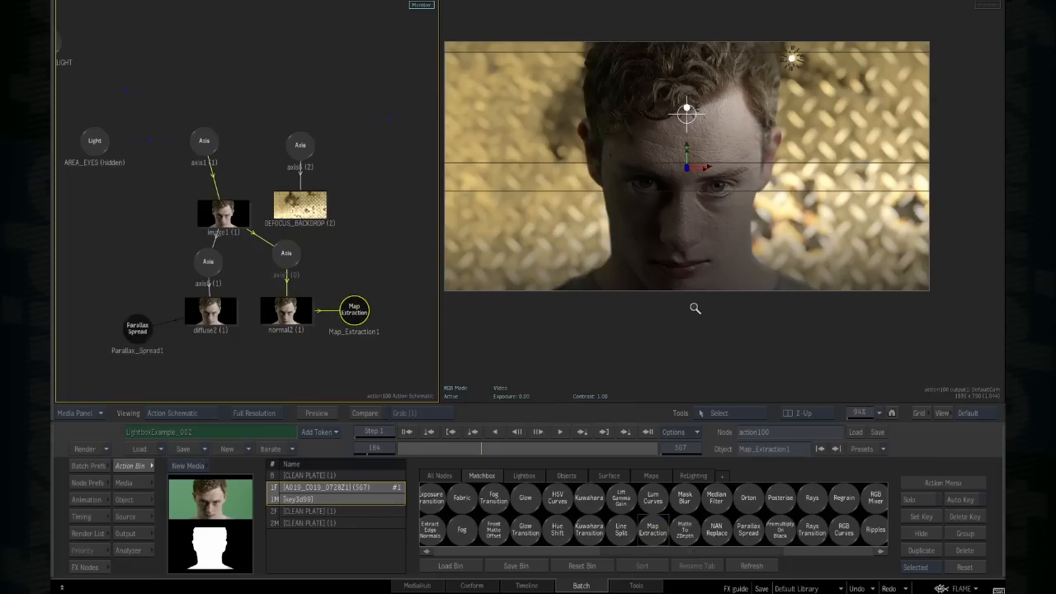
Step: Set the Map Extraction shader's Height Filter to 32.00 while examining the skin detail on the face up close
left_click_drag(694, 307, 764, 328)
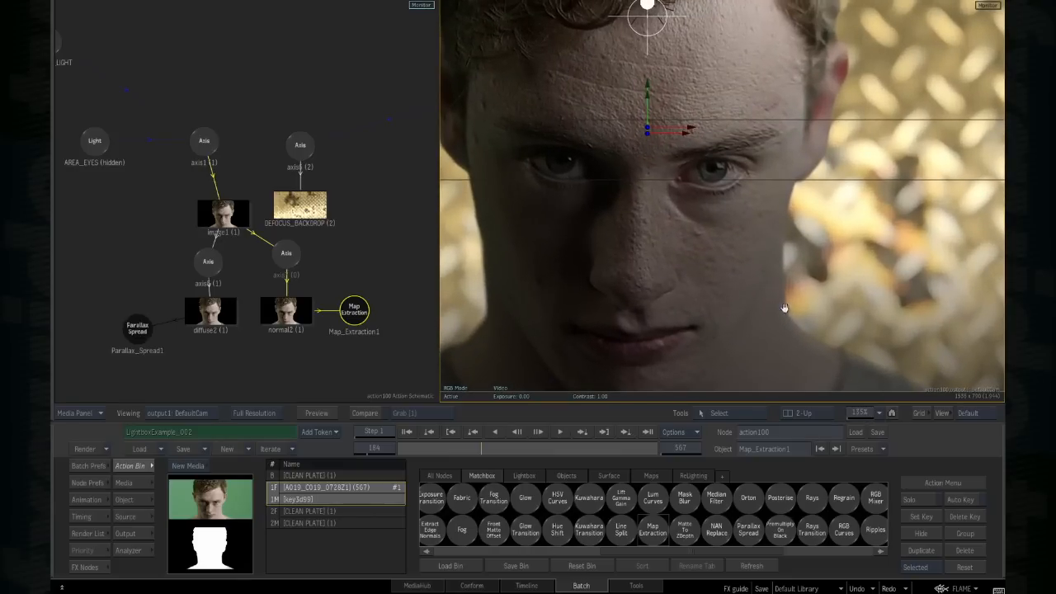
left_click_drag(836, 289, 821, 293)
left_click_drag(767, 254, 827, 260)
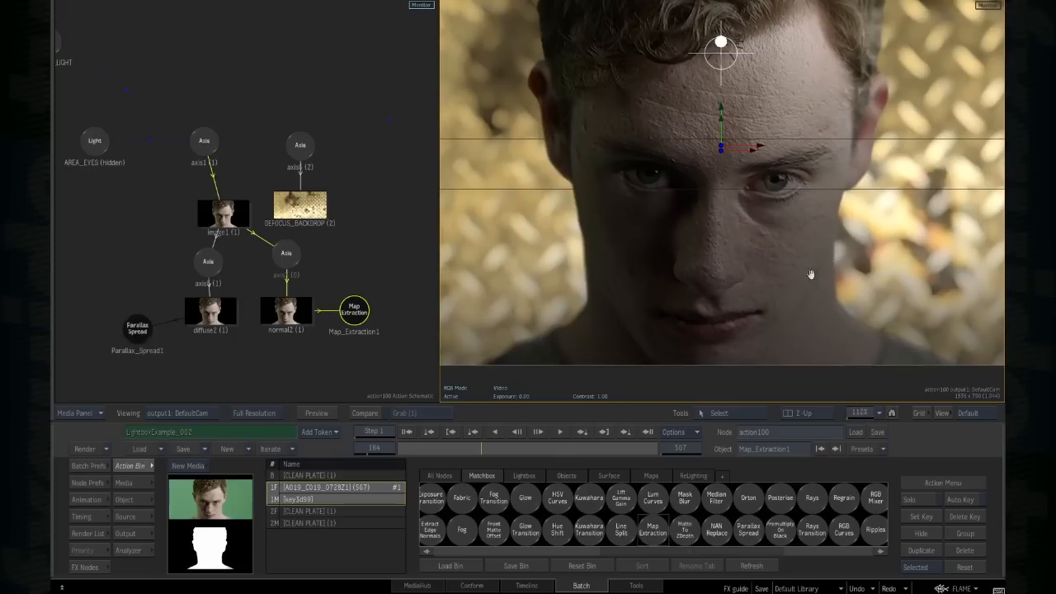
double_click(356, 325)
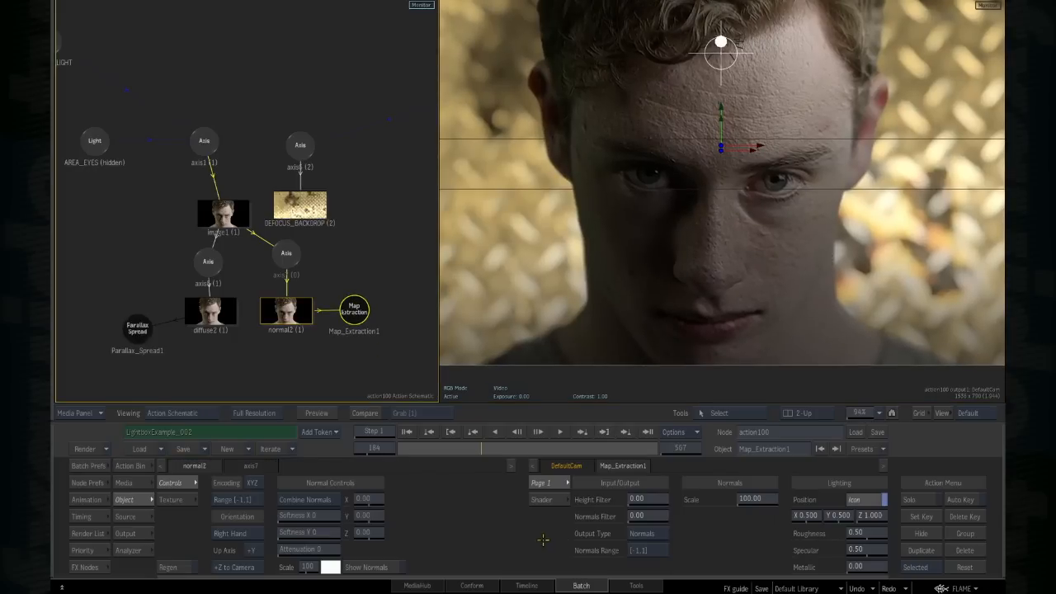
left_click_drag(677, 500, 730, 504)
left_click(665, 500)
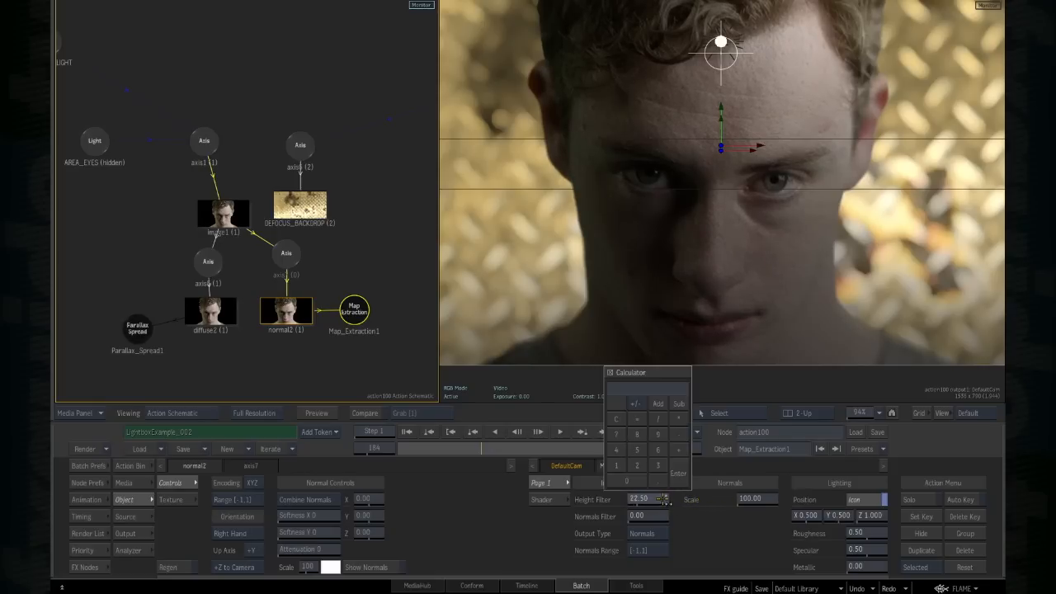
left_click(664, 500)
left_click(663, 500)
left_click(639, 467)
left_click(639, 390)
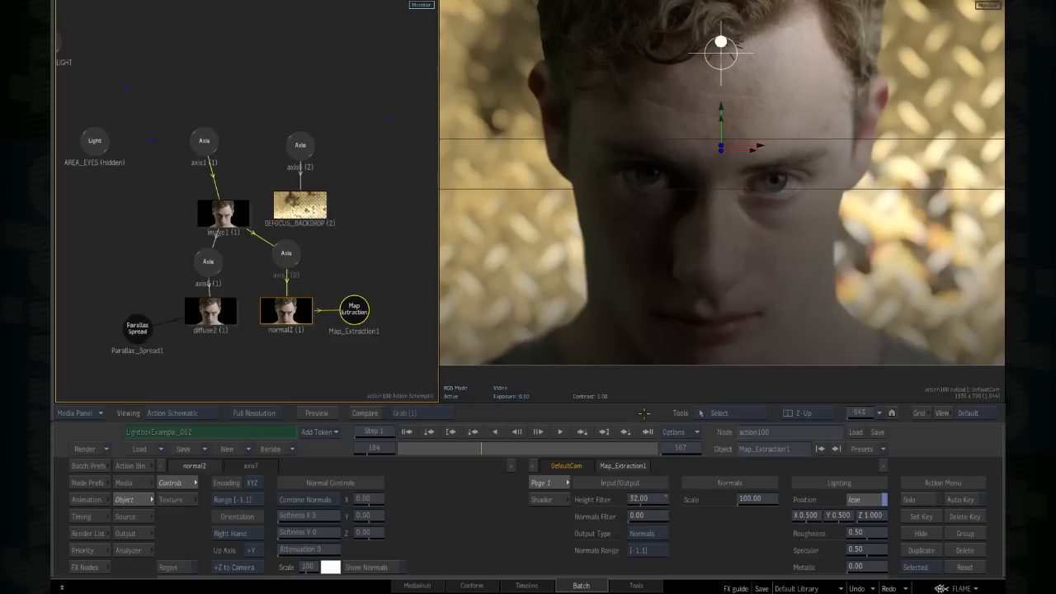
Step: Set the Map Extraction shader's normals Scale to 170.00
left_click(751, 498)
left_click(751, 498)
left_click_drag(755, 498, 784, 503)
Step: Test the relighting by moving MAIN_KEY_LIGHT across the face and back, toggling the visibility of the light and the Map Extraction shader
left_click_drag(883, 227, 856, 217)
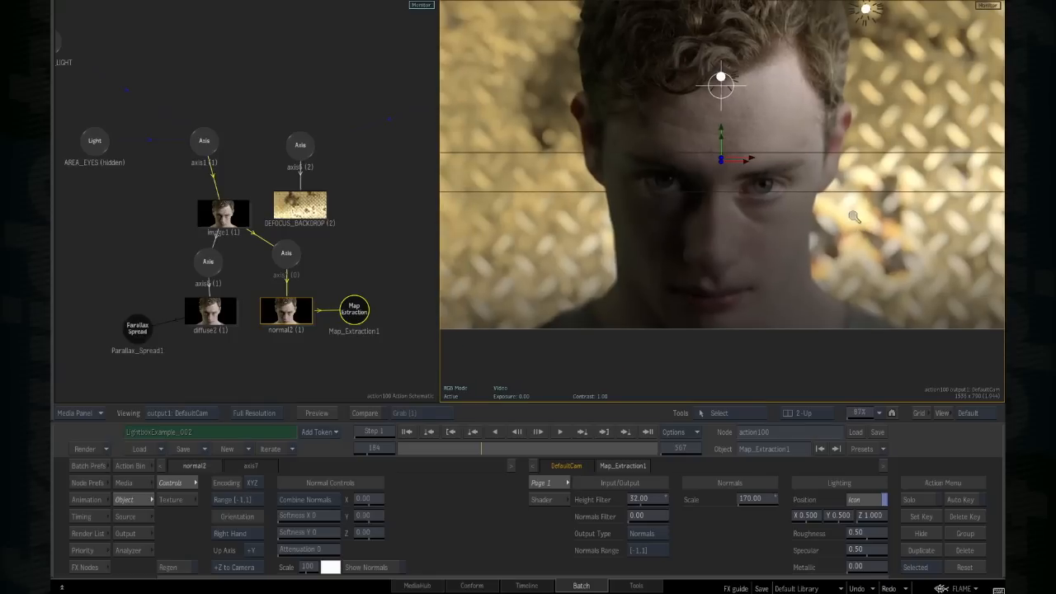
left_click_drag(861, 115, 857, 186)
left_click_drag(861, 77, 599, 206)
left_click(354, 310)
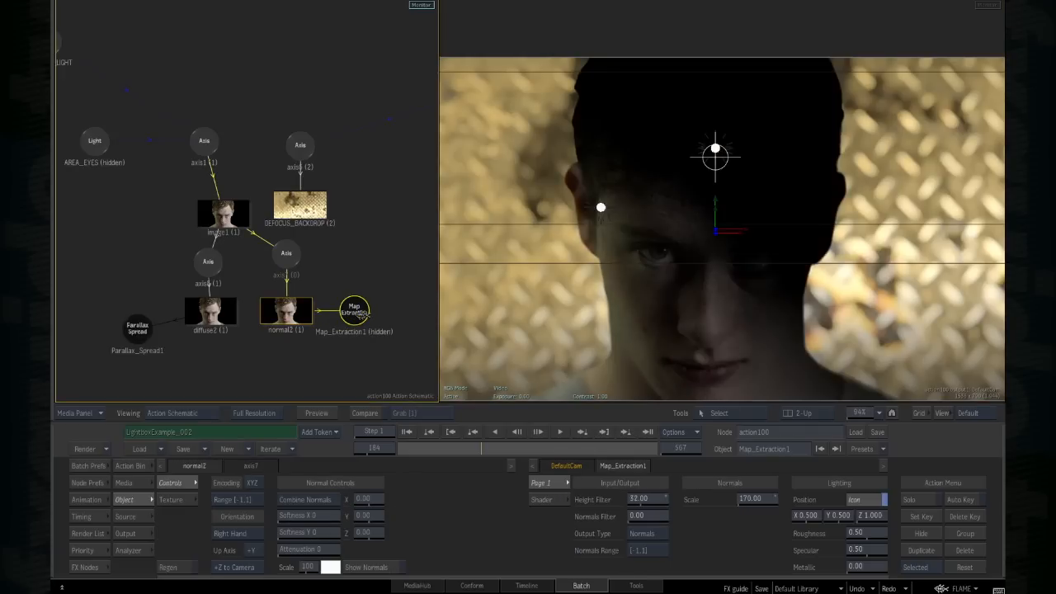
left_click_drag(601, 207, 870, 132)
key("h")
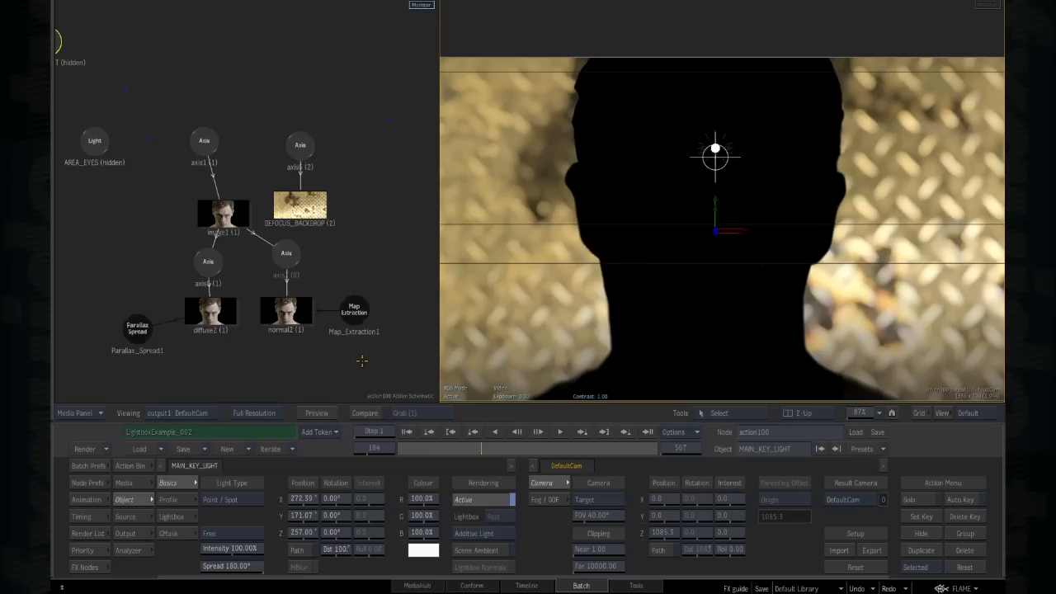
key("h")
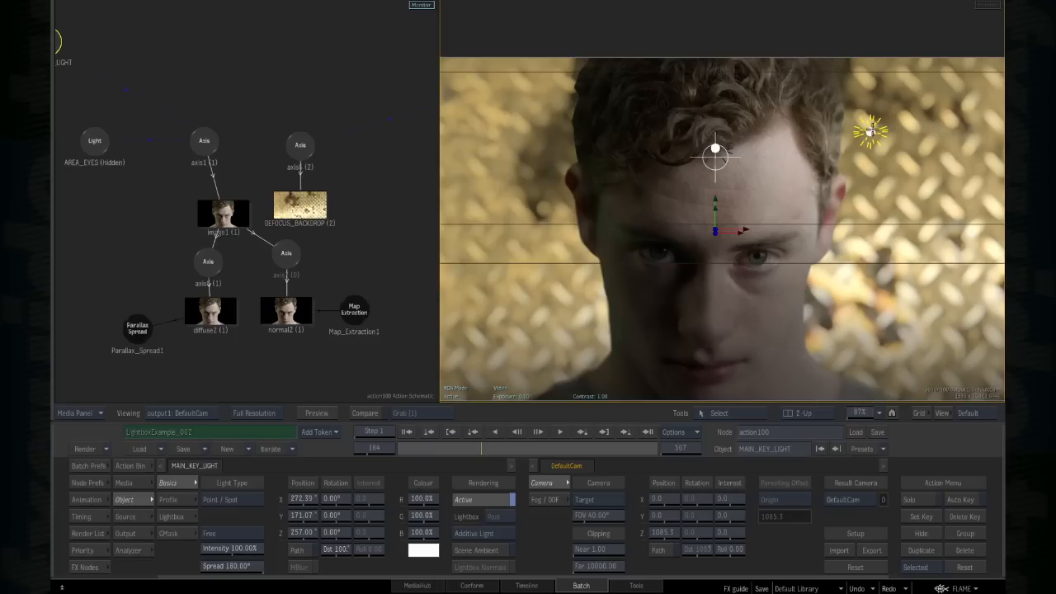
mouse_move(872, 130)
left_mouse_down()
mouse_move(853, 151)
mouse_move(855, 130)
left_mouse_up()
Step: Move the Map_Extraction1 node slightly away from normal2 and compare the face with the shader hidden and shown
left_click_drag(341, 366, 336, 314)
left_click_drag(351, 263, 357, 276)
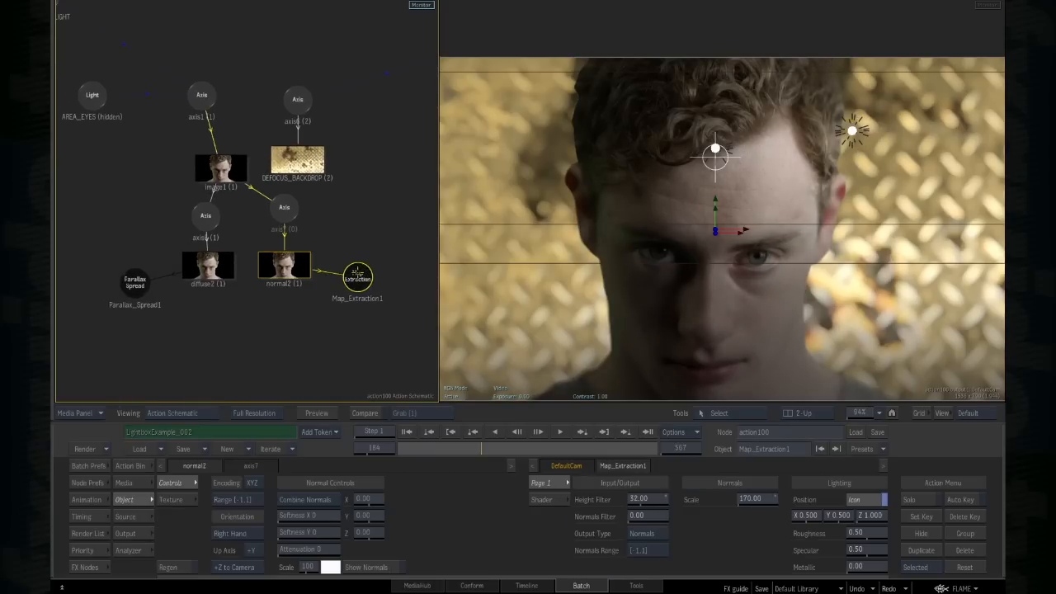
left_click(854, 130)
key("h")
key("h")
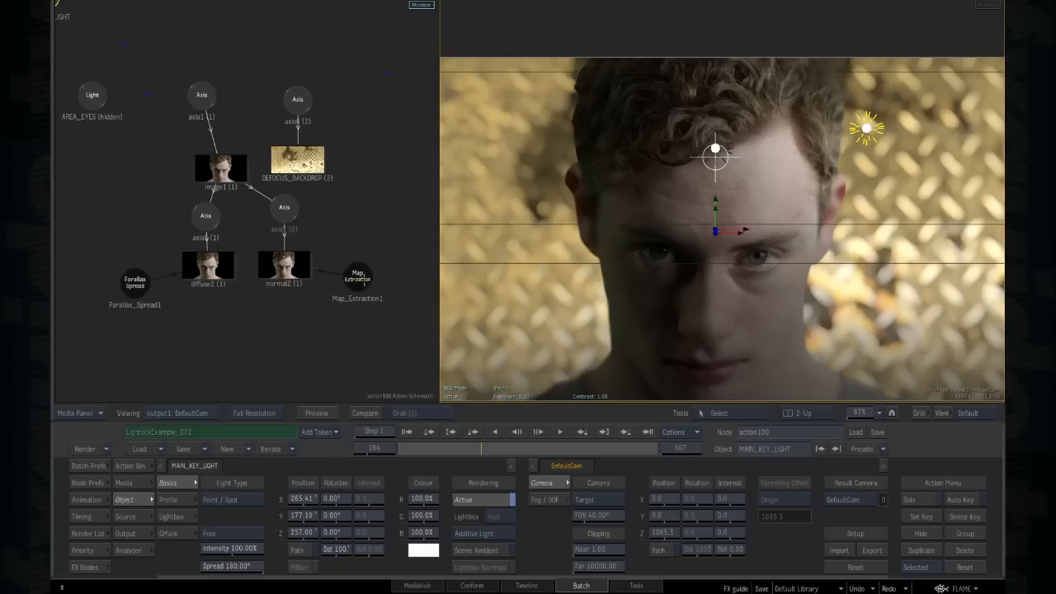
left_click(357, 277)
key("h")
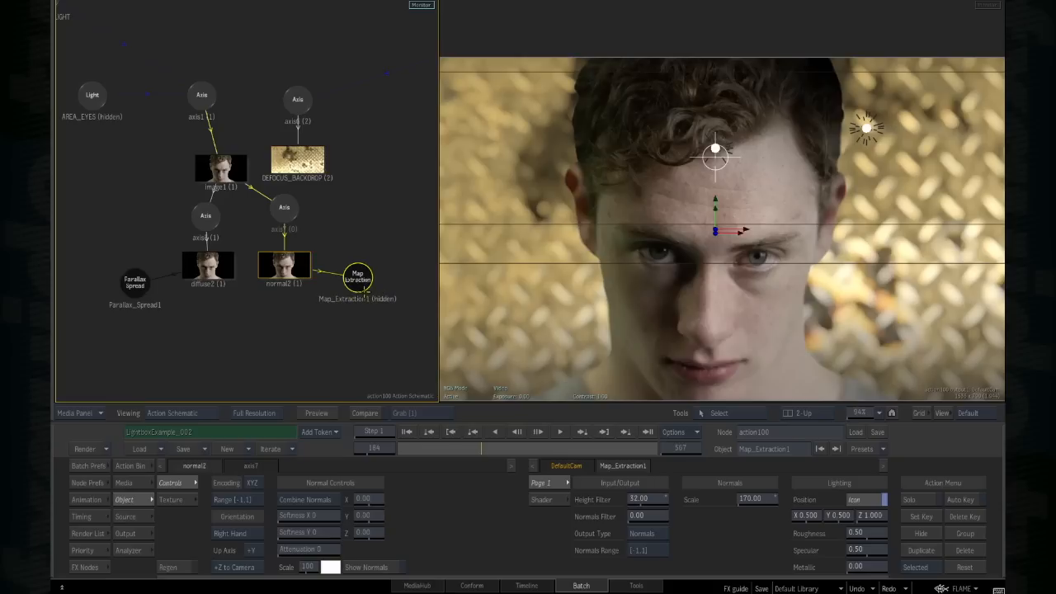
key("h")
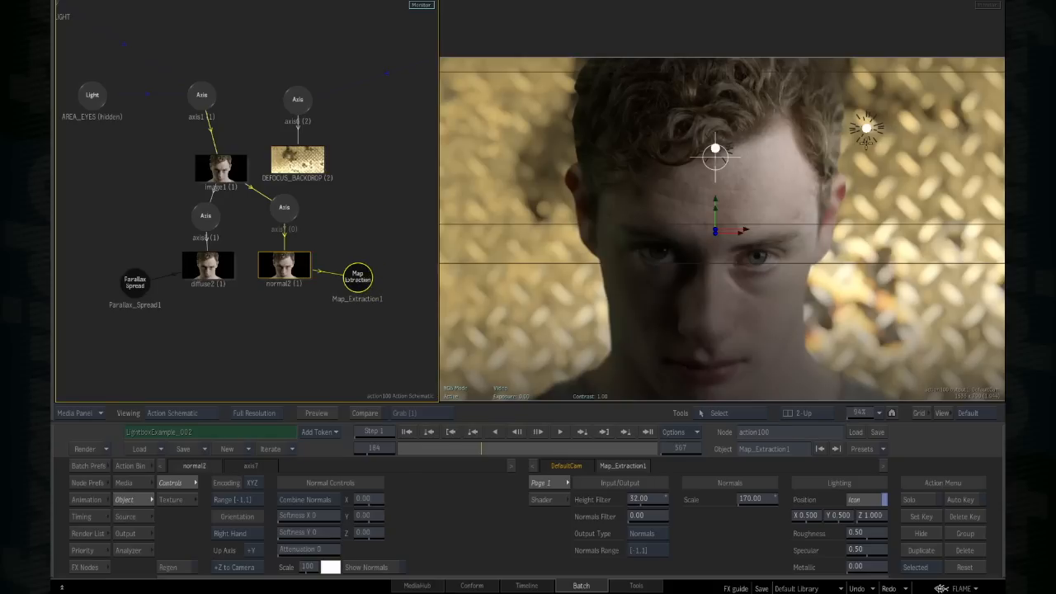
Step: Set MAIN_KEY_LIGHT's intensity to 185% and position it beside the head at about X 292, Y 188
left_click_drag(864, 126, 846, 108)
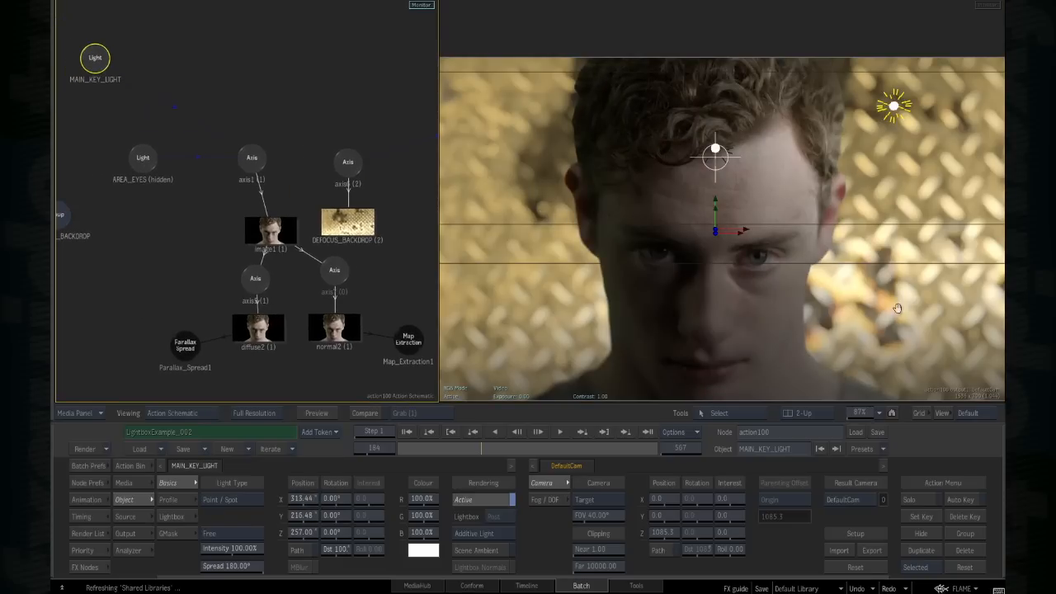
left_click_drag(753, 295, 862, 307)
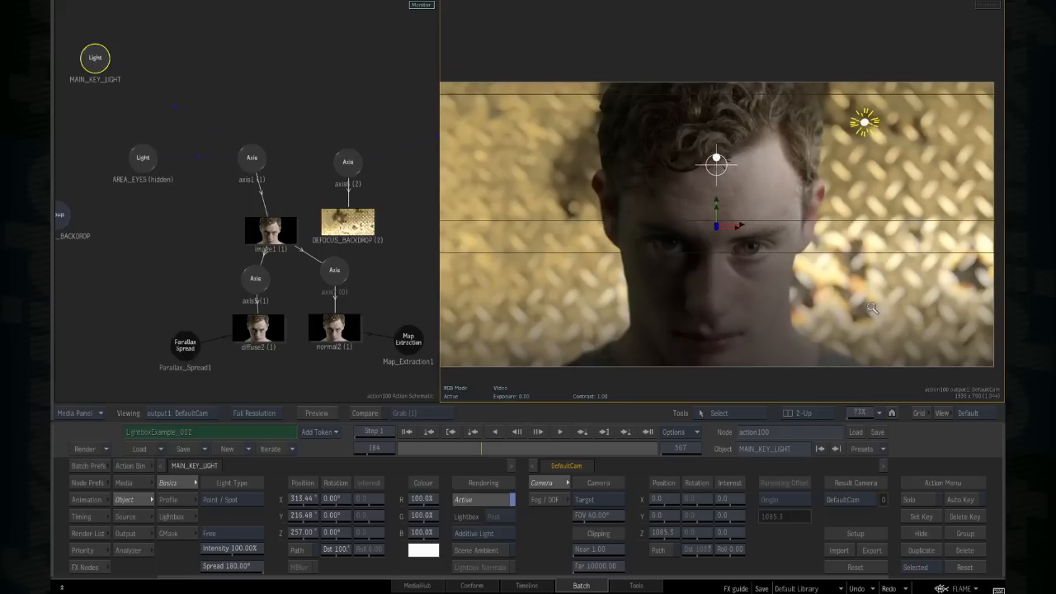
left_click_drag(96, 56, 114, 68)
left_click_drag(255, 549, 298, 550)
left_click(256, 548)
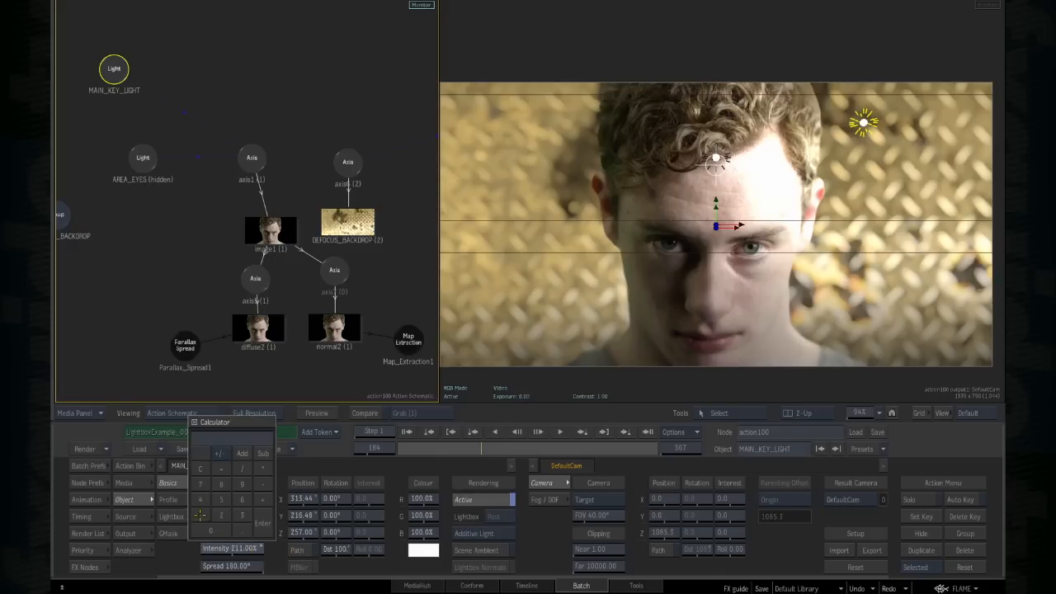
type("185")
key("Return")
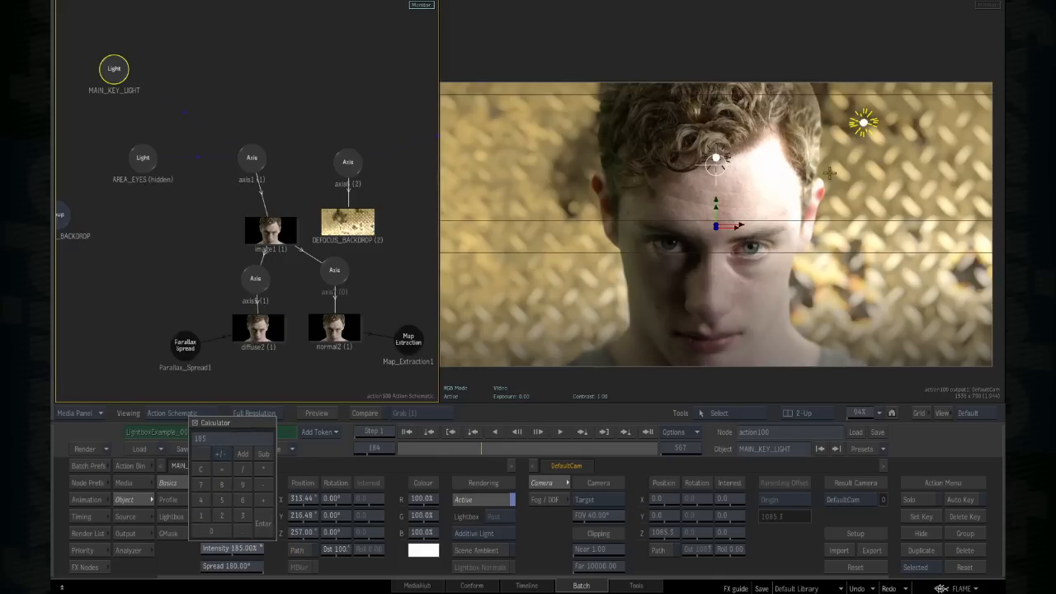
left_click_drag(863, 123, 834, 128)
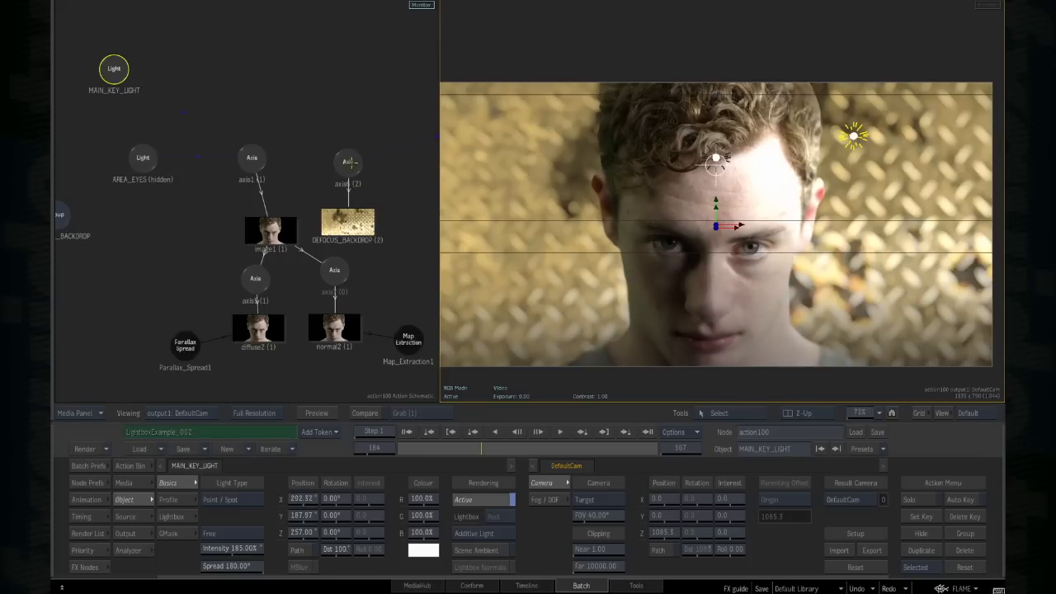
Step: Shift the DEFOCUS_BACKDROP branch to the right and the Parallax_Spread1 node slightly down in the Action schematic
left_click_drag(350, 162, 370, 162)
left_click(408, 342)
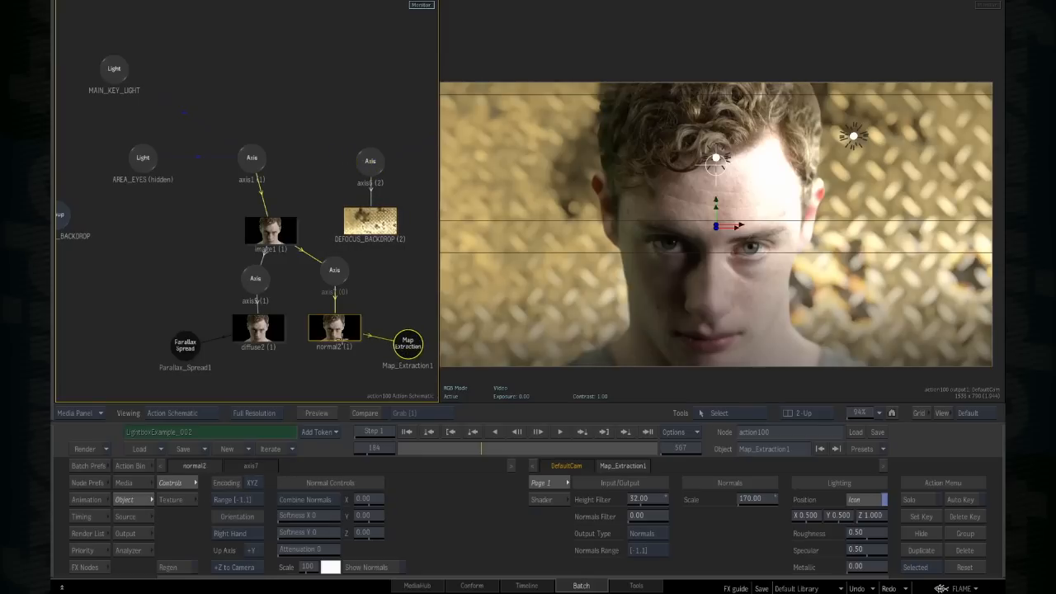
left_click(184, 348)
left_click_drag(185, 347, 188, 356)
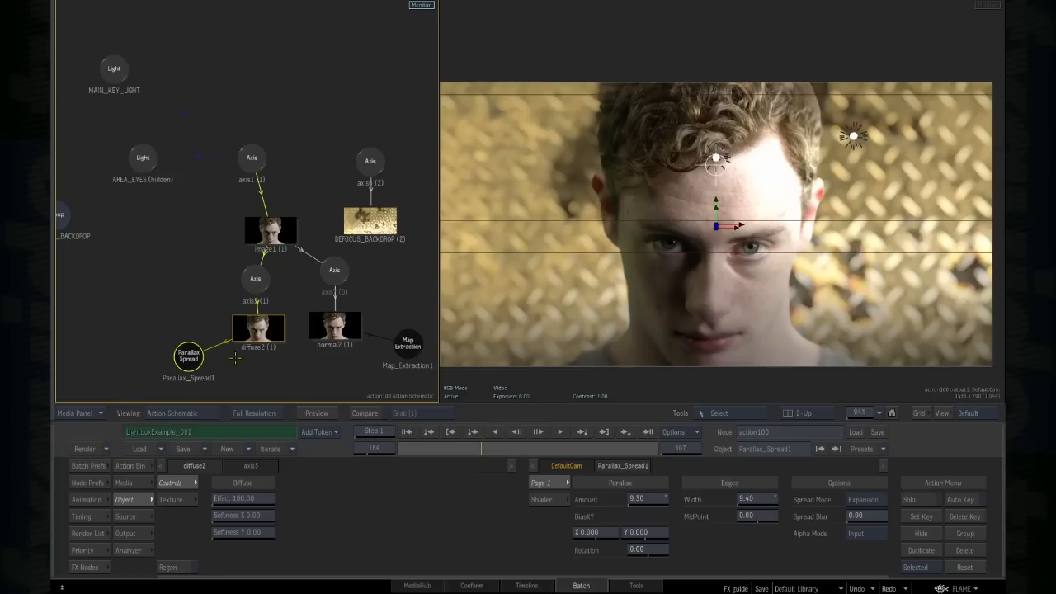
Step: Examine the Matchbox-only priority lists of the diffuse2 and normal2 maps in the Priority Editor
left_click(82, 550)
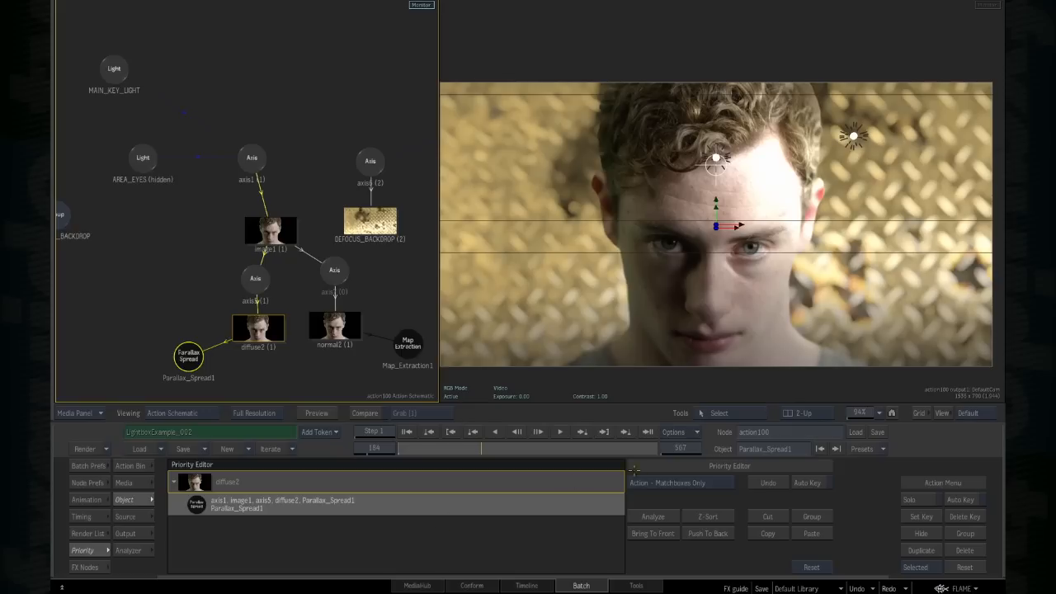
left_click(678, 484)
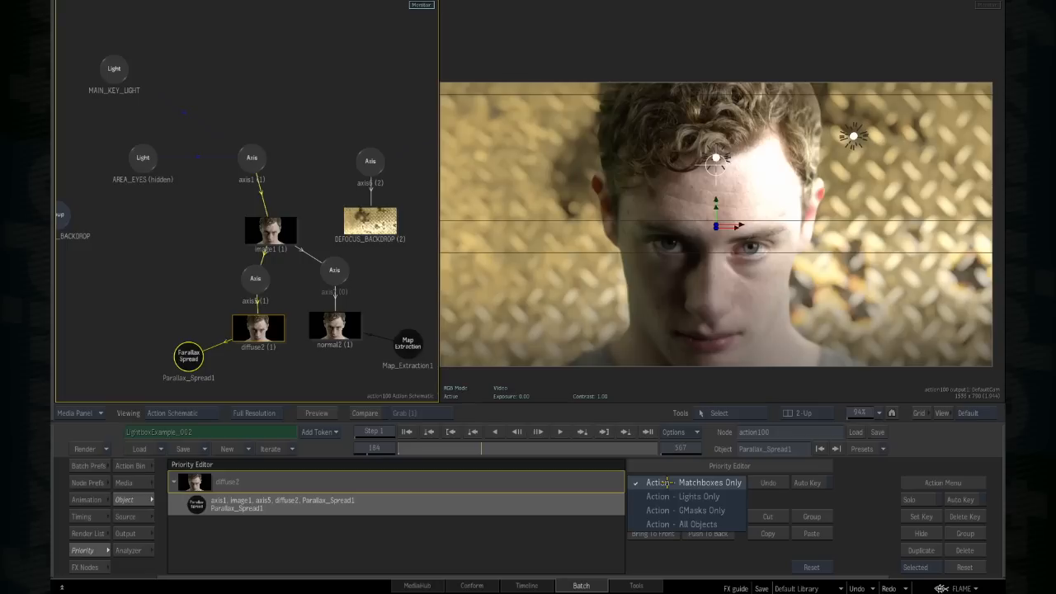
left_click(665, 483)
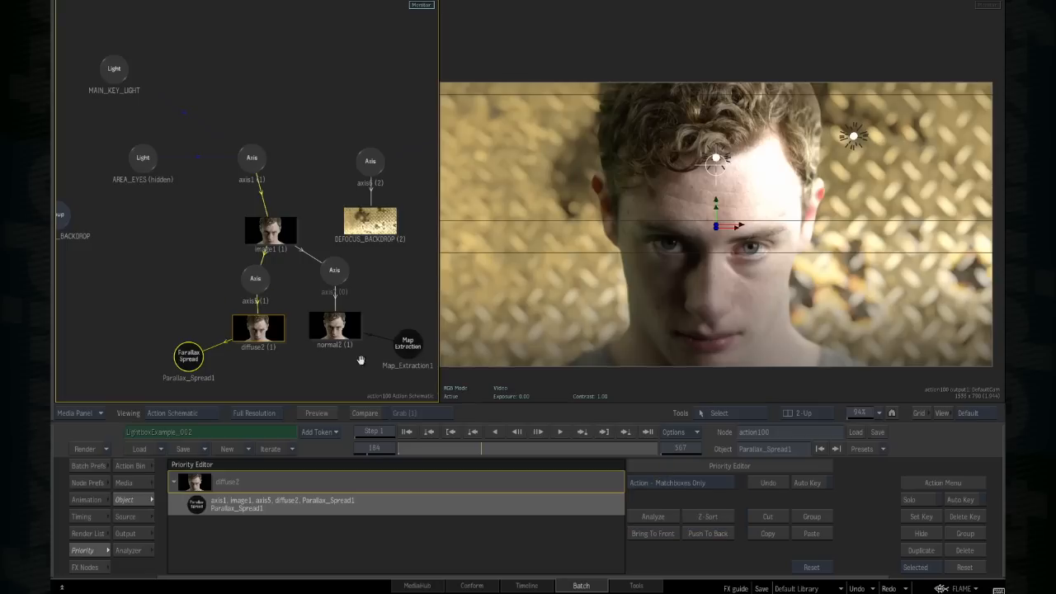
left_click_drag(361, 360, 352, 340)
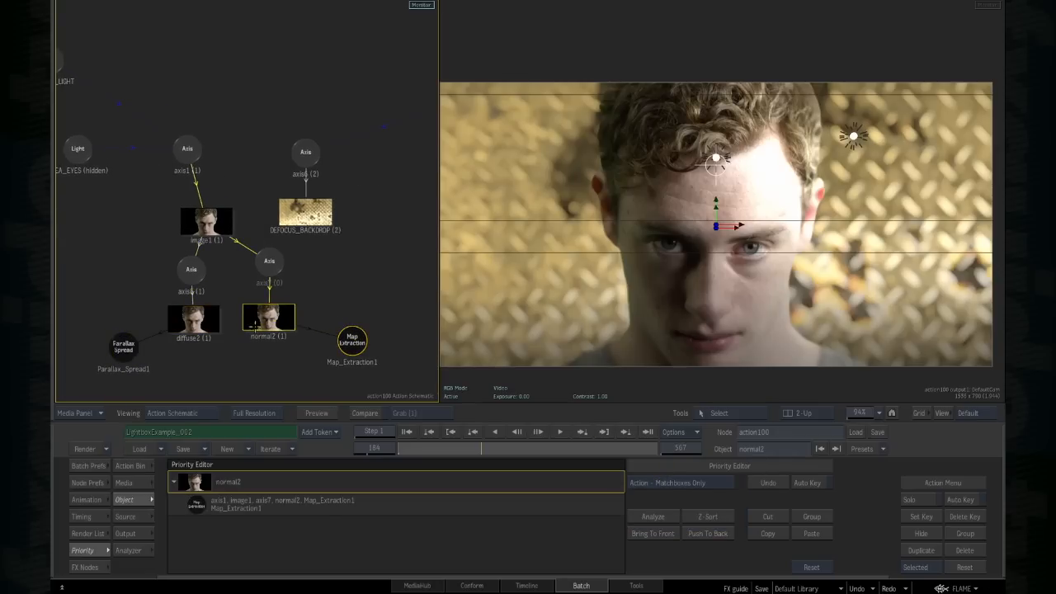
left_click_drag(330, 292, 361, 295)
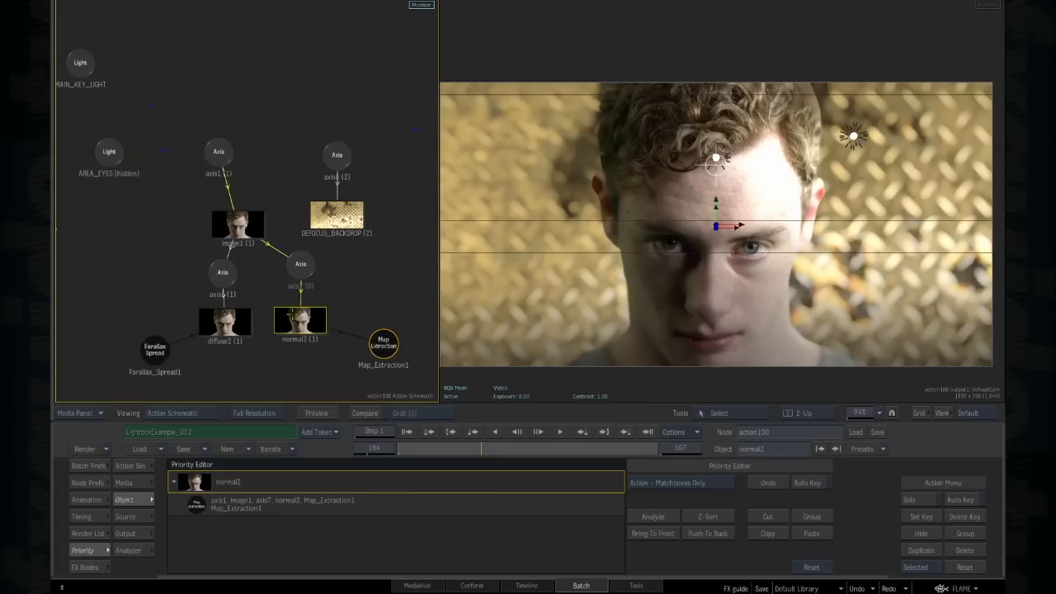
Step: Select MAIN_KEY_LIGHT and examine the Lights Only listing in the Priority Editor
mouse_move(176, 248)
left_mouse_down()
mouse_move(187, 252)
mouse_move(177, 222)
mouse_move(166, 234)
left_mouse_up()
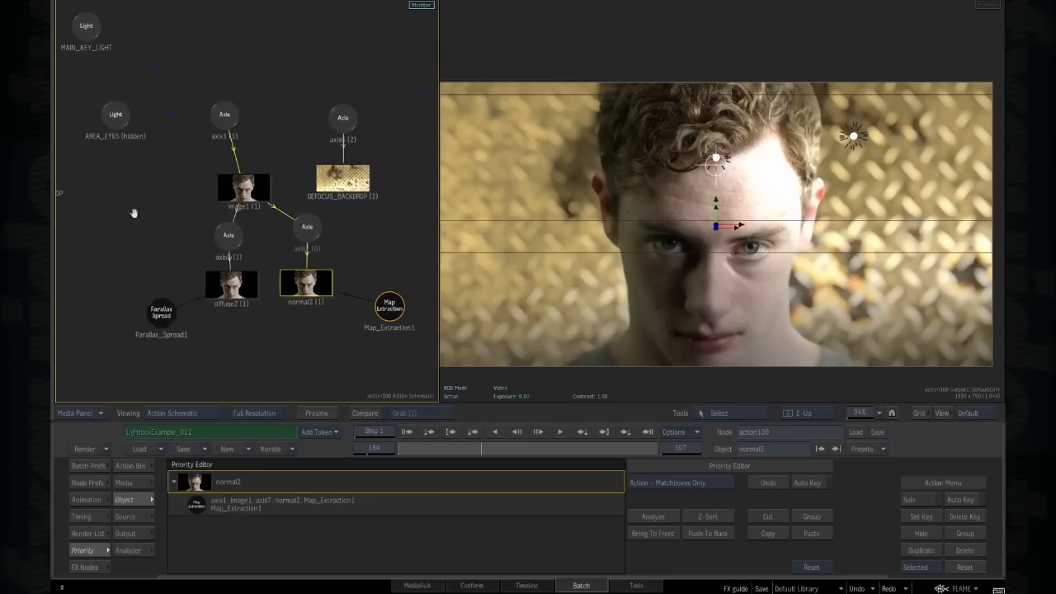
left_click_drag(141, 228, 177, 269)
left_click_drag(122, 66, 126, 76)
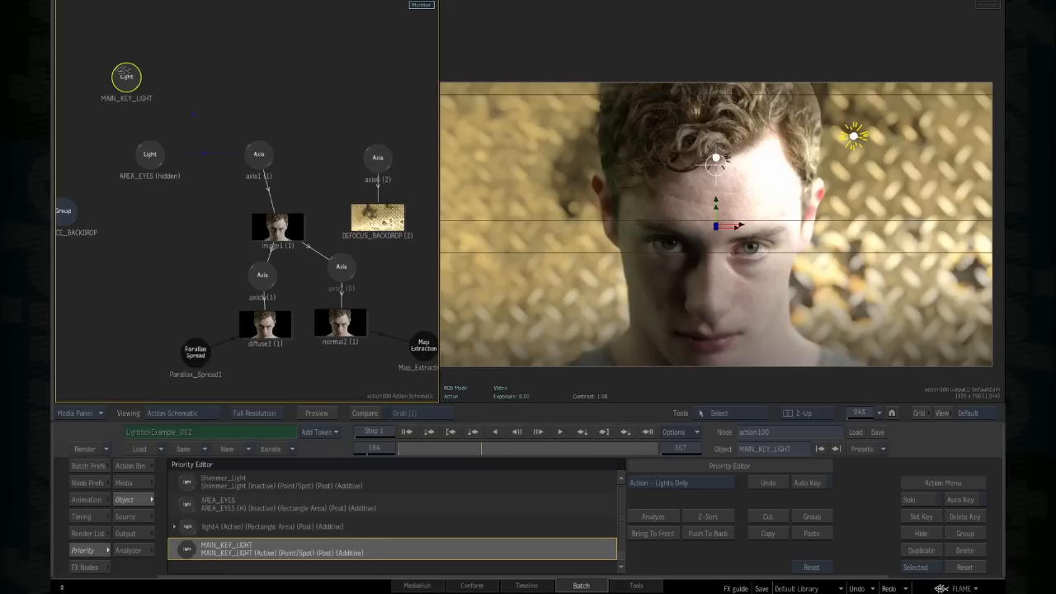
Step: Add a Lightbox node with the ColourCorrect shader to MAIN_KEY_LIGHT
left_click_drag(125, 76, 125, 72)
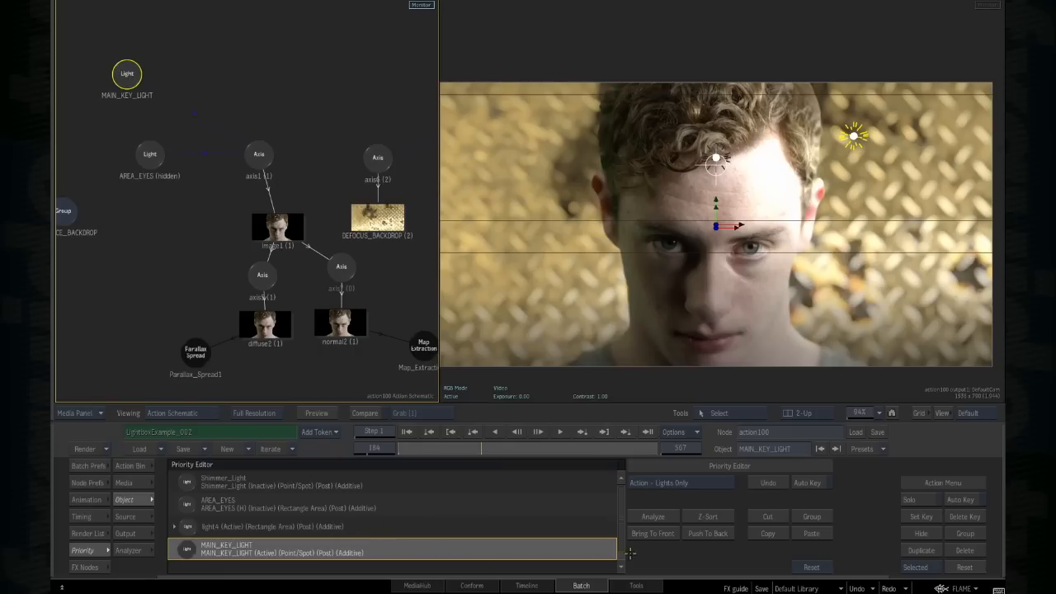
key("grave")
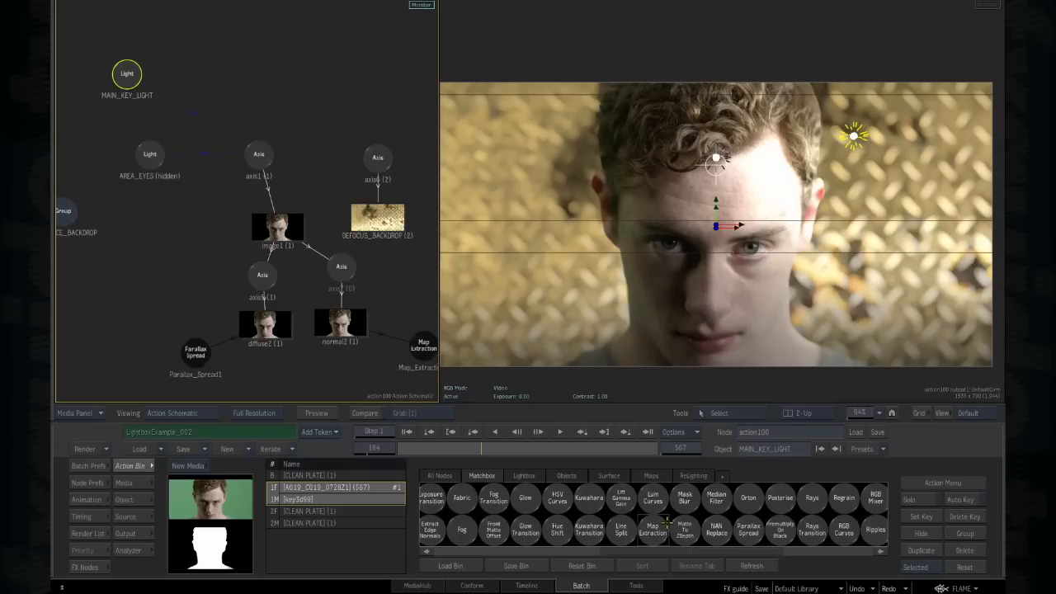
left_click(528, 475)
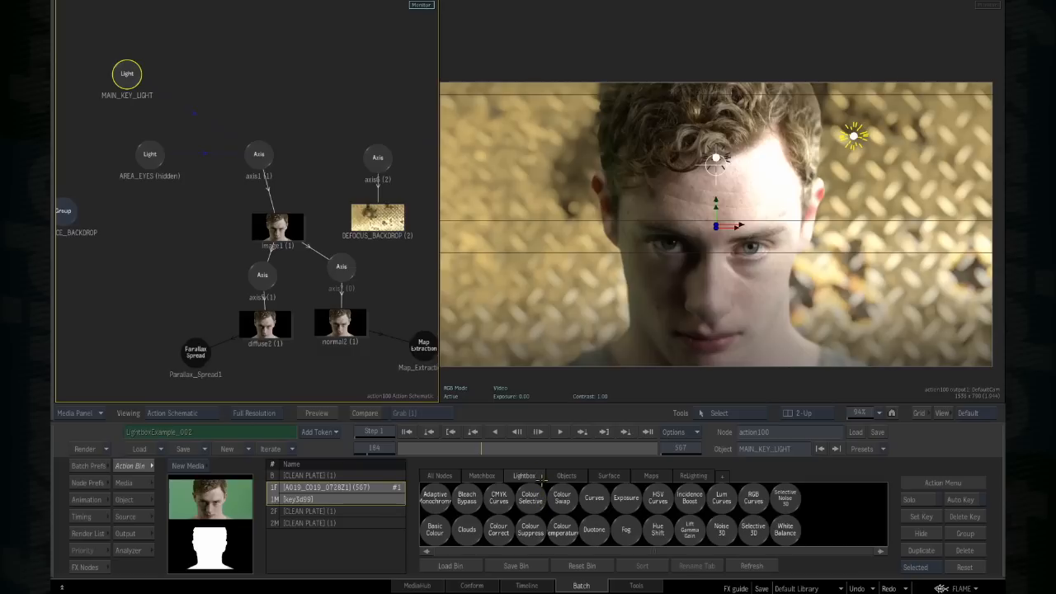
left_click(443, 477)
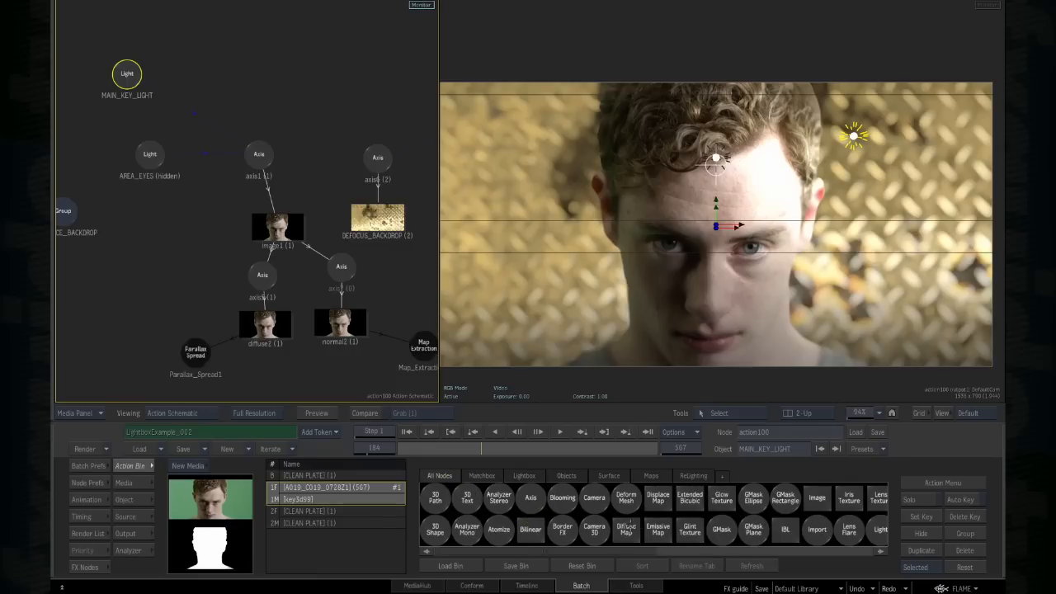
key("m")
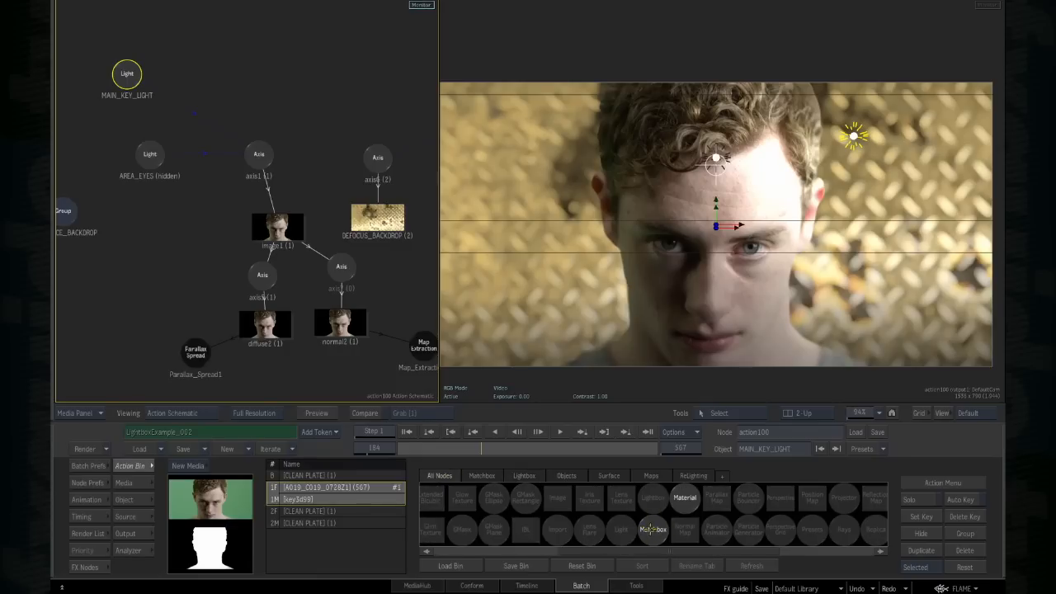
key("l")
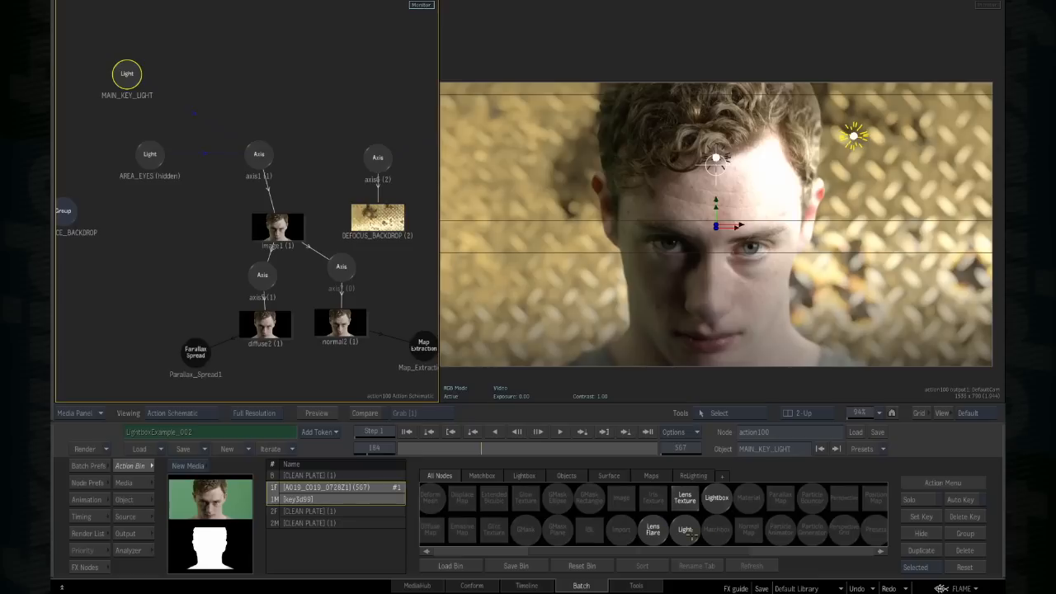
double_click(716, 497)
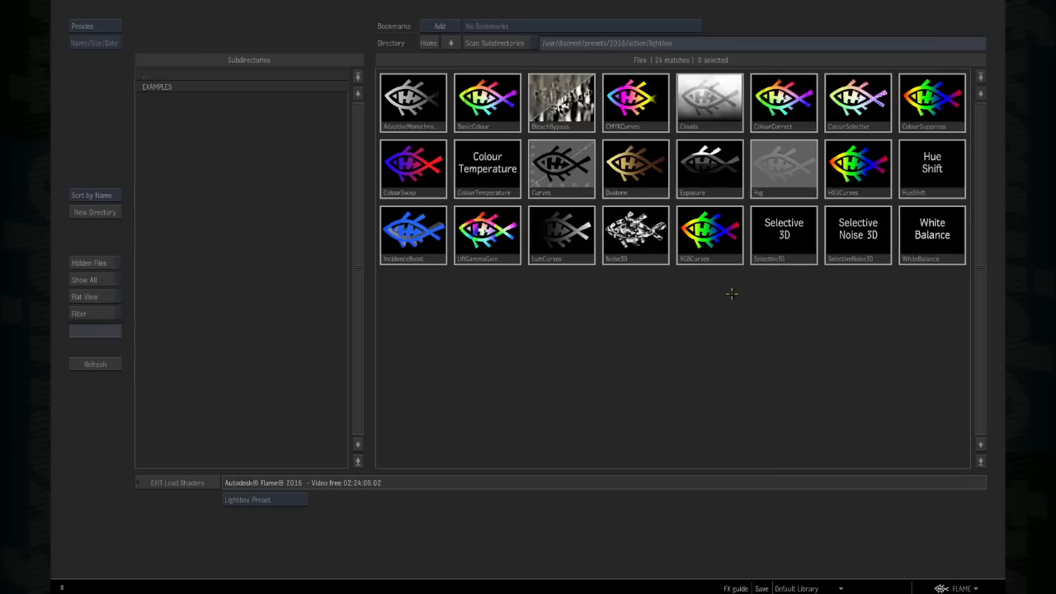
left_click(784, 106)
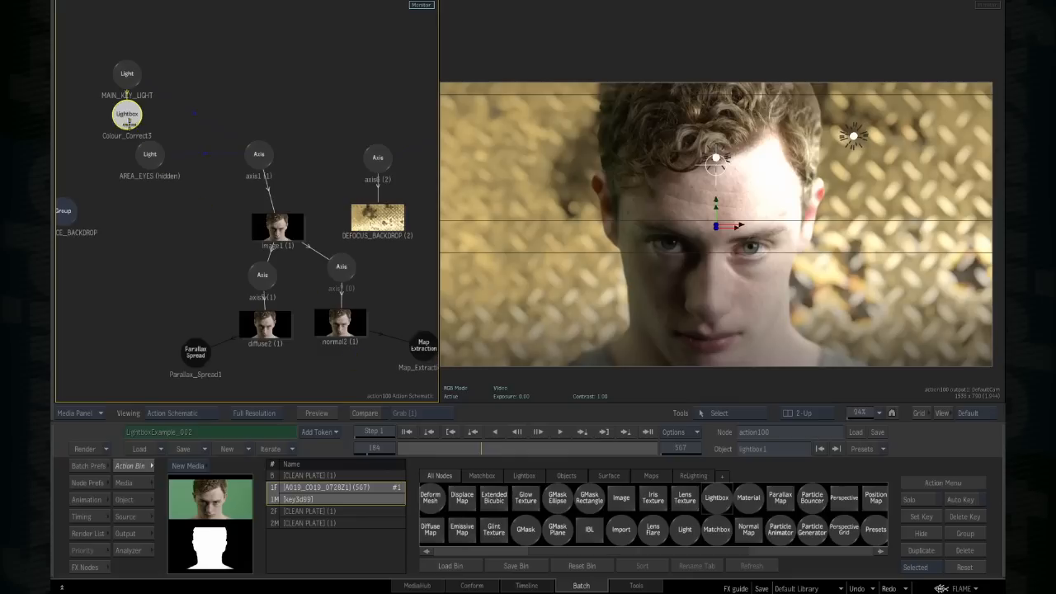
Step: Place the Colour_Correct3 node below and to the left of MAIN_KEY_LIGHT in the schematic and open its colour settings
left_click_drag(120, 154, 96, 138)
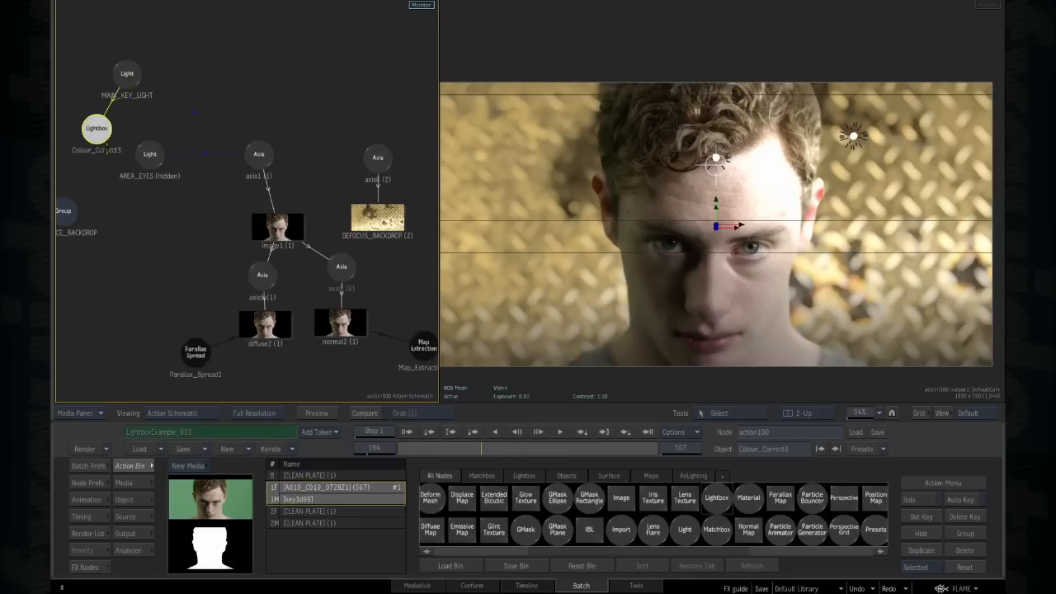
left_click(524, 475)
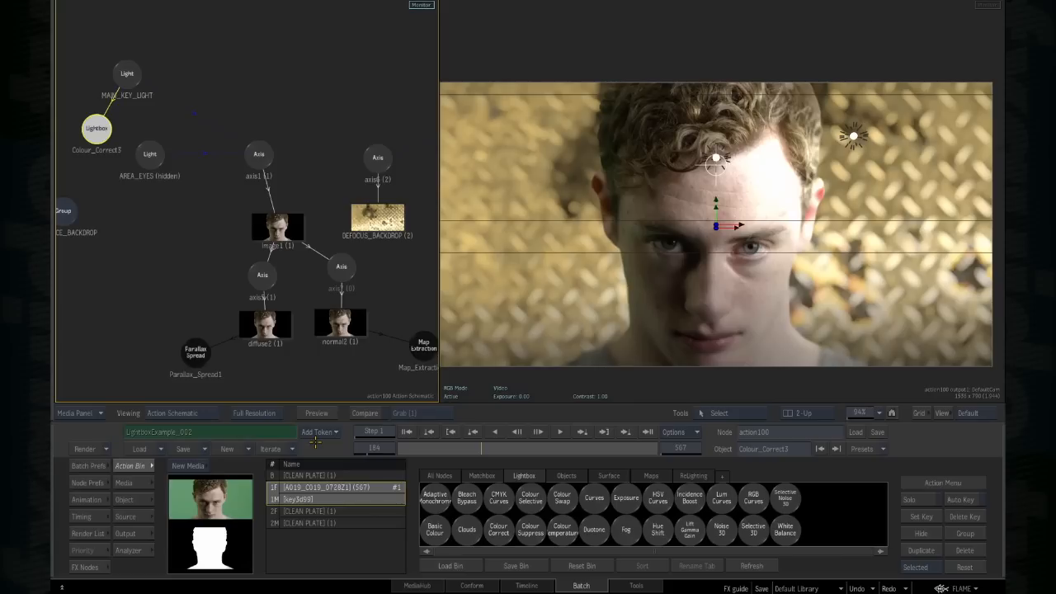
mouse_move(96, 126)
left_mouse_down()
mouse_move(86, 127)
mouse_move(99, 139)
left_mouse_up()
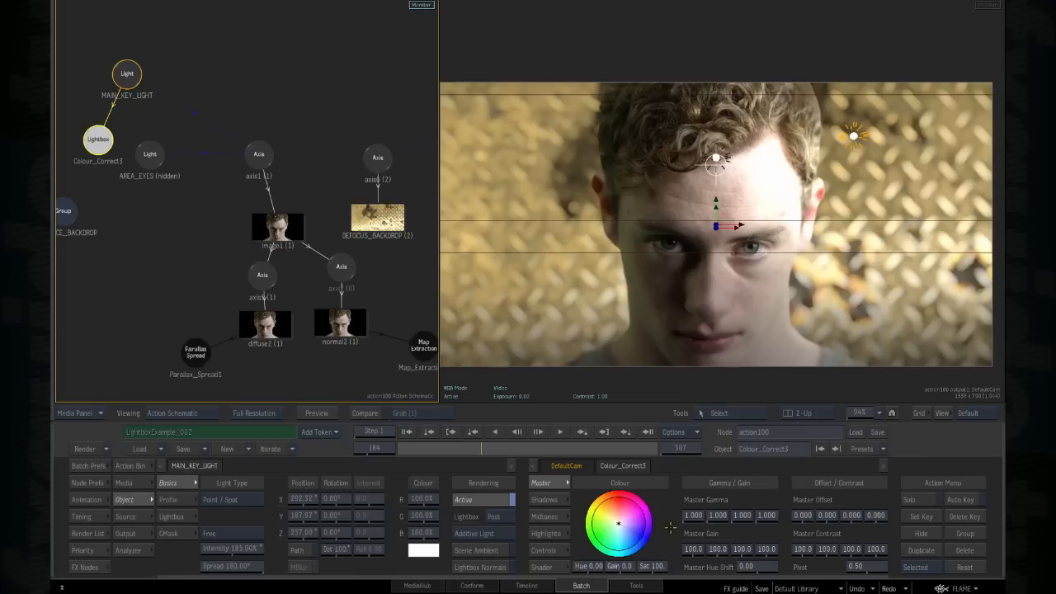
Step: Examine Colour_Correct3's mid-point, RGB and CMY suppression and blend mode controls
left_click(545, 550)
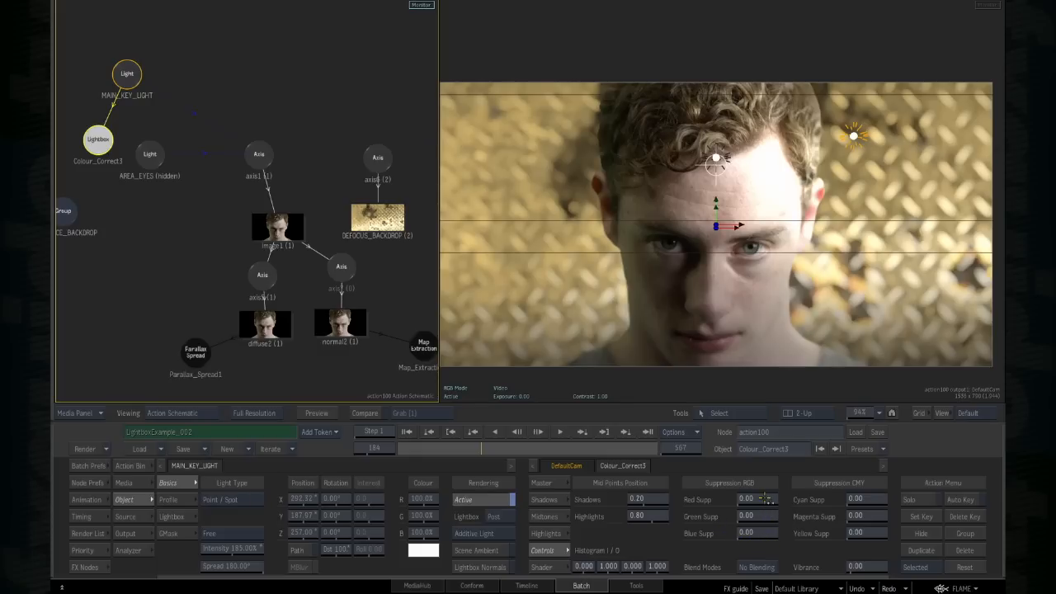
left_click_drag(764, 500, 796, 502)
mouse_move(779, 511)
left_mouse_down()
mouse_move(791, 512)
mouse_move(736, 508)
mouse_move(768, 508)
left_mouse_up()
left_click(552, 483)
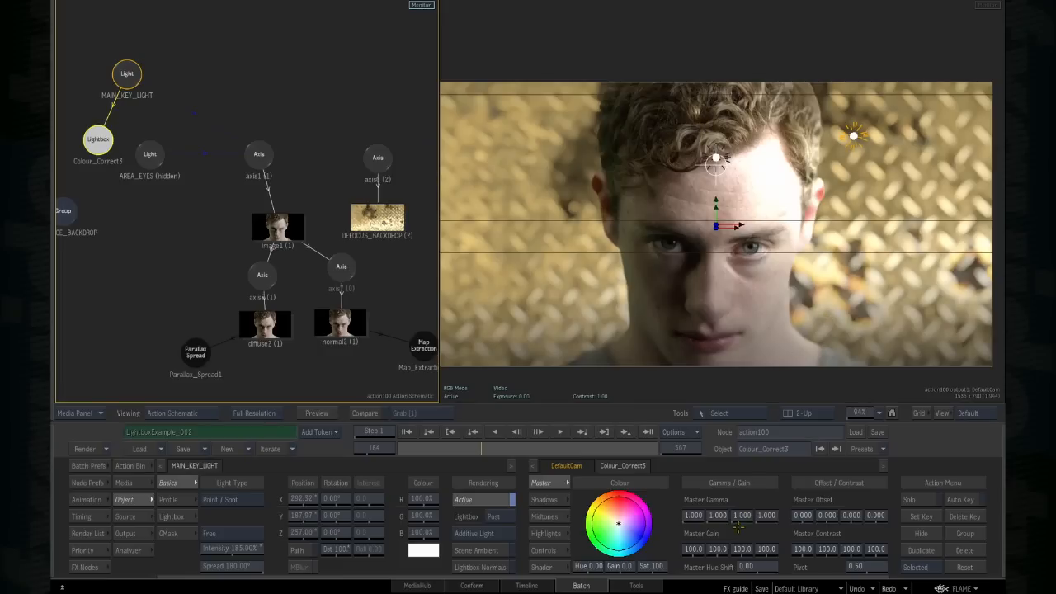
Step: Set Colour_Correct3's overall Master Gamma to 0.6, its colour Hue to 42 and its colour Gain to 18
left_click(694, 516)
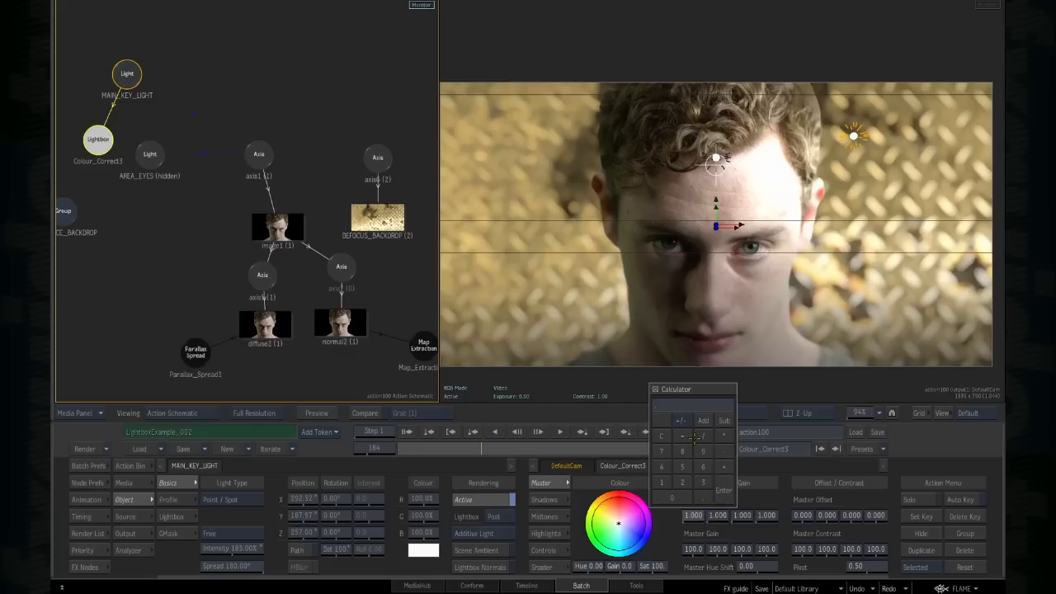
type(".6")
key("Return")
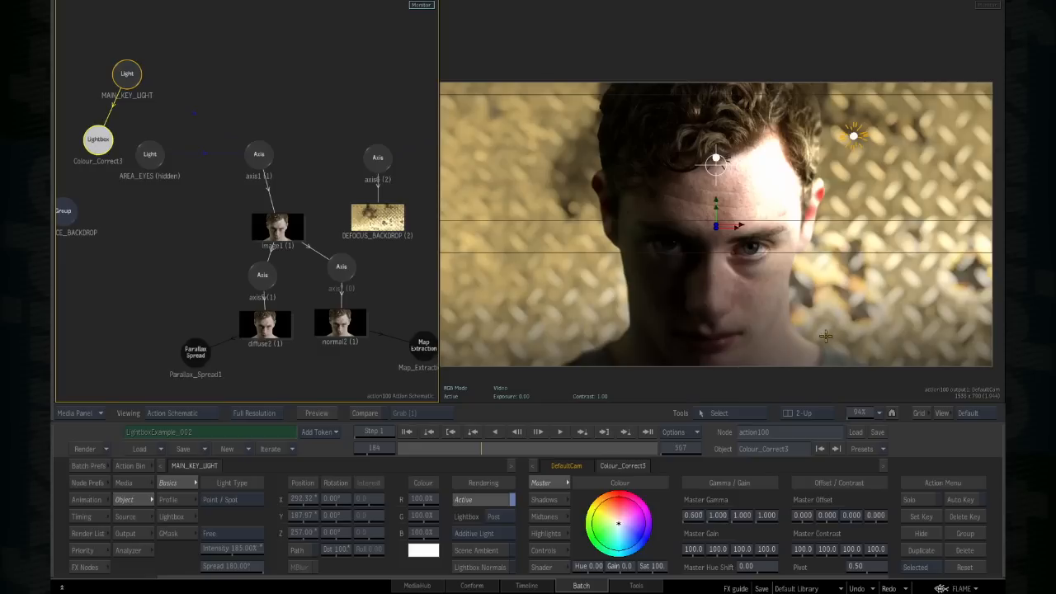
left_click(588, 566)
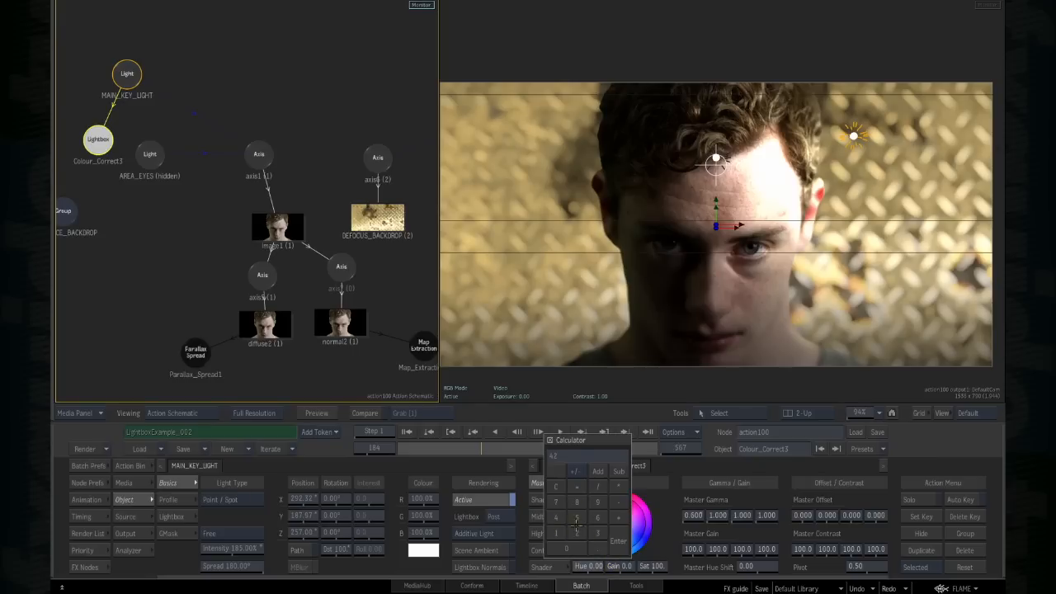
left_click(618, 540)
left_click(620, 566)
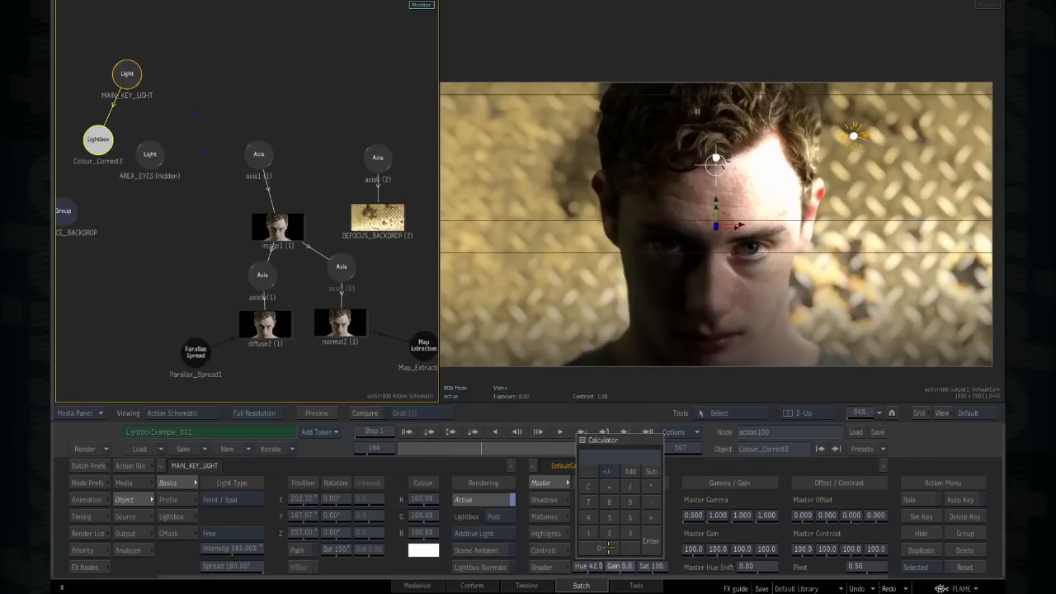
left_click(589, 533)
left_click(609, 502)
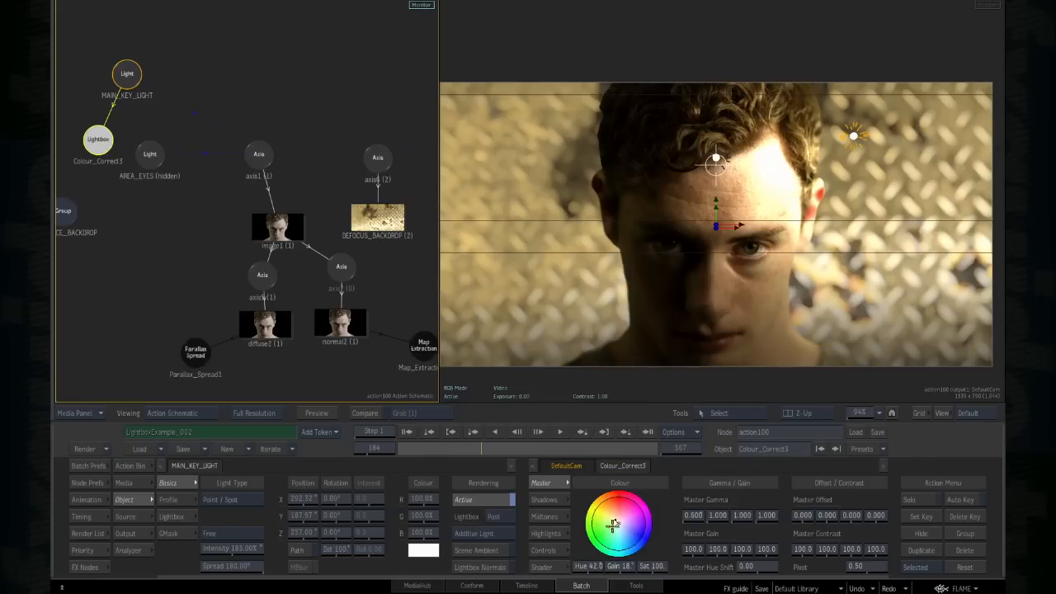
Step: Try a stronger tint on the colour wheel, restore the colour Gain to 18 and set the overall Master Gamma to 0.622
mouse_move(613, 525)
left_mouse_down()
mouse_move(608, 515)
mouse_move(612, 525)
left_mouse_up()
left_click(623, 566)
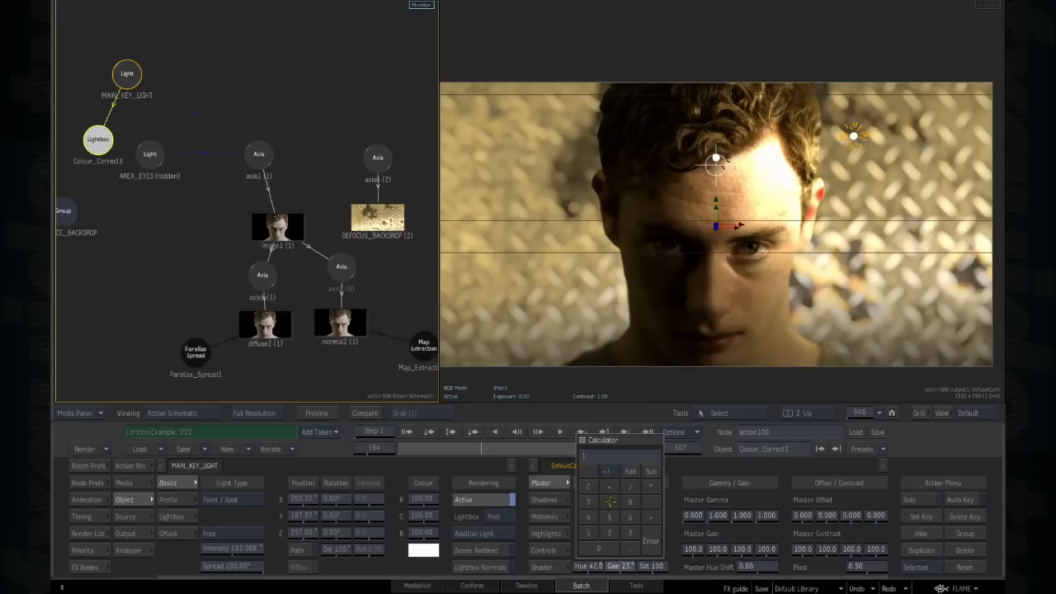
type("18")
key("Return")
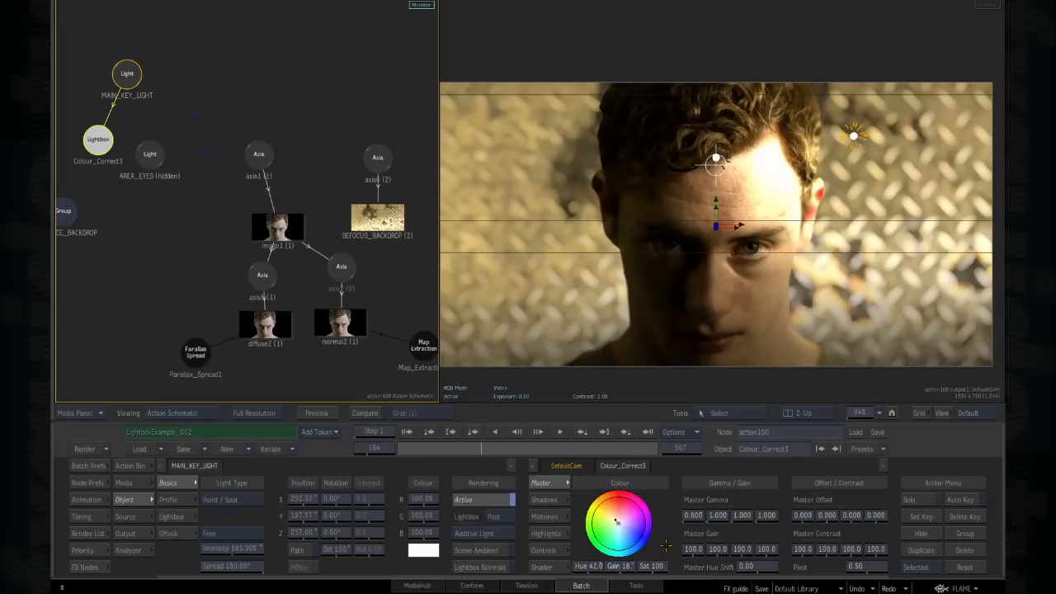
left_click(692, 516)
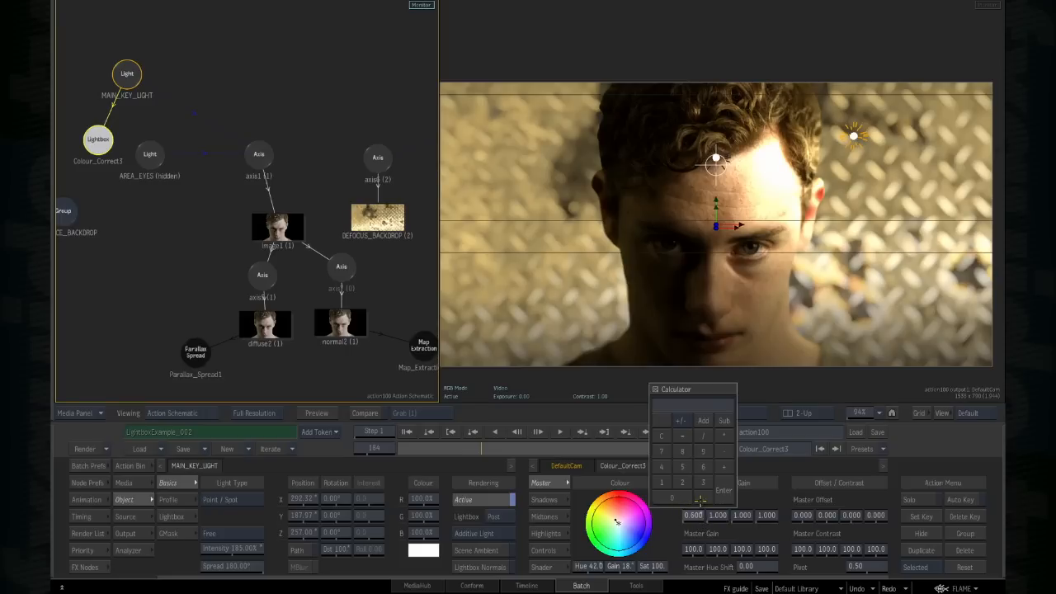
type(".522")
key("Return")
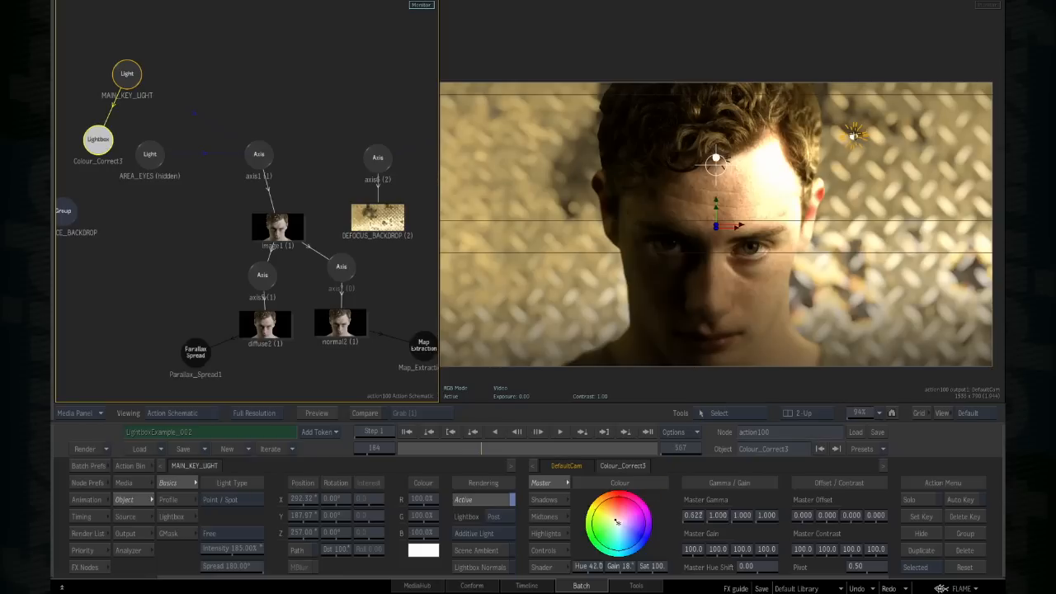
Step: Reposition MAIN_KEY_LIGHT beside the actor's head in the camera view at about X 276, Y 202
mouse_move(853, 134)
left_mouse_down()
mouse_move(875, 165)
mouse_move(843, 281)
mouse_move(729, 311)
mouse_move(620, 245)
mouse_move(627, 156)
mouse_move(873, 172)
mouse_move(706, 171)
mouse_move(652, 231)
mouse_move(750, 278)
mouse_move(842, 232)
mouse_move(885, 120)
mouse_move(819, 118)
mouse_move(858, 113)
mouse_move(861, 150)
left_mouse_up()
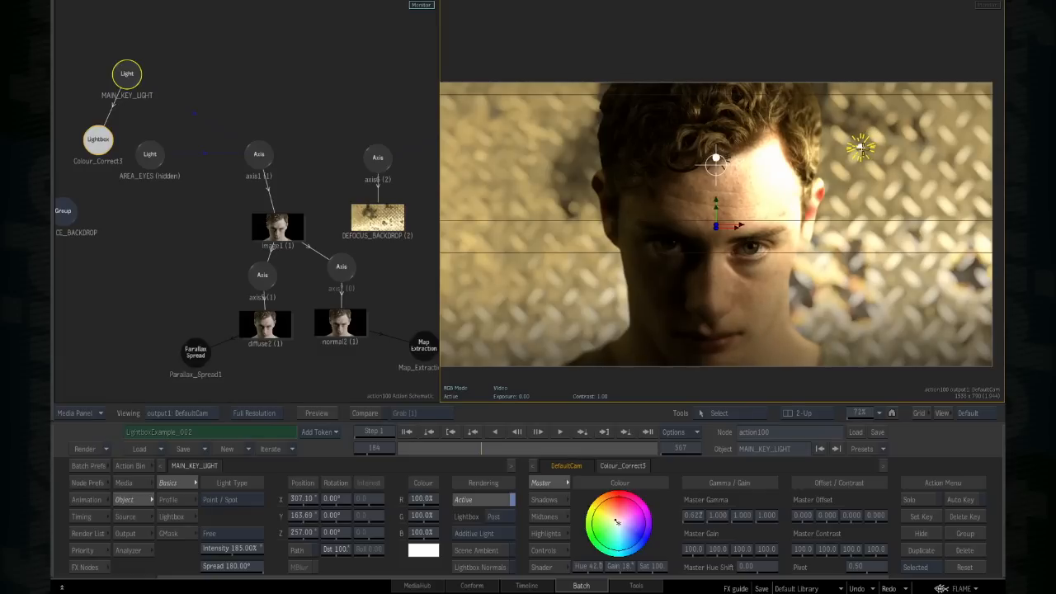
mouse_move(862, 147)
left_mouse_down()
mouse_move(869, 152)
mouse_move(872, 136)
mouse_move(878, 152)
mouse_move(861, 138)
mouse_move(895, 152)
mouse_move(899, 124)
mouse_move(873, 112)
mouse_move(859, 146)
left_mouse_up()
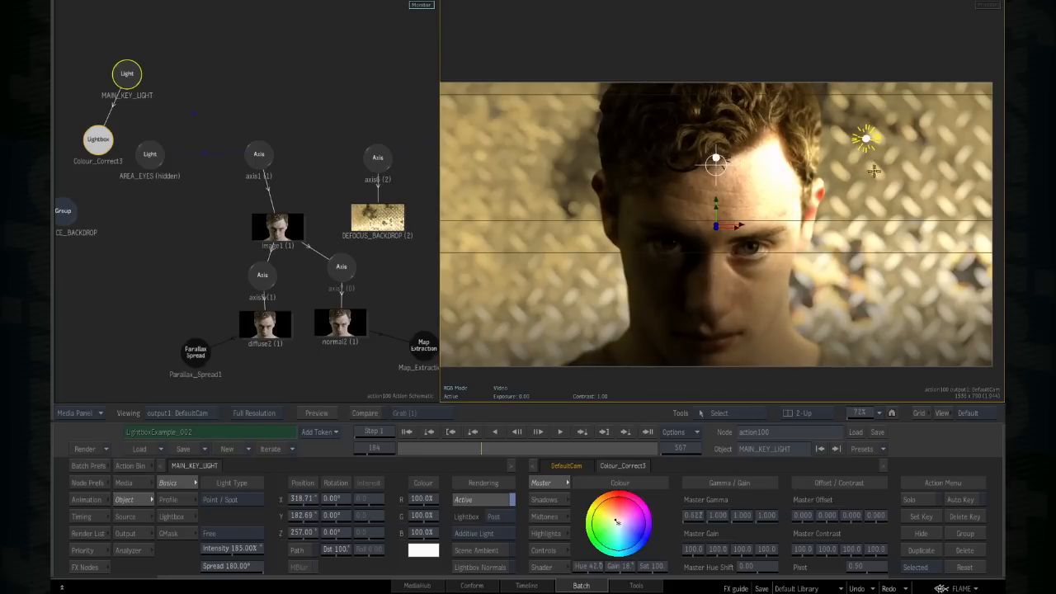
mouse_move(863, 134)
left_mouse_down()
mouse_move(843, 145)
mouse_move(846, 129)
left_mouse_up()
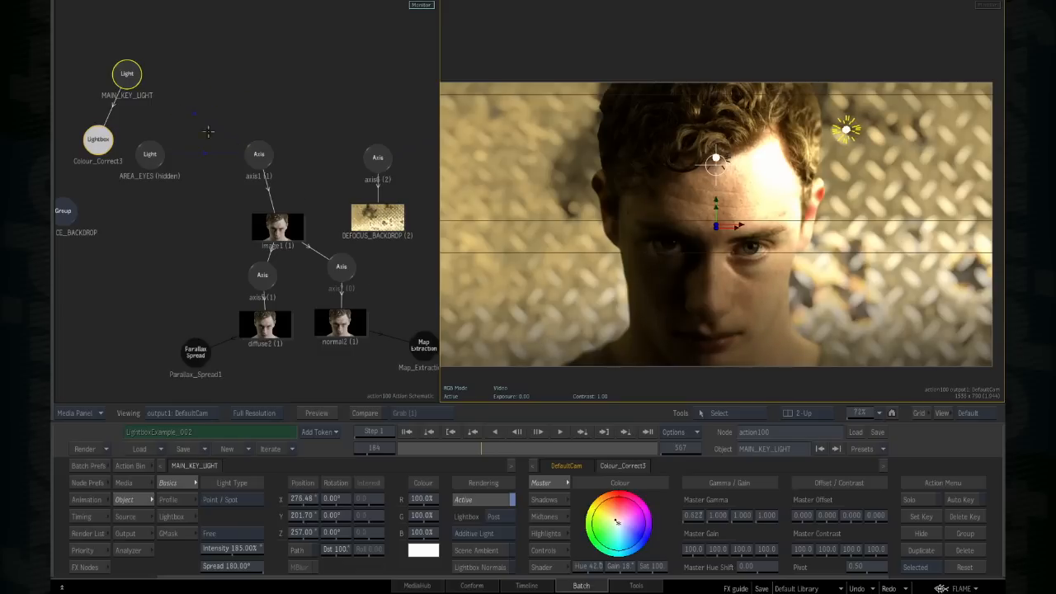
Step: Cut the light link between MAIN_KEY_LIGHT and axis1, and link the two nodes again
left_click(235, 55)
key("l")
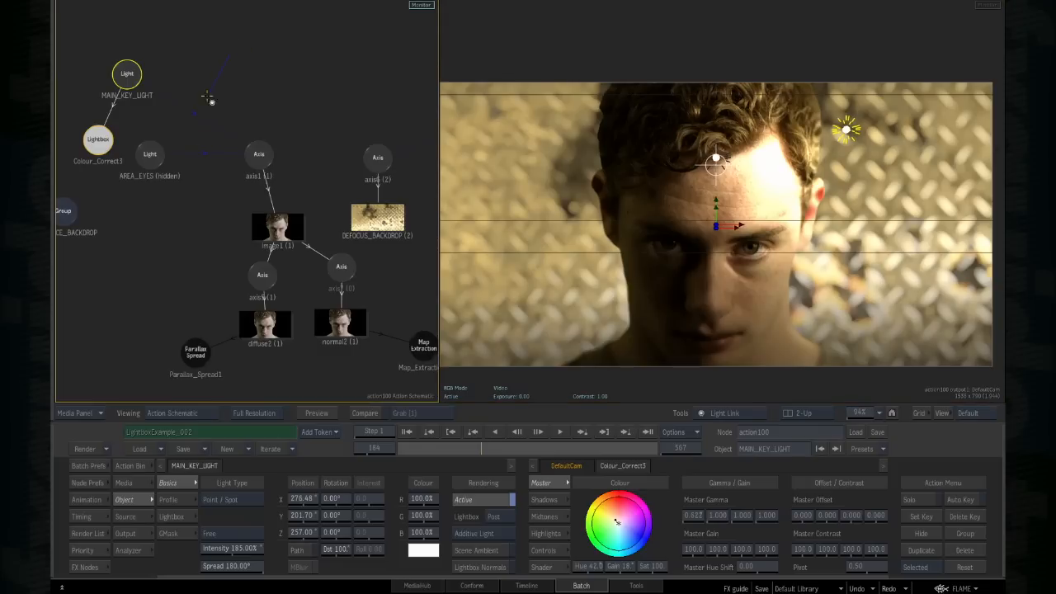
left_click(182, 227)
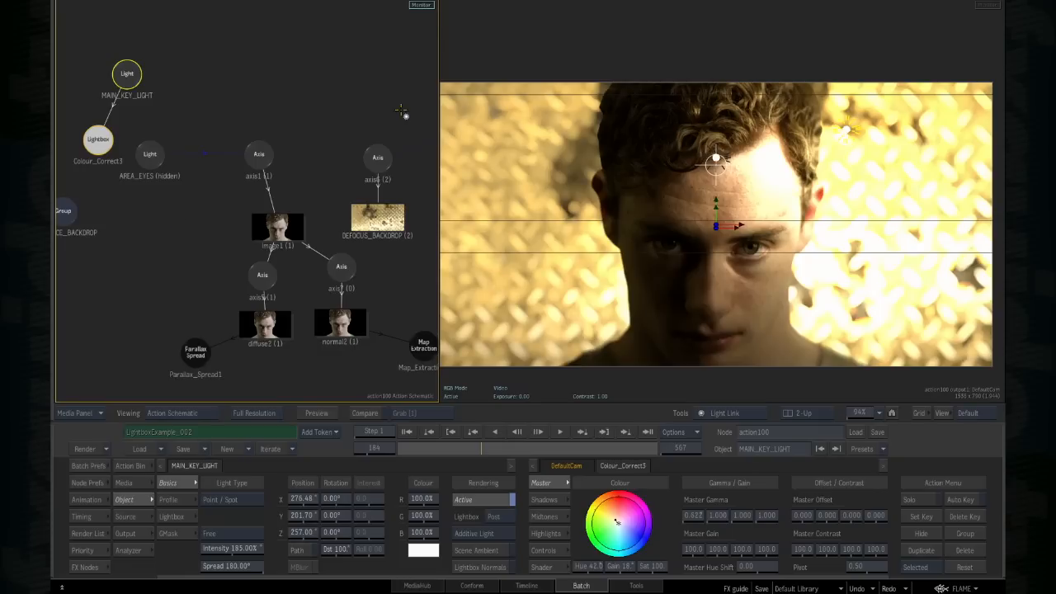
left_click_drag(143, 83, 261, 157)
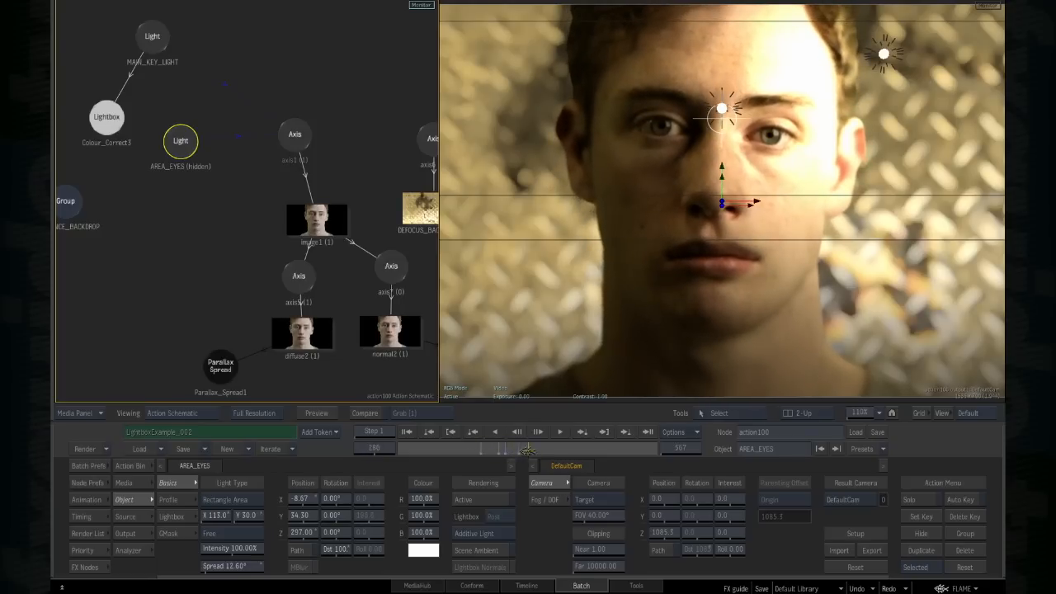
Step: Unhide the AREA_EYES light and move the timeline to frame 219
left_click_drag(515, 451, 499, 452)
left_click_drag(175, 141, 177, 145)
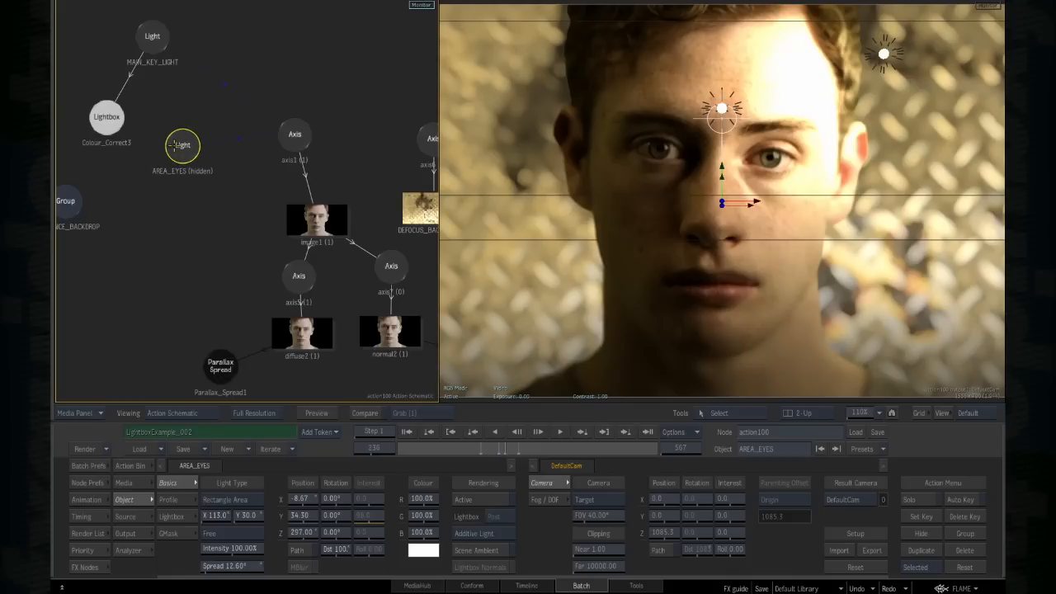
key("h")
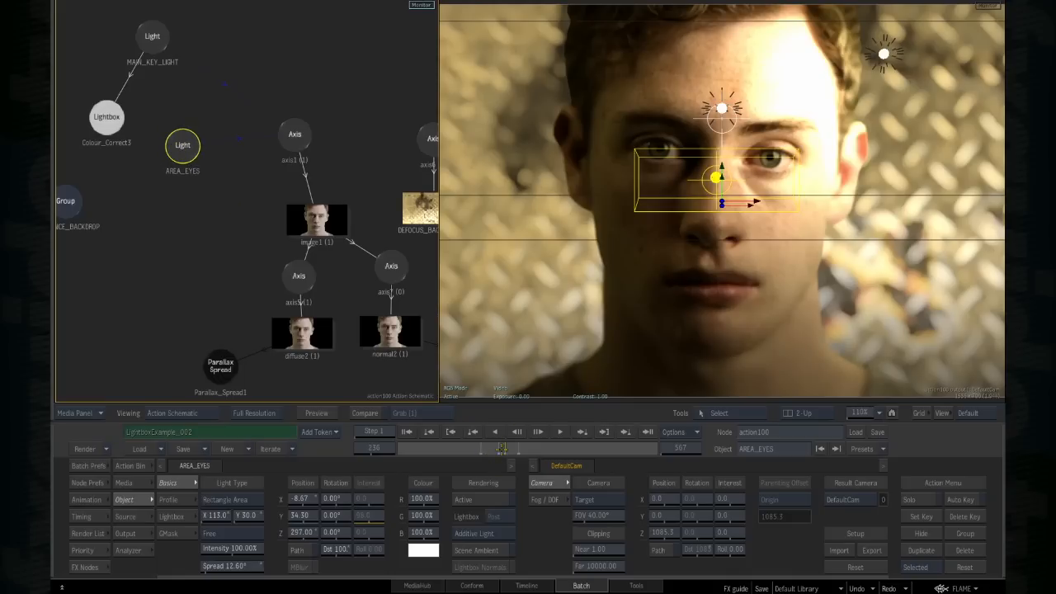
left_click_drag(503, 448, 500, 447)
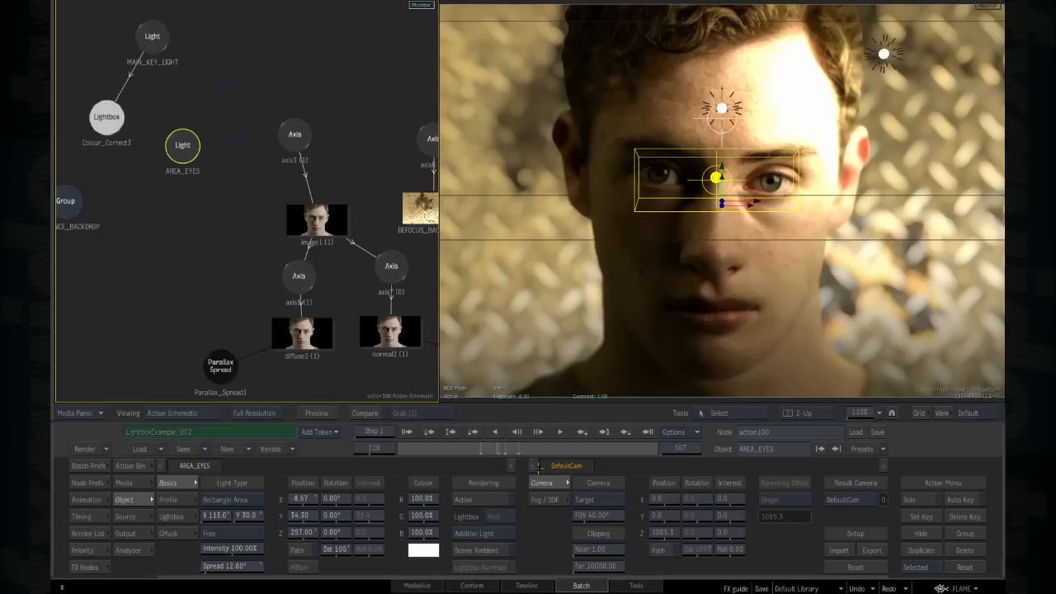
Step: Compare MAIN_KEY_LIGHT with AREA_EYES and examine the area light's falloff profile and basic settings
left_click(151, 36)
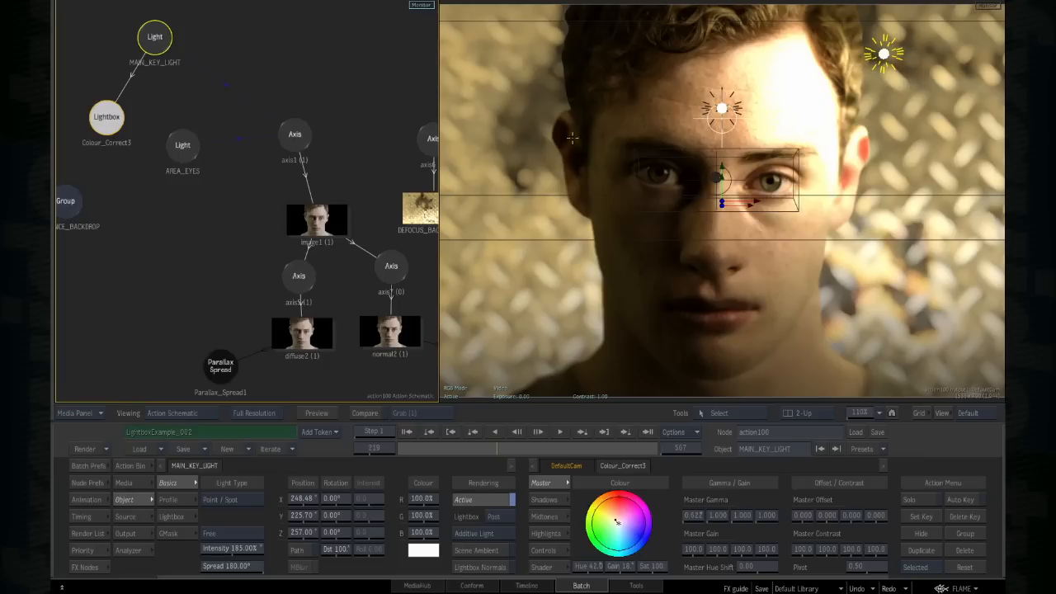
left_click(171, 146)
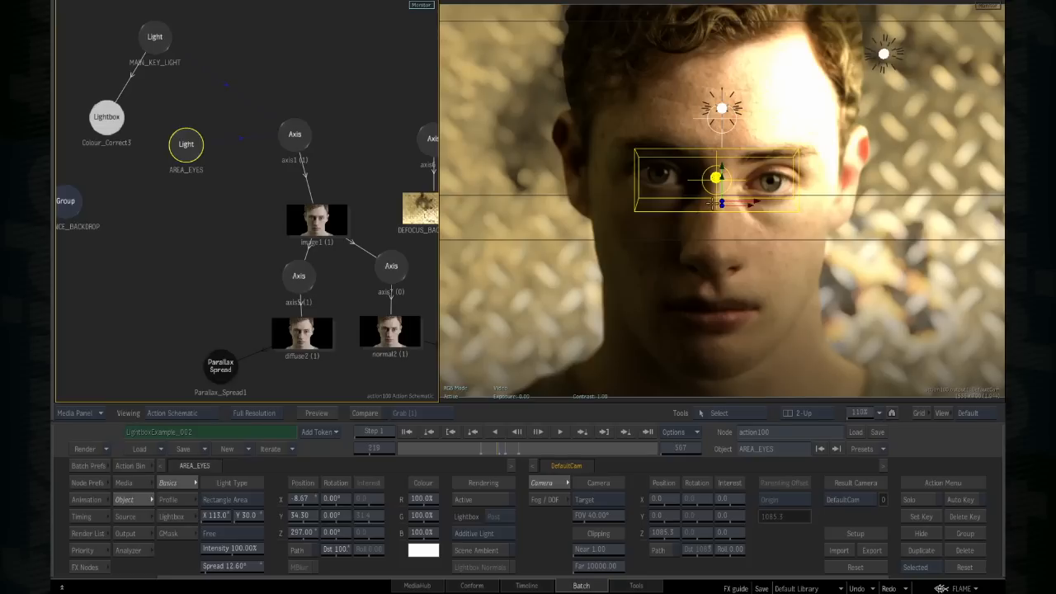
left_click(179, 499)
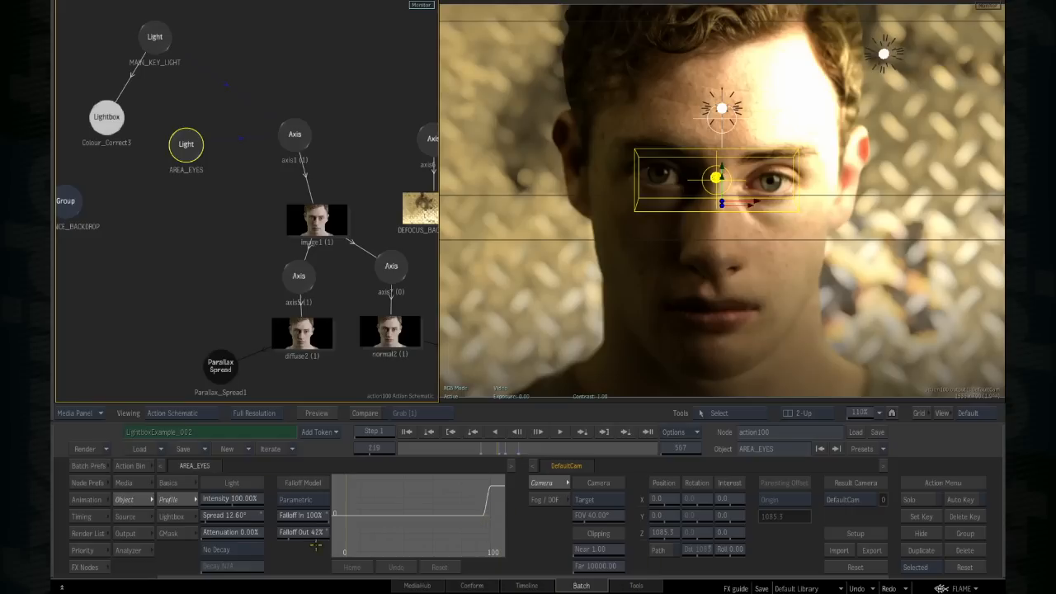
left_click_drag(316, 523, 340, 533)
left_click(168, 483)
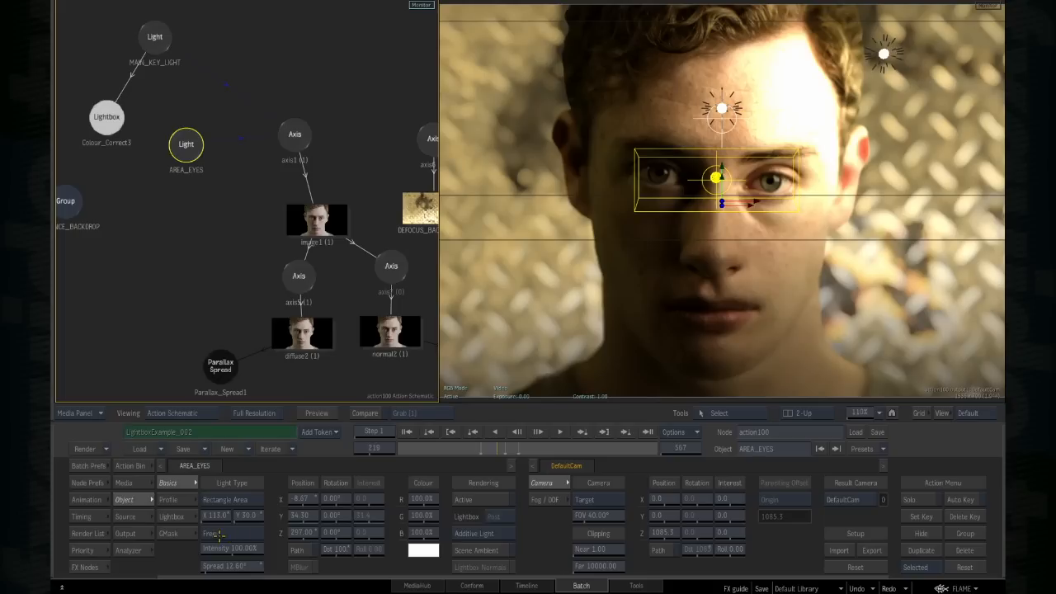
Step: Set the AREA_EYES light to Target mode, move the timeline to frame 222, and toggle the light's Active option on and off
left_click(220, 532)
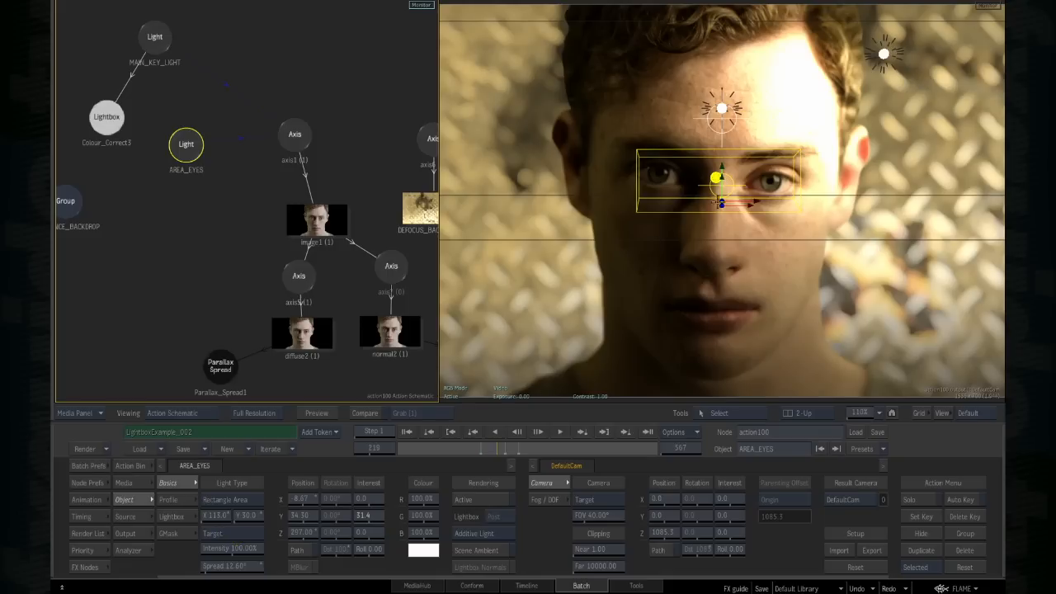
mouse_move(494, 448)
left_mouse_down()
mouse_move(536, 448)
mouse_move(472, 458)
mouse_move(516, 453)
mouse_move(499, 466)
left_mouse_up()
left_click(487, 500)
left_click(493, 501)
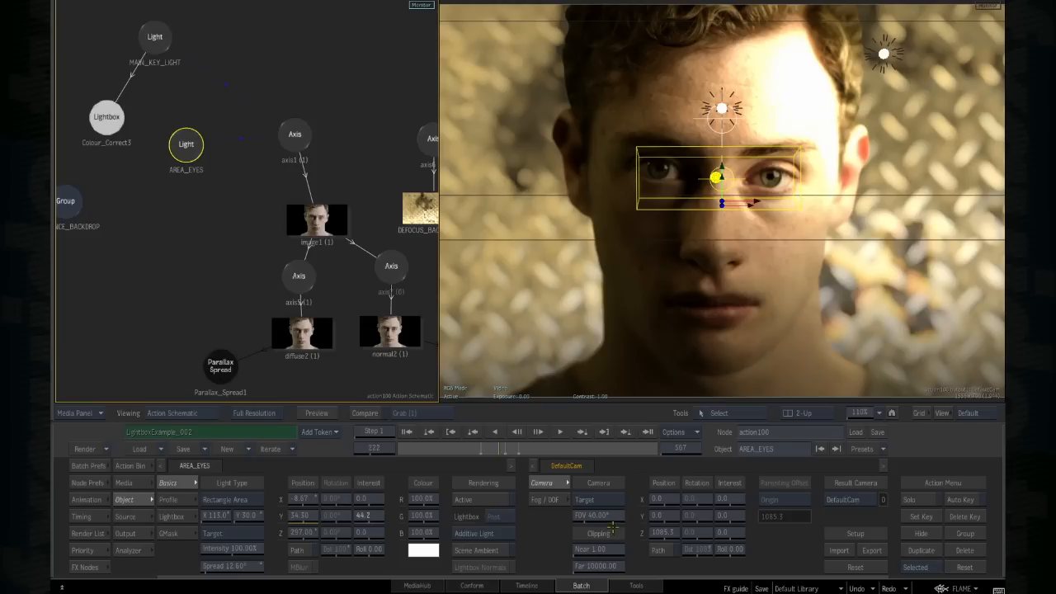
Step: Add a Colour Selective Lightbox to the AREA_EYES light and place its node just below the light in the schematic
key("b")
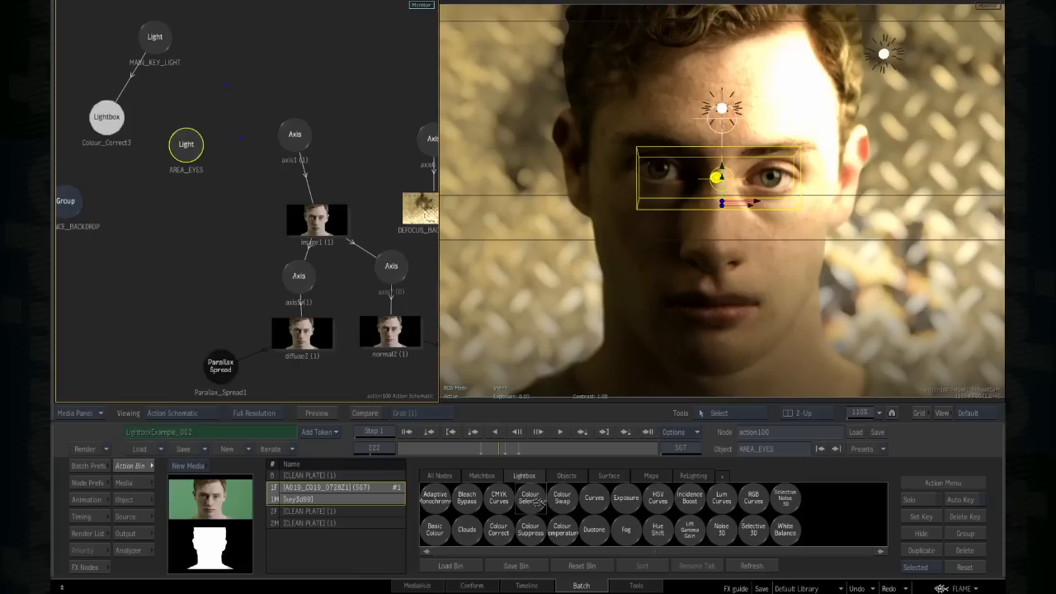
left_click(538, 502)
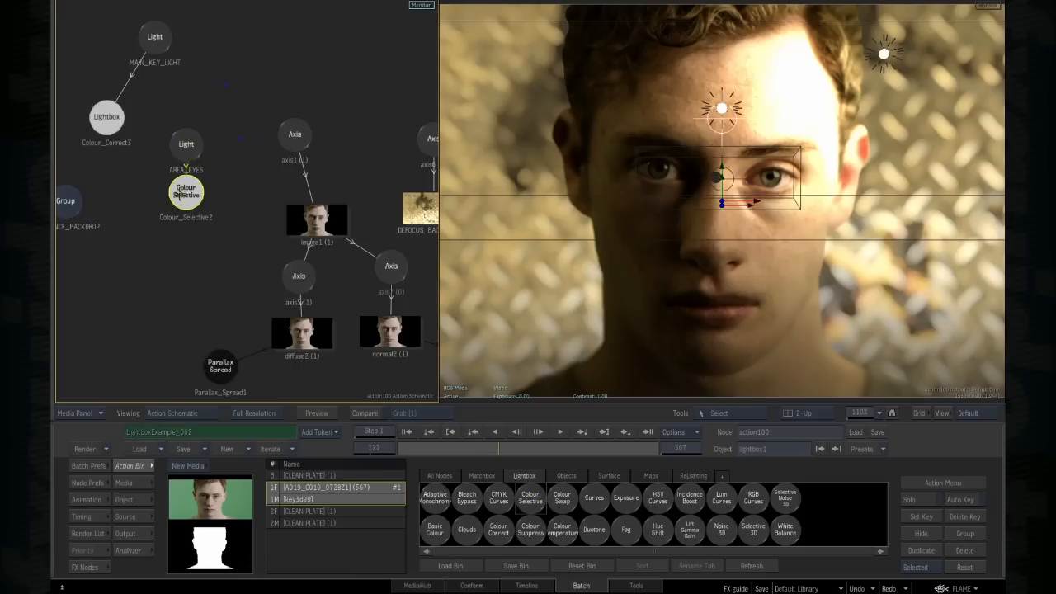
left_click_drag(188, 195, 193, 230)
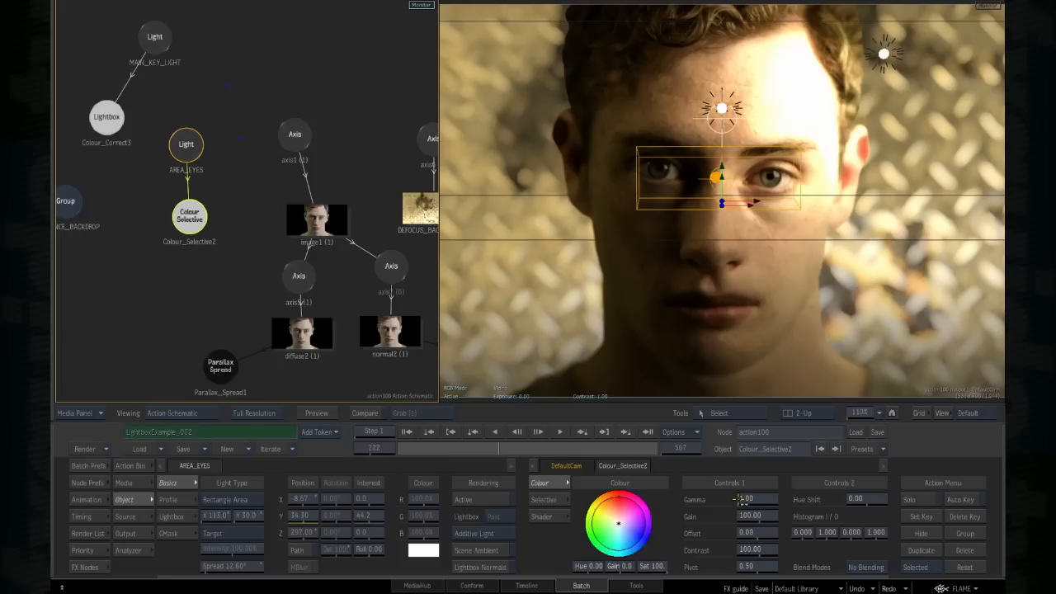
Step: Sample the Colour Selective's Selective Color from the actor's iris at frame 263 and briefly preview the selection with Selective Viewing
left_click(545, 499)
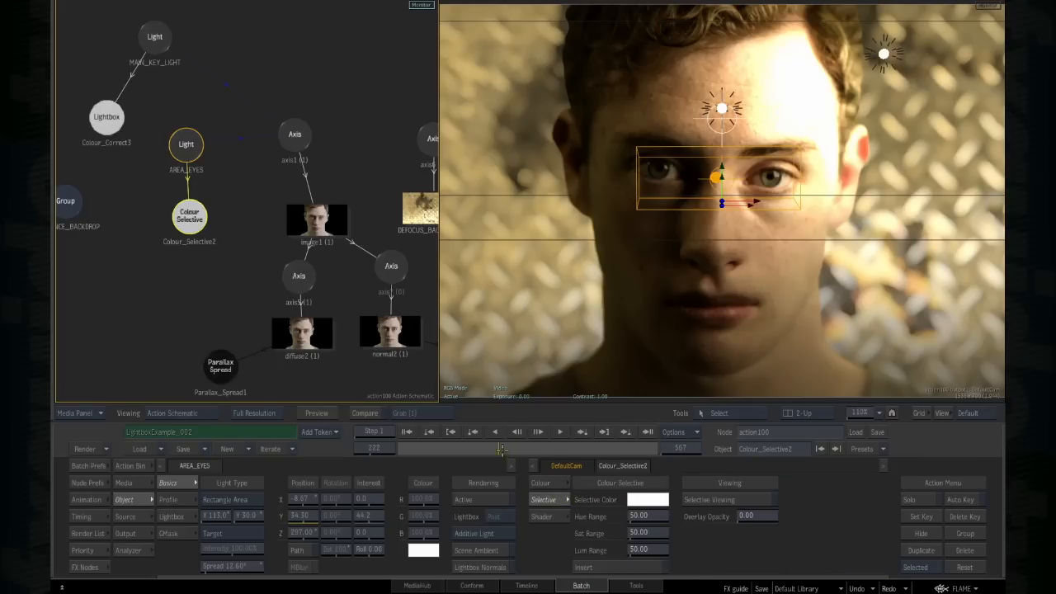
left_click_drag(499, 449, 534, 453)
left_click(668, 499)
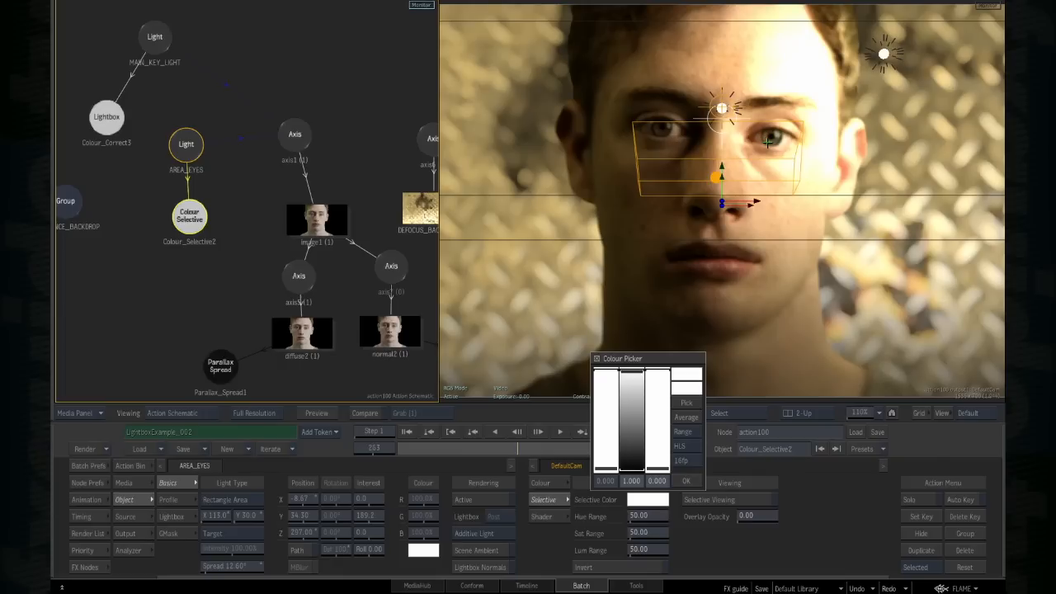
left_click(769, 142)
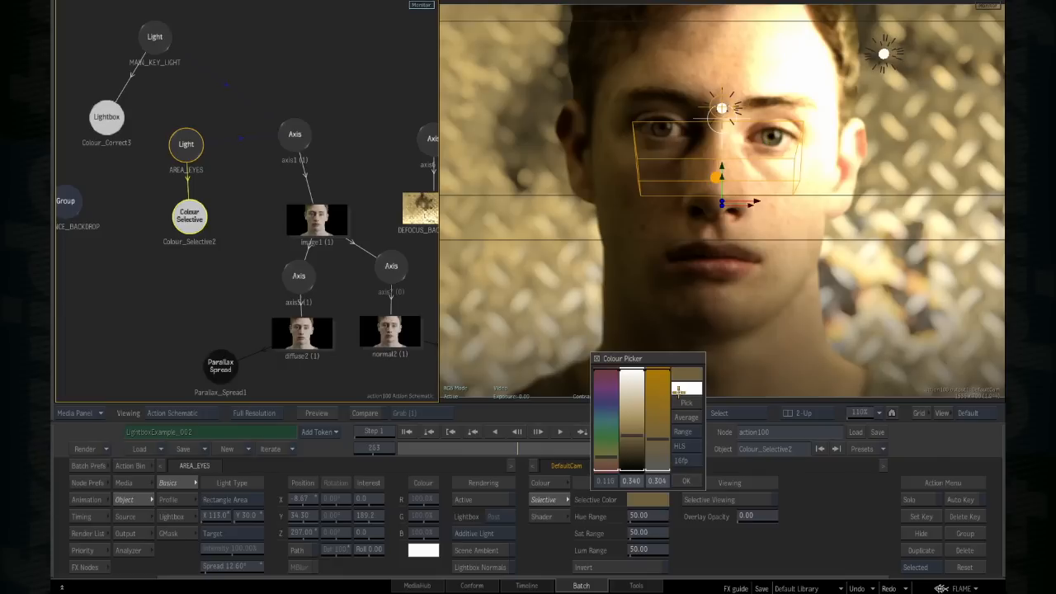
left_click(685, 375)
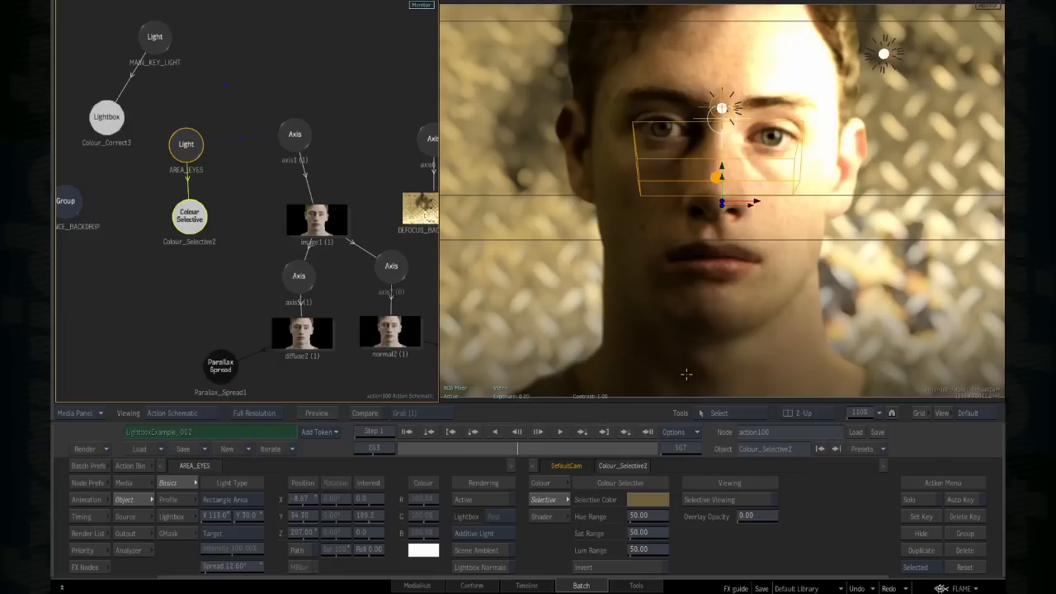
left_click(708, 500)
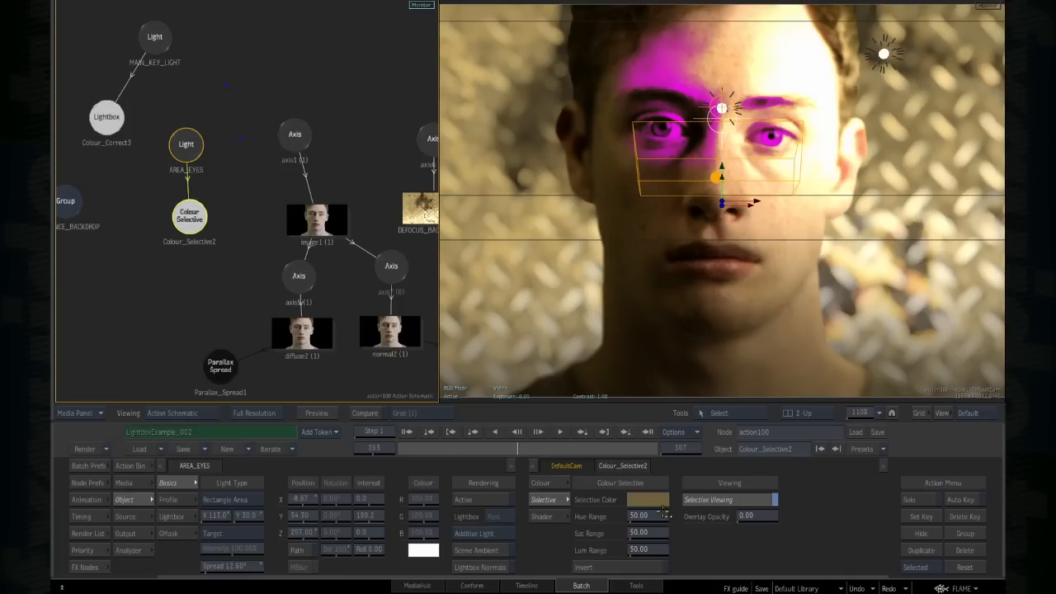
left_click(716, 498)
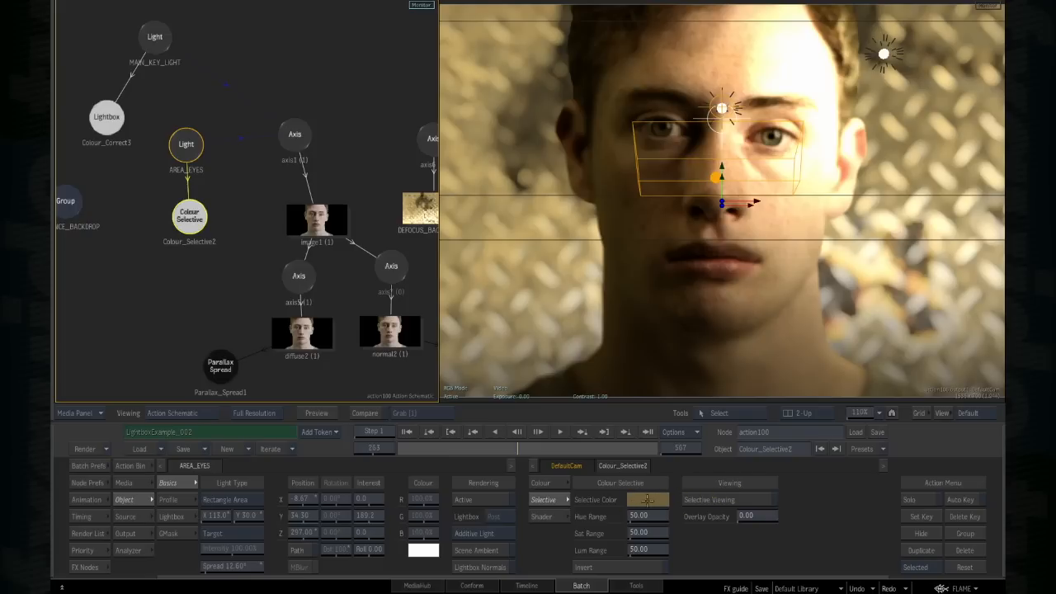
Step: Resample the Selective Color from the iris in a close-up of the eyes and enable Selective Viewing
left_click_drag(751, 302, 829, 320)
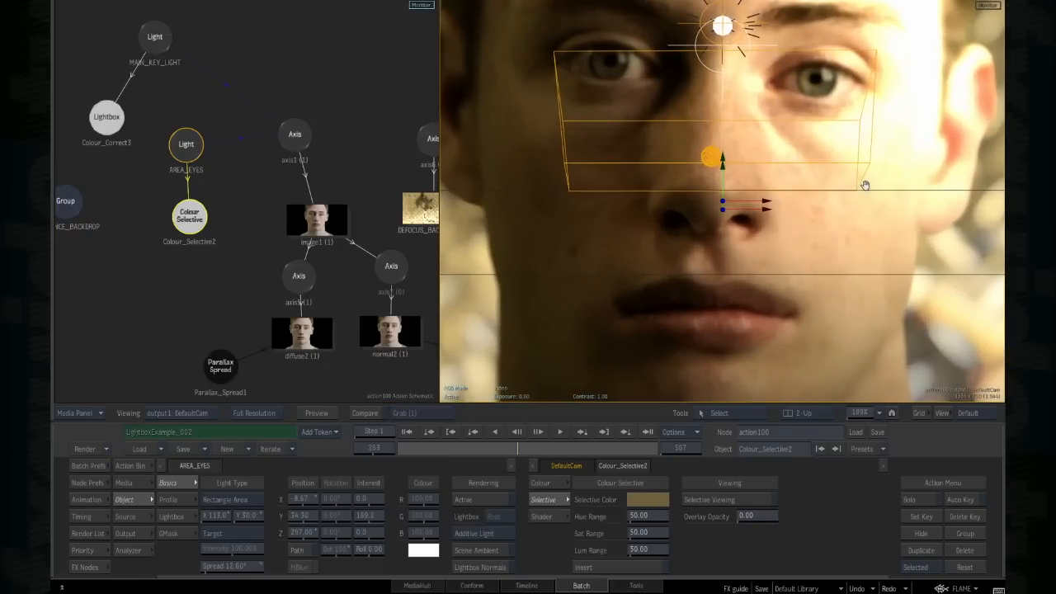
left_click_drag(865, 185, 849, 262)
left_click(647, 499)
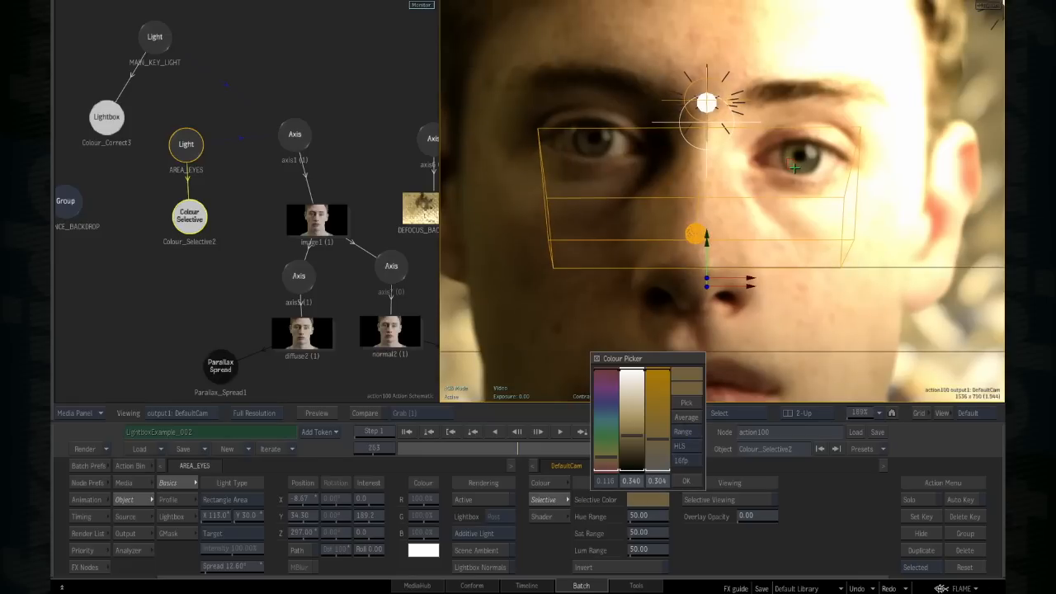
left_click_drag(796, 170, 777, 189)
left_click(691, 376)
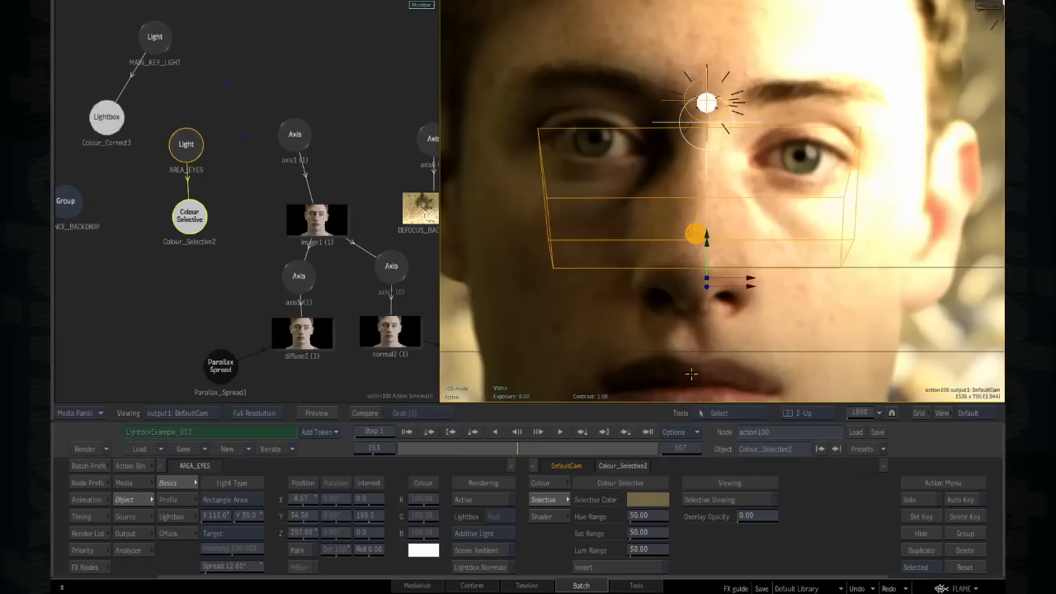
left_click(709, 499)
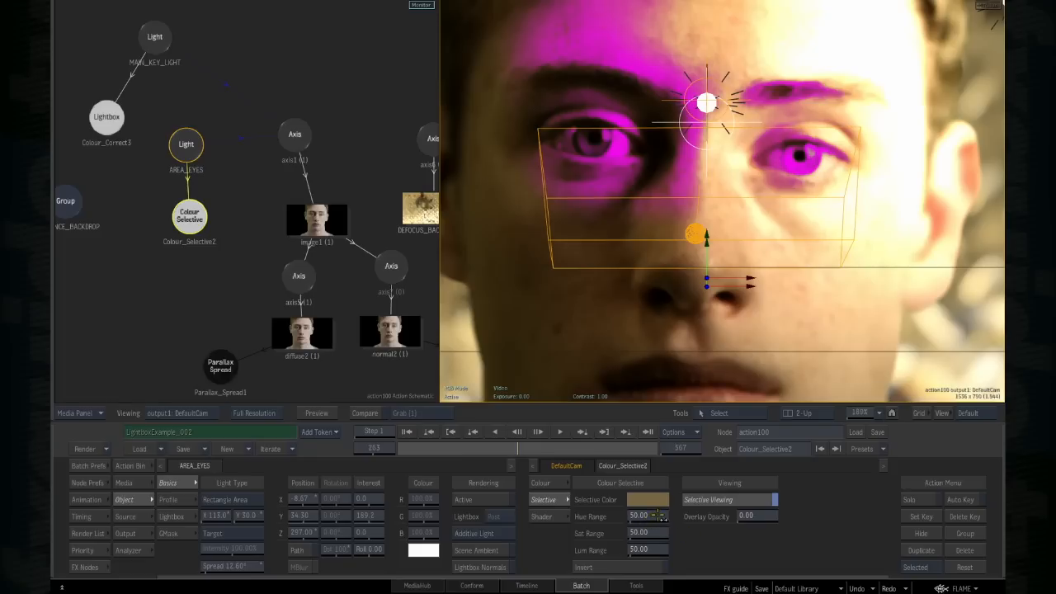
Step: Isolate the irises with Hue Range 14.67, Sat Range 40.11 and an adjusted Lum Range at frame 343, and disable Selective Viewing
left_click_drag(661, 515, 365, 521)
left_click_drag(192, 536, 450, 533)
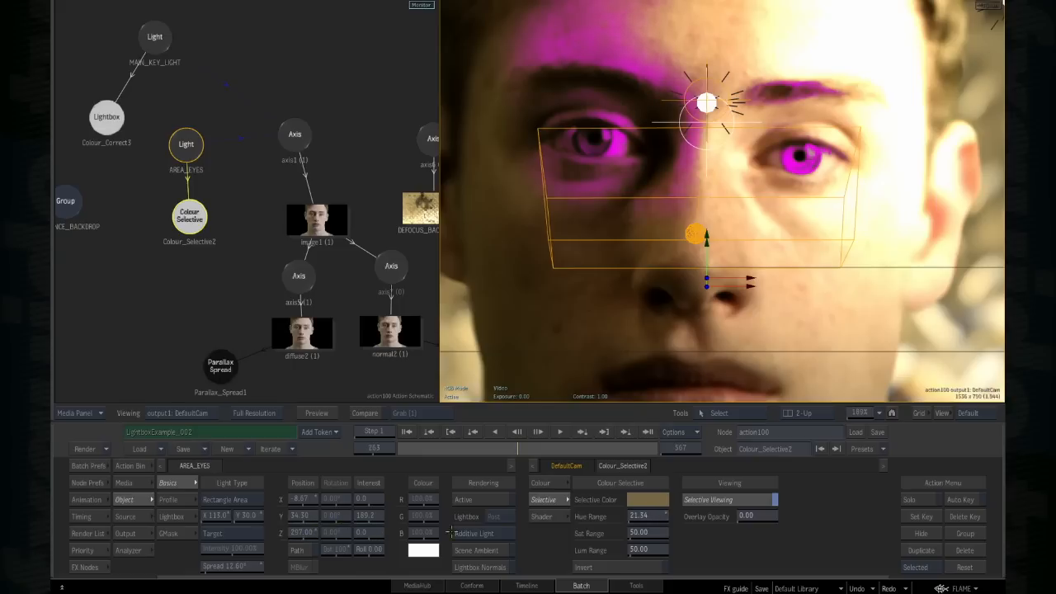
left_click(657, 553)
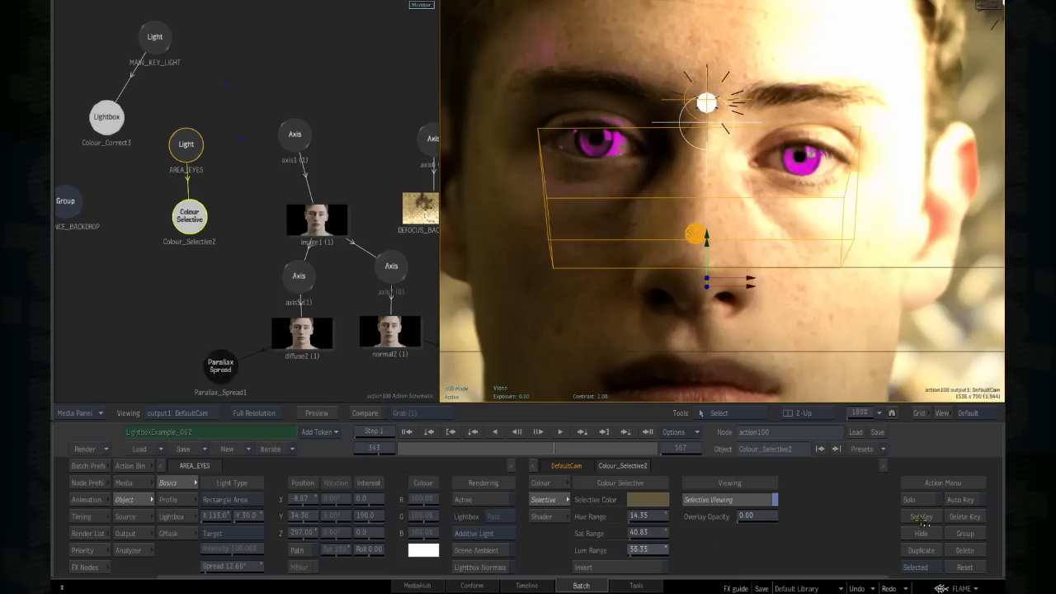
mouse_move(923, 522)
left_mouse_down()
mouse_move(949, 512)
mouse_move(938, 510)
left_mouse_up()
left_click(751, 499)
left_click_drag(661, 549, 610, 545)
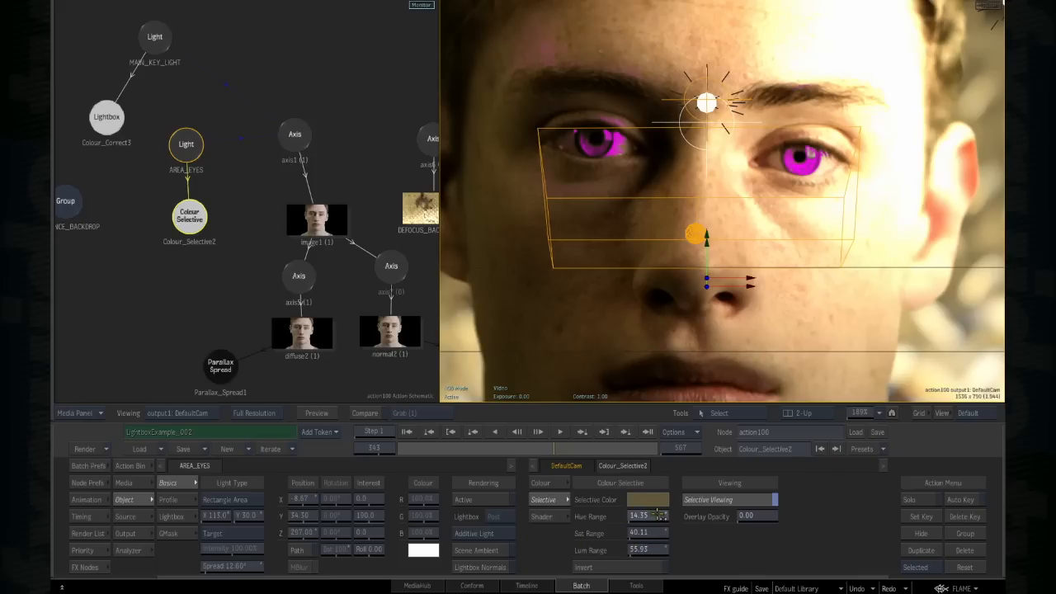
mouse_move(646, 515)
left_mouse_down()
mouse_move(673, 517)
mouse_move(655, 514)
left_mouse_up()
left_click(725, 501)
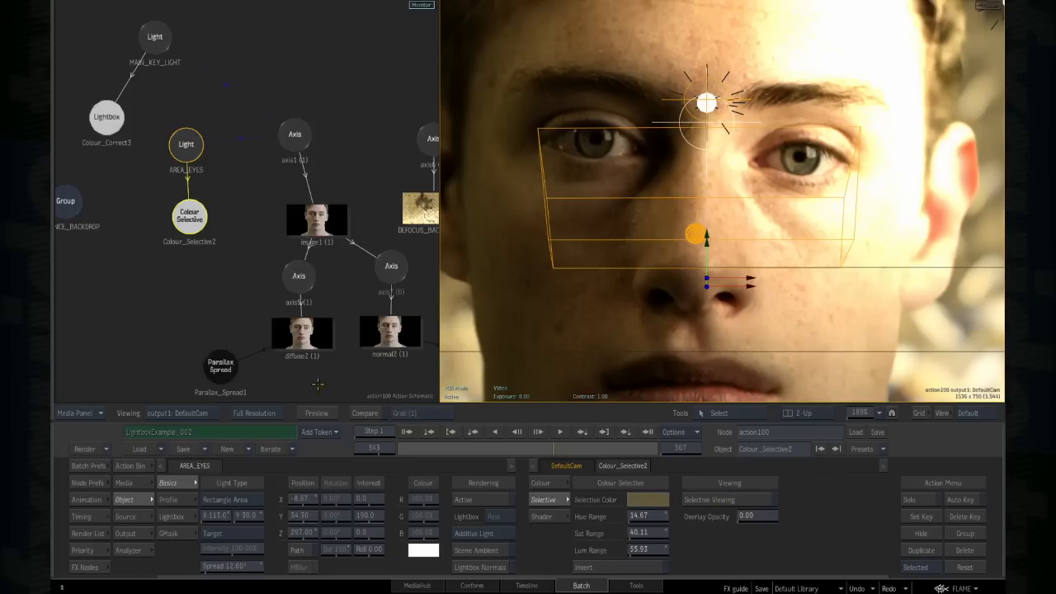
Step: Set the Colour Selective's Gamma to 1.57 and its Hue Shift to 80 to recolour the irises
left_click(549, 483)
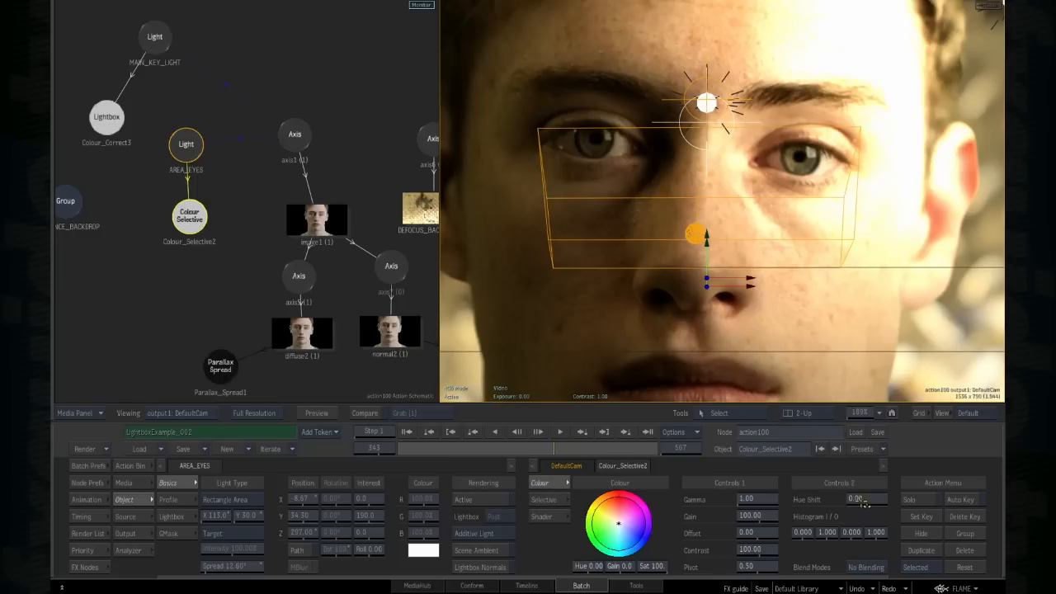
left_click_drag(746, 499, 782, 500)
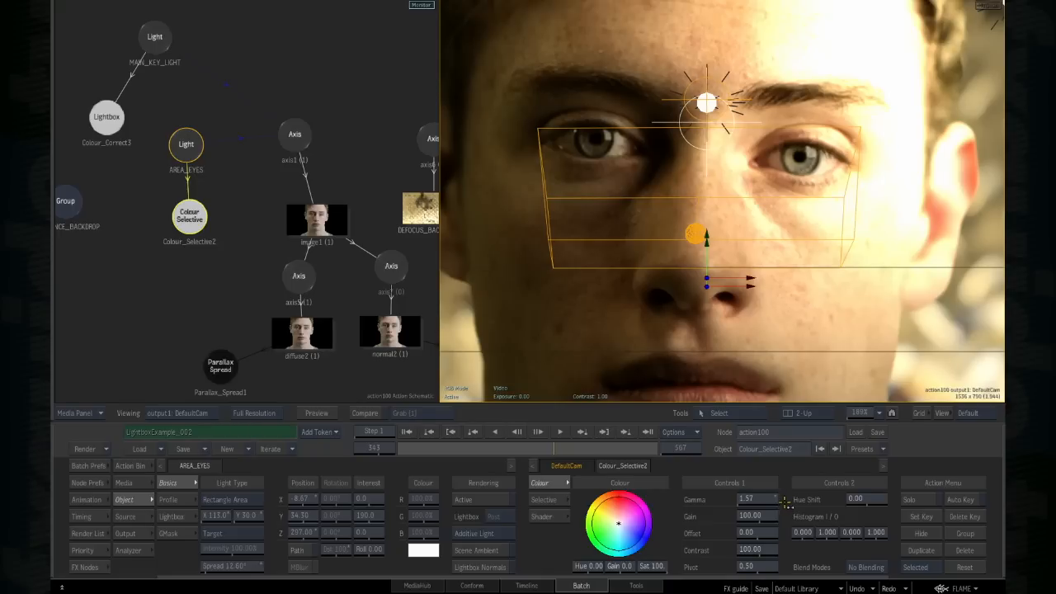
left_click_drag(873, 498, 937, 498)
left_click(859, 498)
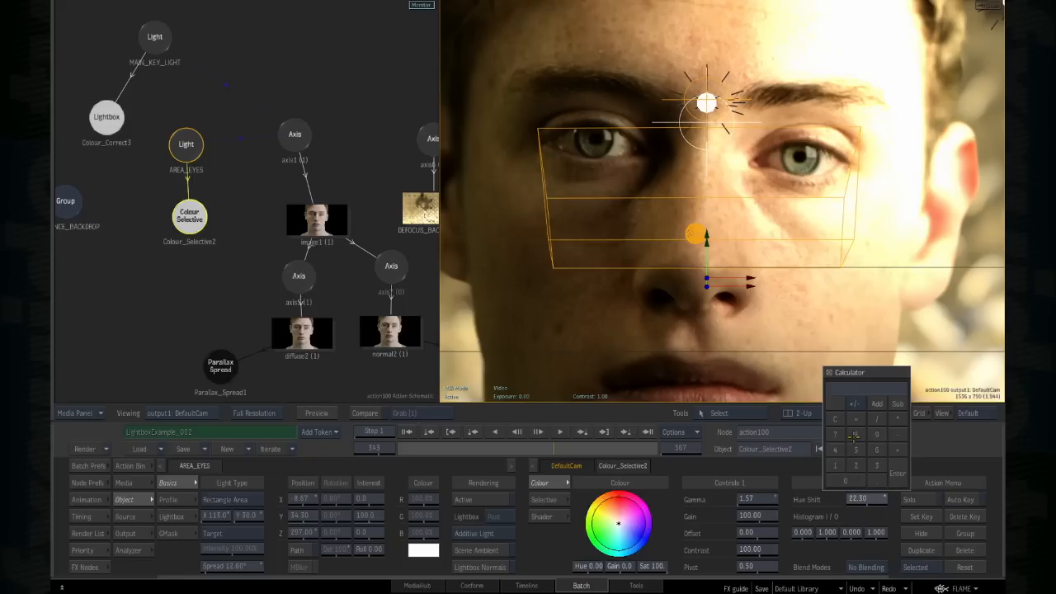
type("80")
key("Return")
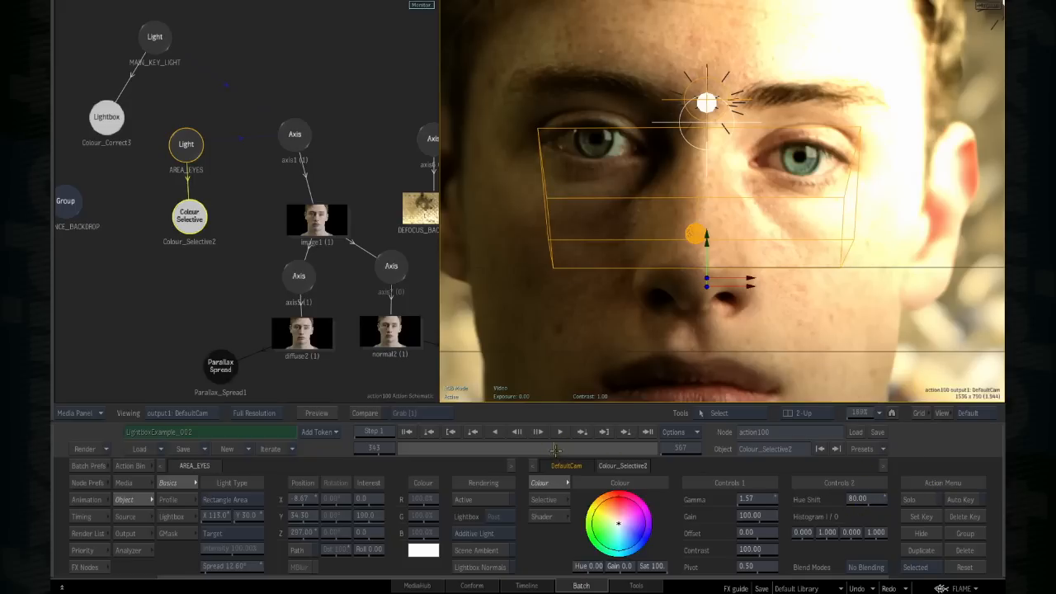
Step: Review the recoloured eyes at several frames, close up and in the full image, ending on frame 214
left_click_drag(555, 449, 500, 448)
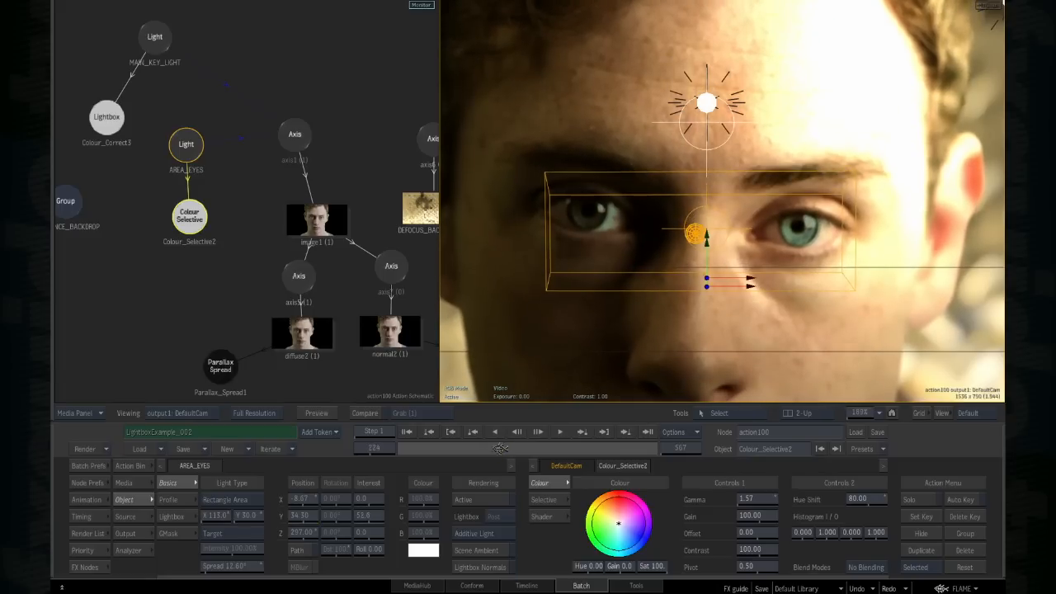
left_click_drag(501, 448, 528, 443)
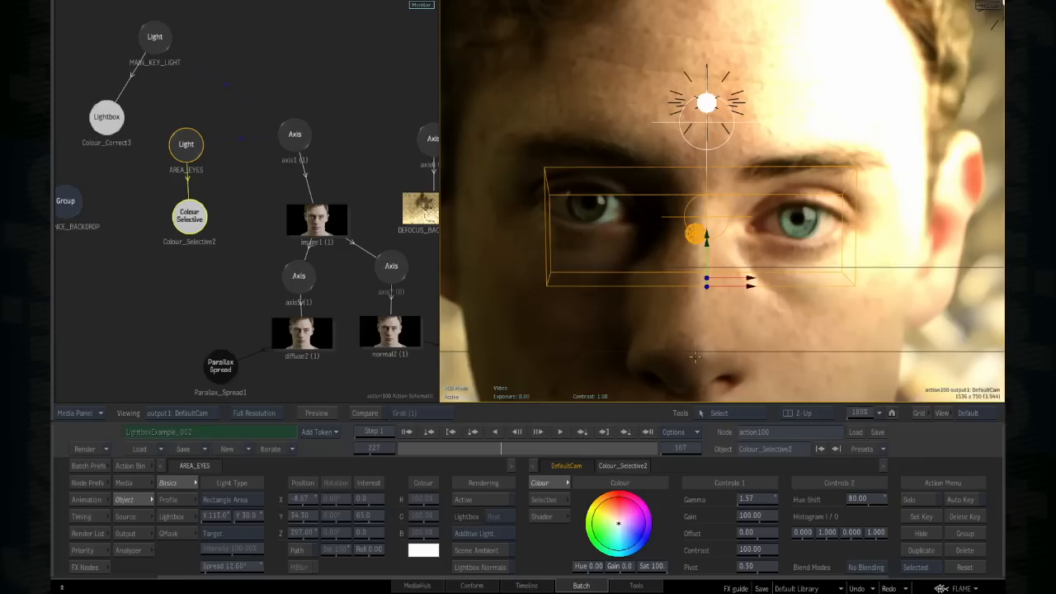
mouse_move(500, 448)
left_mouse_down()
mouse_move(472, 448)
mouse_move(584, 448)
mouse_move(469, 451)
mouse_move(502, 454)
left_mouse_up()
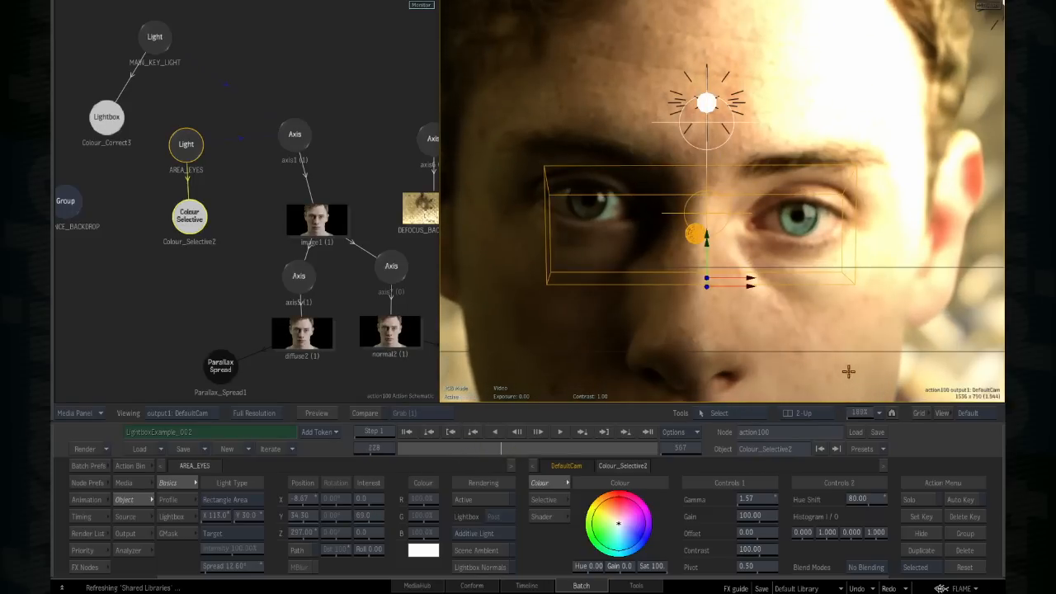
scroll(825, 367, "down", 3)
scroll(802, 364, "down", 2)
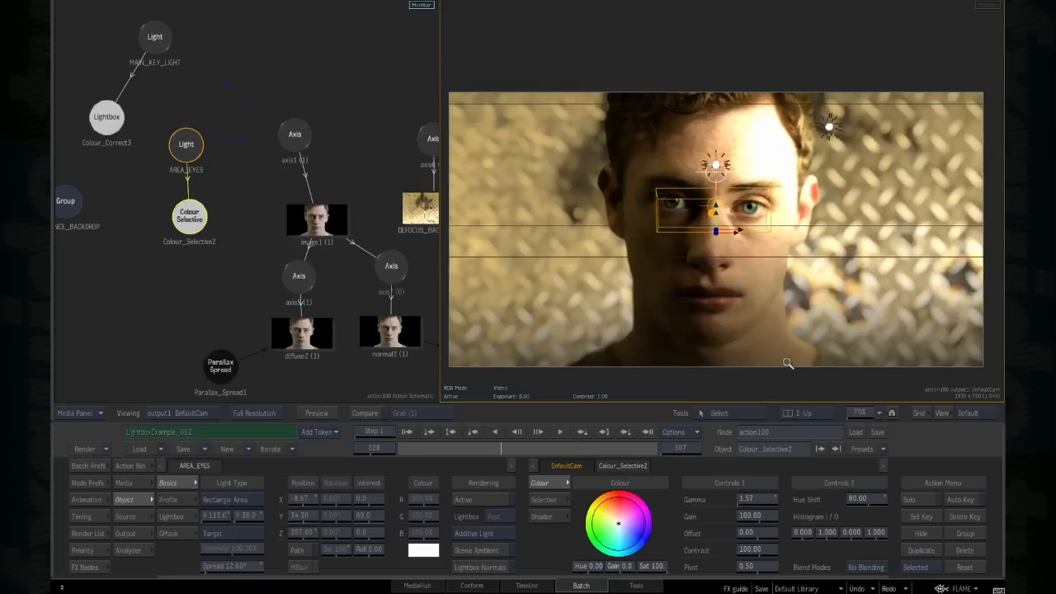
mouse_move(502, 449)
left_mouse_down()
mouse_move(512, 451)
mouse_move(494, 452)
left_mouse_up()
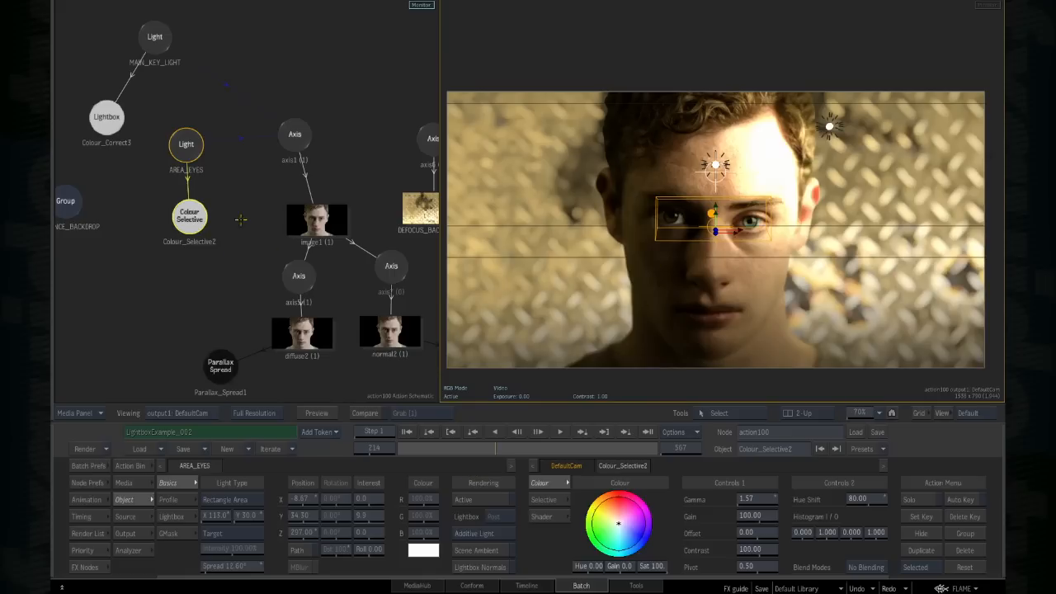
Step: Examine the order of the lights in the Priority Editor, comparing the MAIN_KEY_LIGHT and AREA_EYES entries
left_click(83, 550)
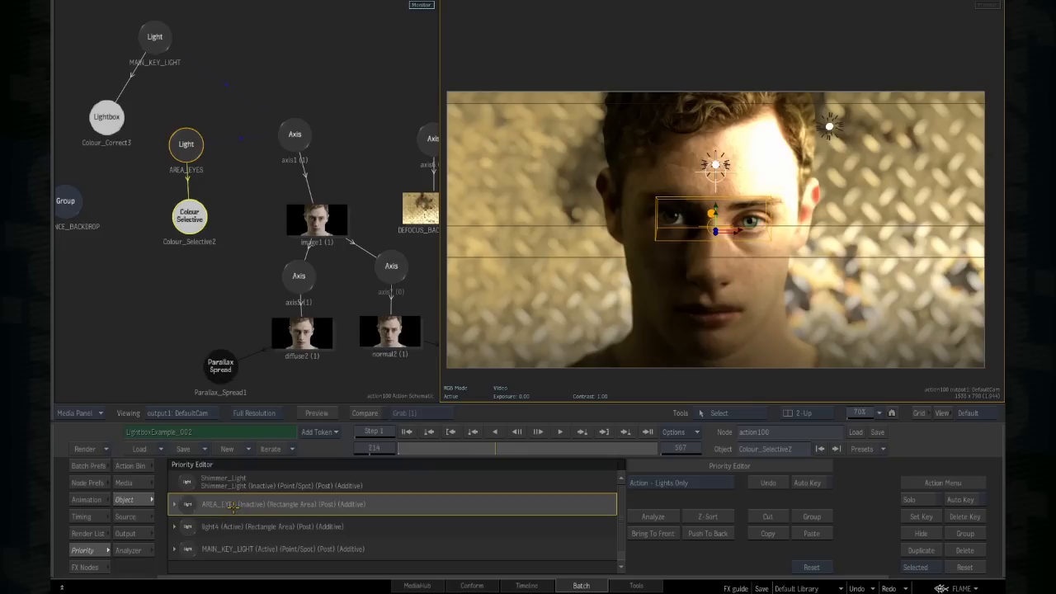
left_click(228, 551)
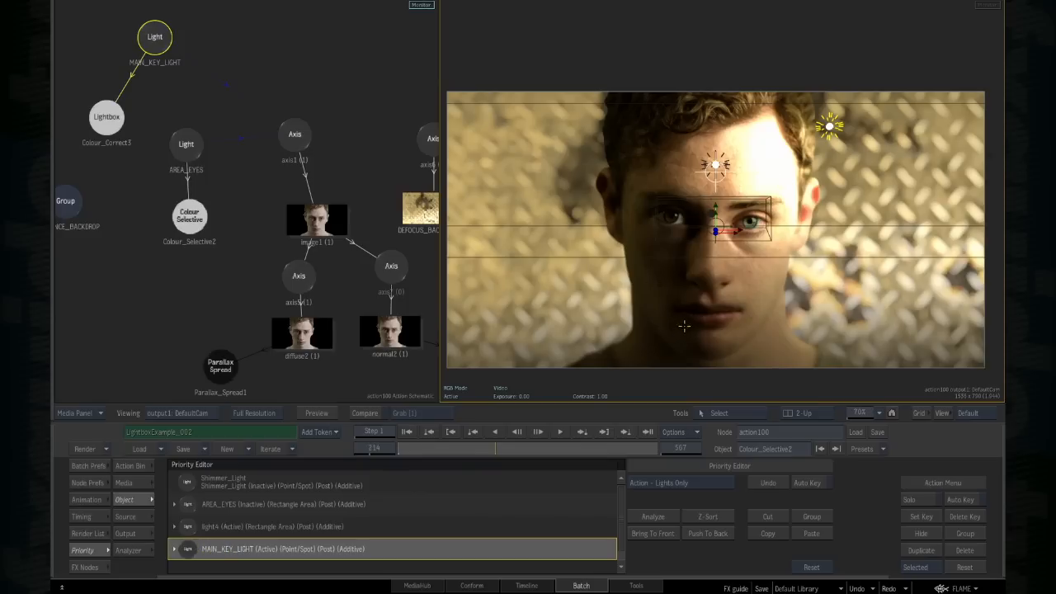
left_click(381, 505)
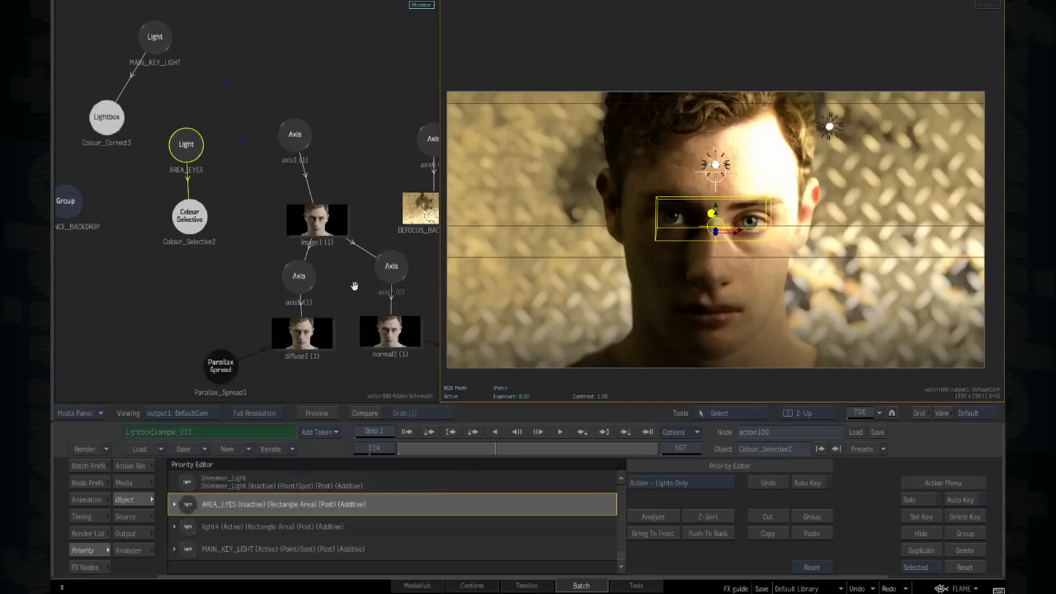
Step: Find light4 beyond the backdrop nodes in the schematic, open its Colour_Correct1 Lightbox settings and unhide that node
left_click_drag(354, 288, 228, 293)
left_click(307, 217)
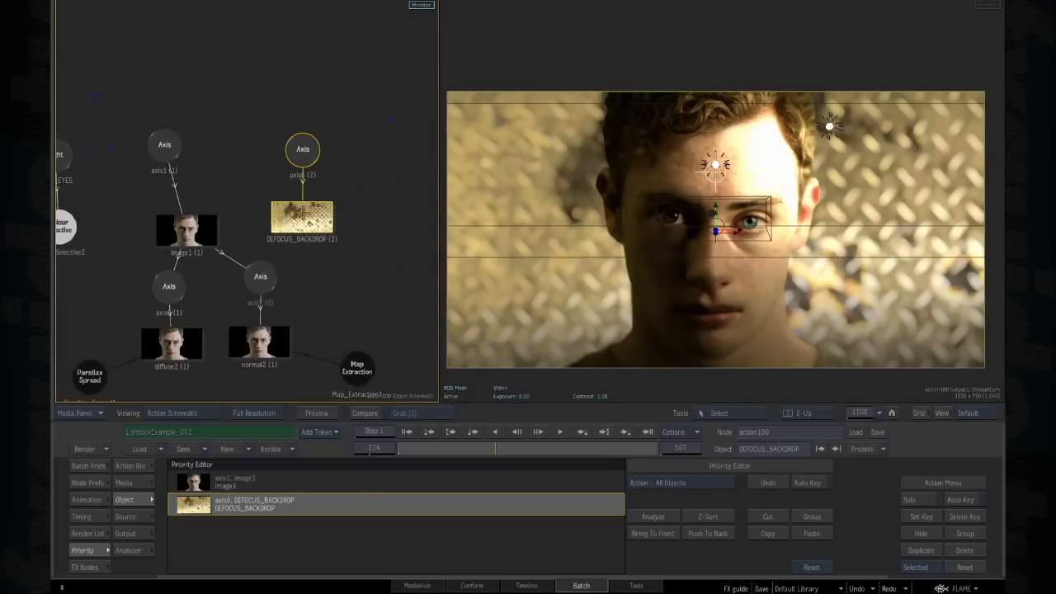
left_click_drag(389, 185, 328, 205)
left_click_drag(379, 203, 321, 191)
left_click_drag(321, 116, 295, 119)
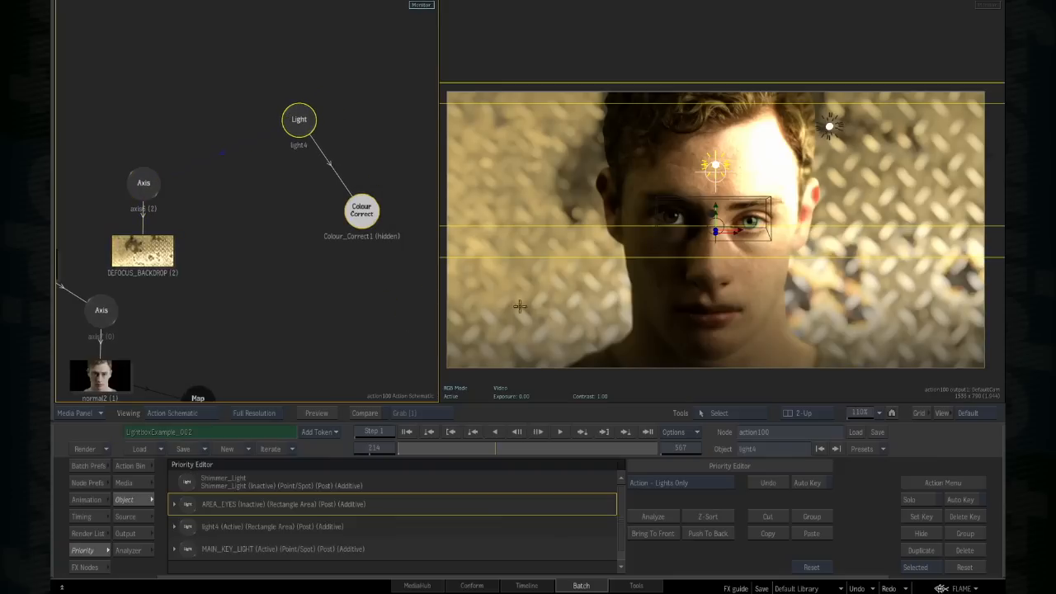
mouse_move(934, 317)
left_mouse_down()
mouse_move(882, 310)
mouse_move(922, 320)
left_mouse_up()
double_click(360, 212)
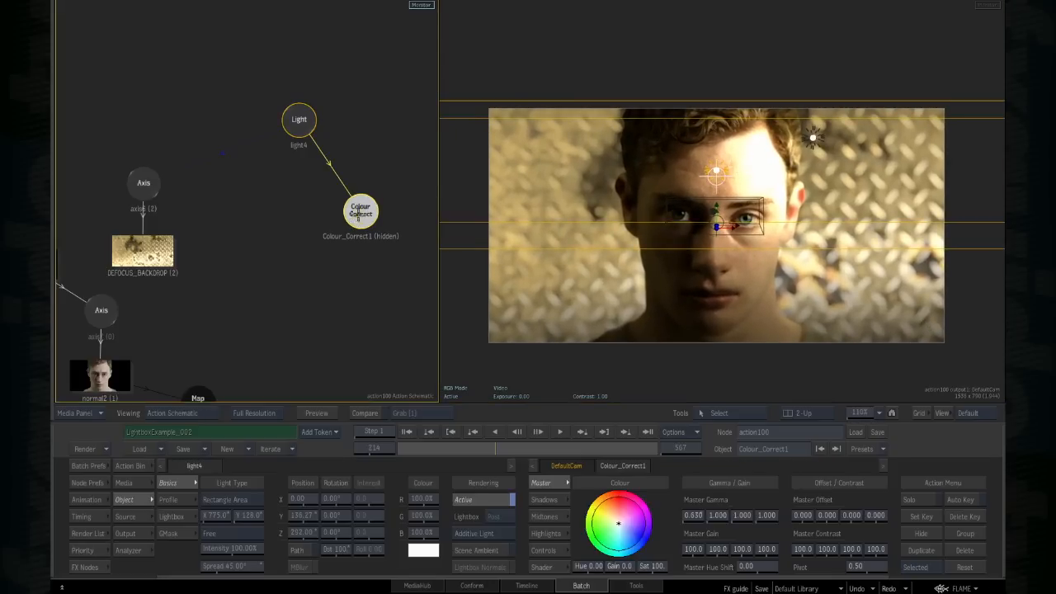
left_click(354, 222)
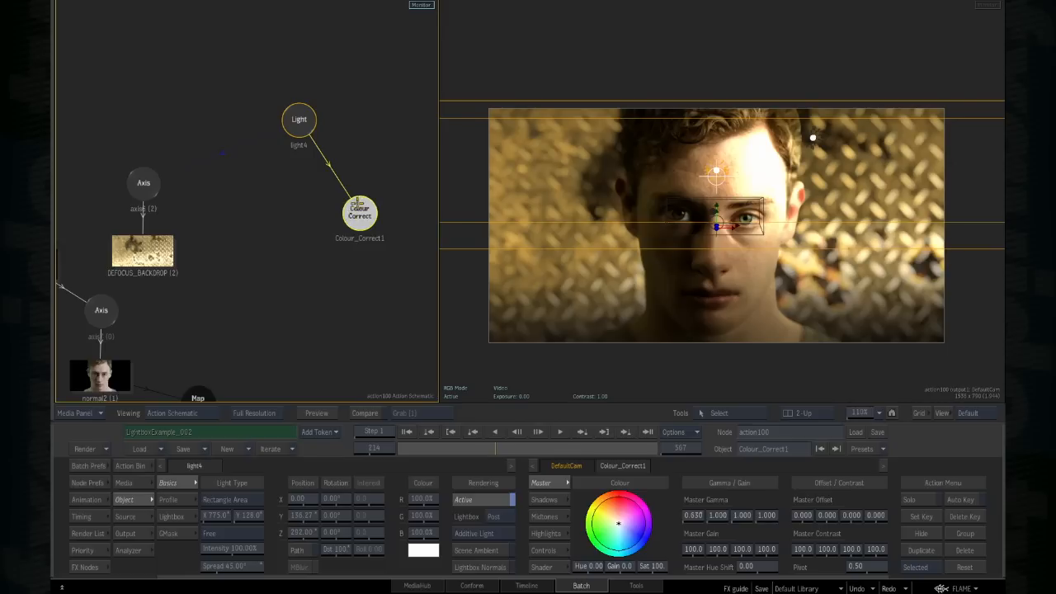
Step: Check the Colour_Correct1 controls, and lower light4 to a Y position of 17.27
left_click(550, 551)
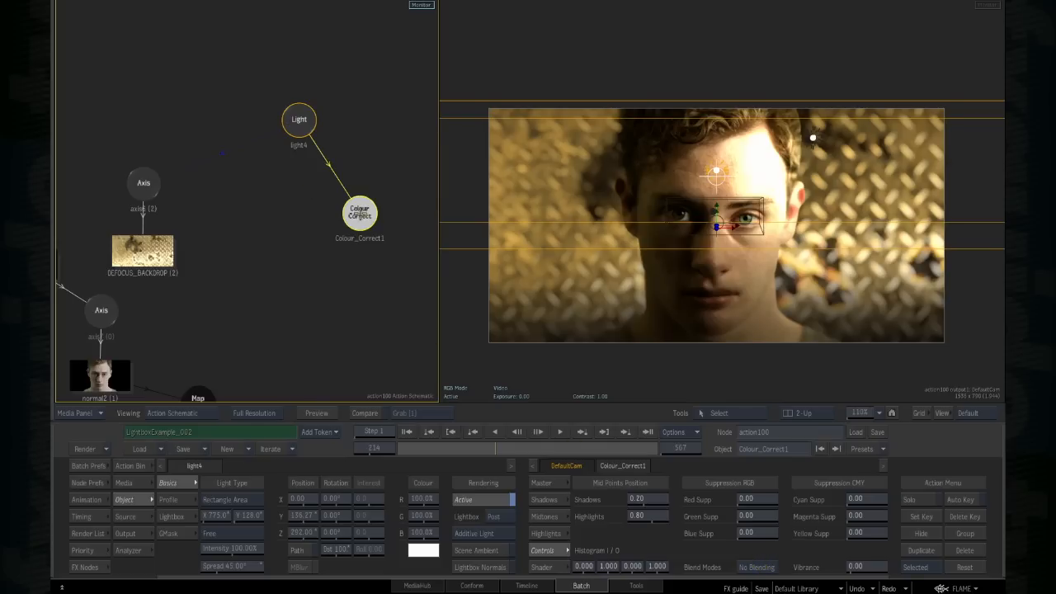
left_click(542, 483)
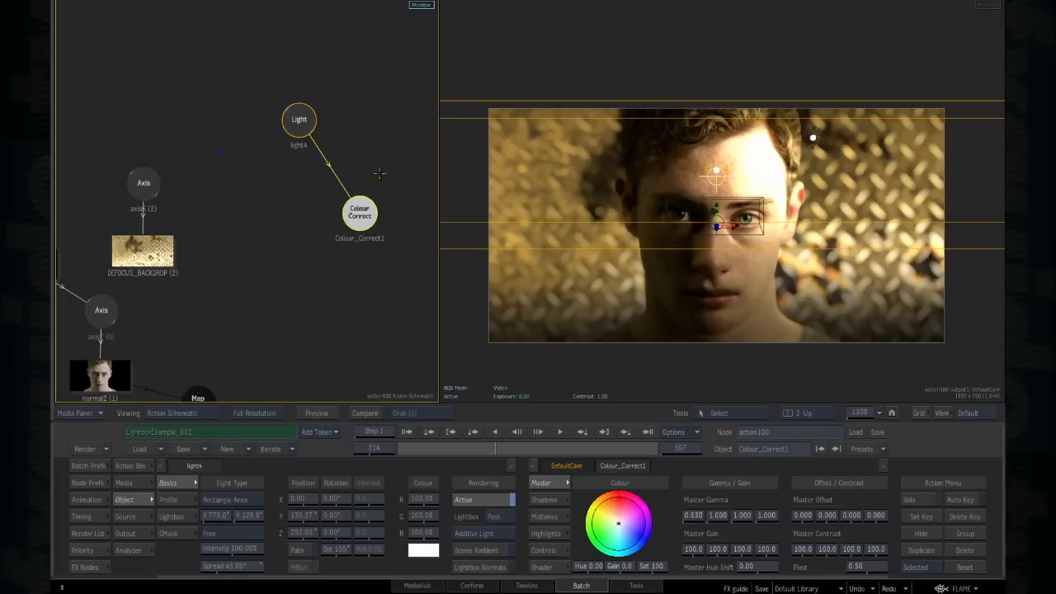
left_click(297, 120)
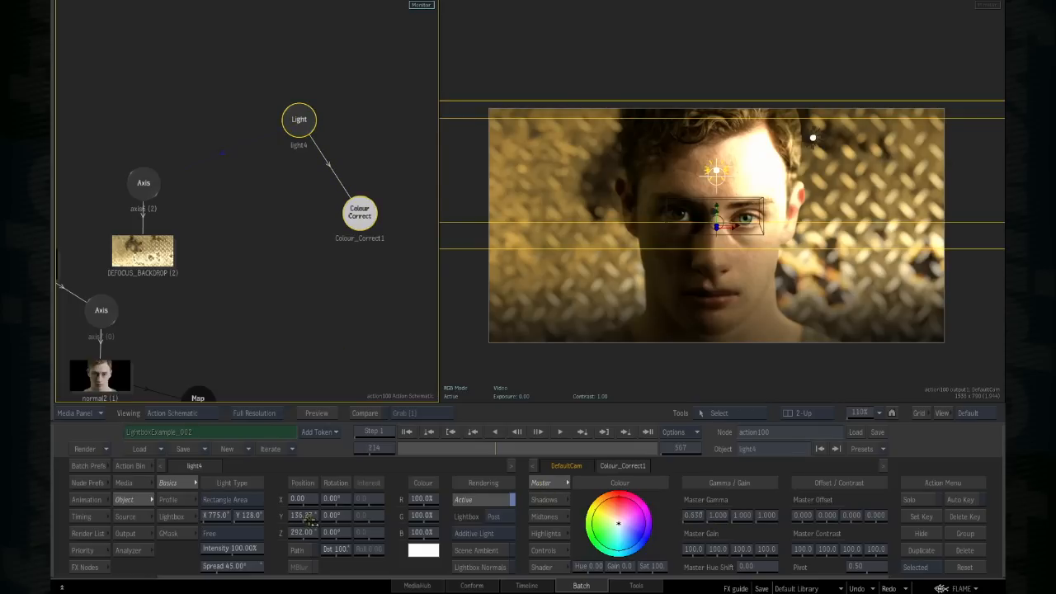
left_click_drag(302, 516, 327, 545)
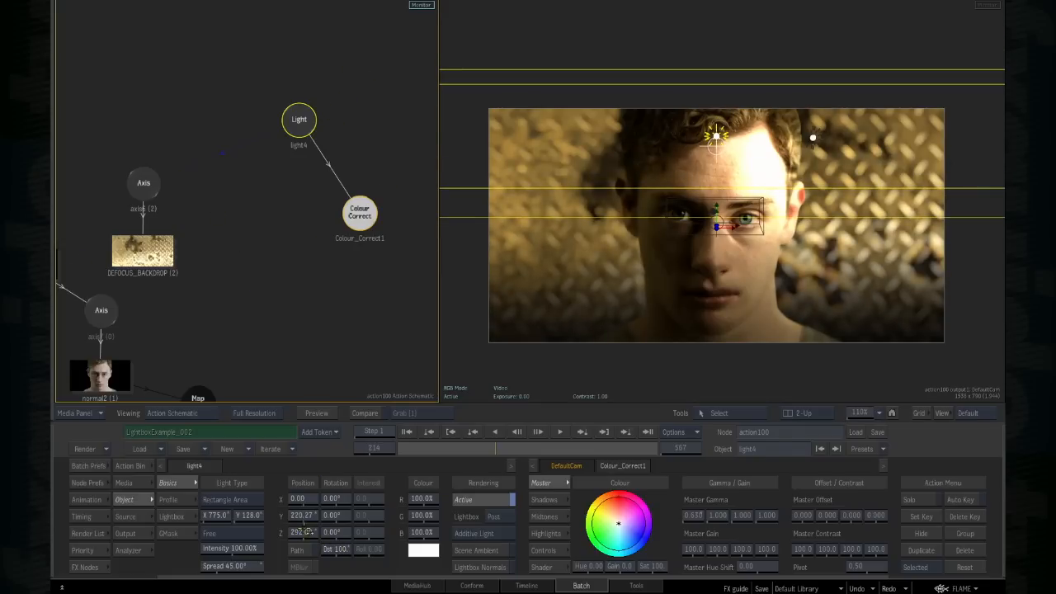
left_click_drag(302, 515, 238, 528)
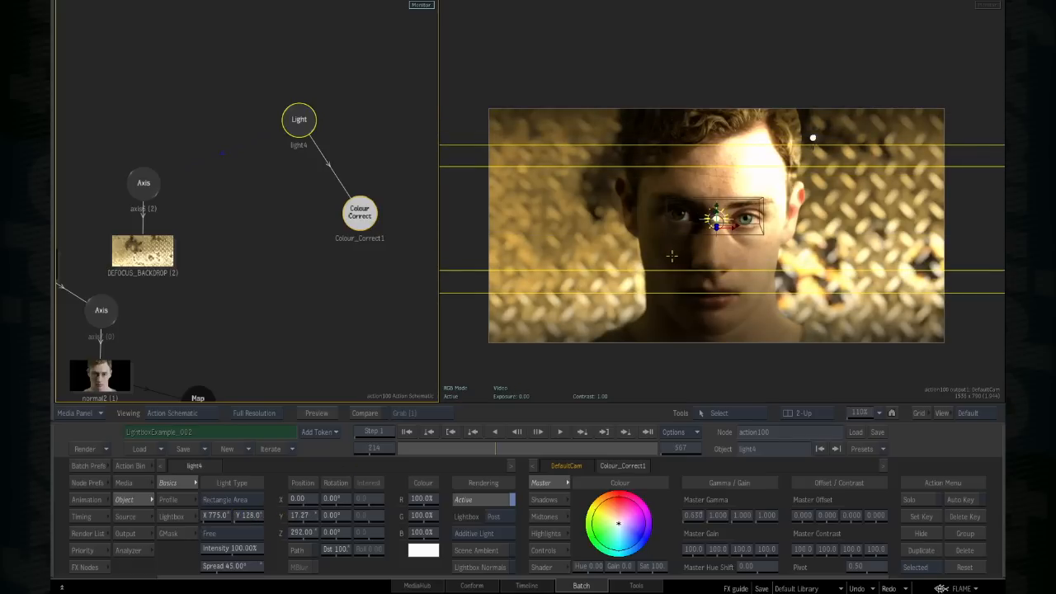
Step: Try the Multiply blend mode on light4's Colour_Correct1 Lightbox and return it to No Blending
left_click(552, 553)
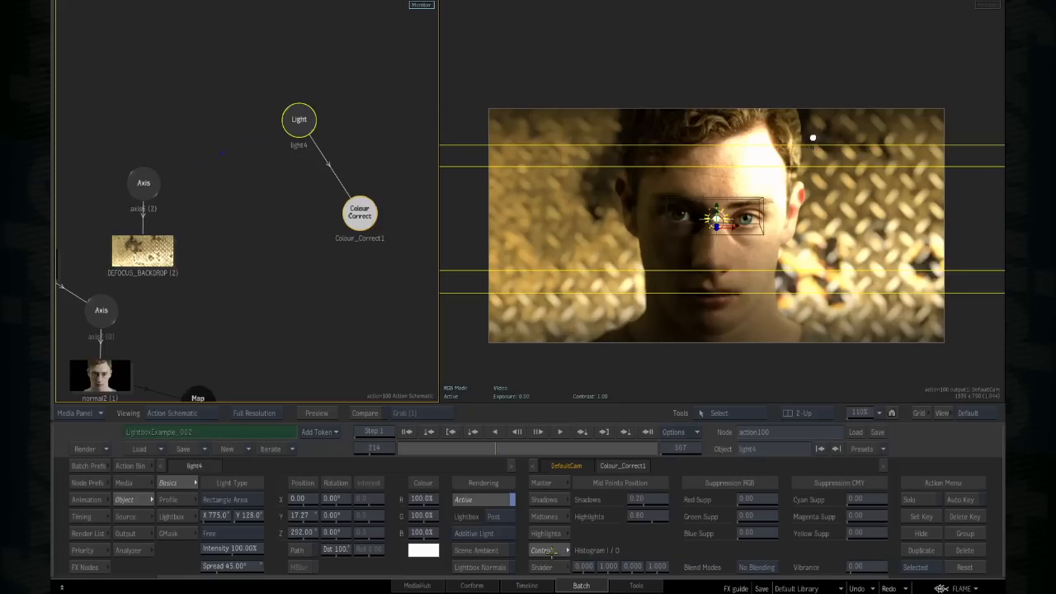
left_click(763, 567)
left_click(771, 538)
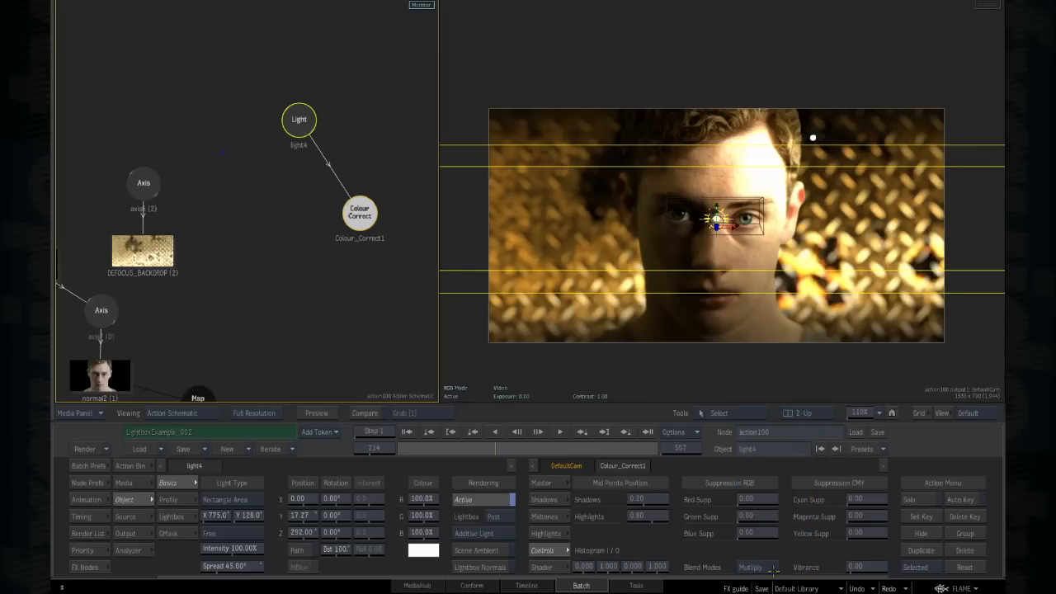
left_click(770, 568)
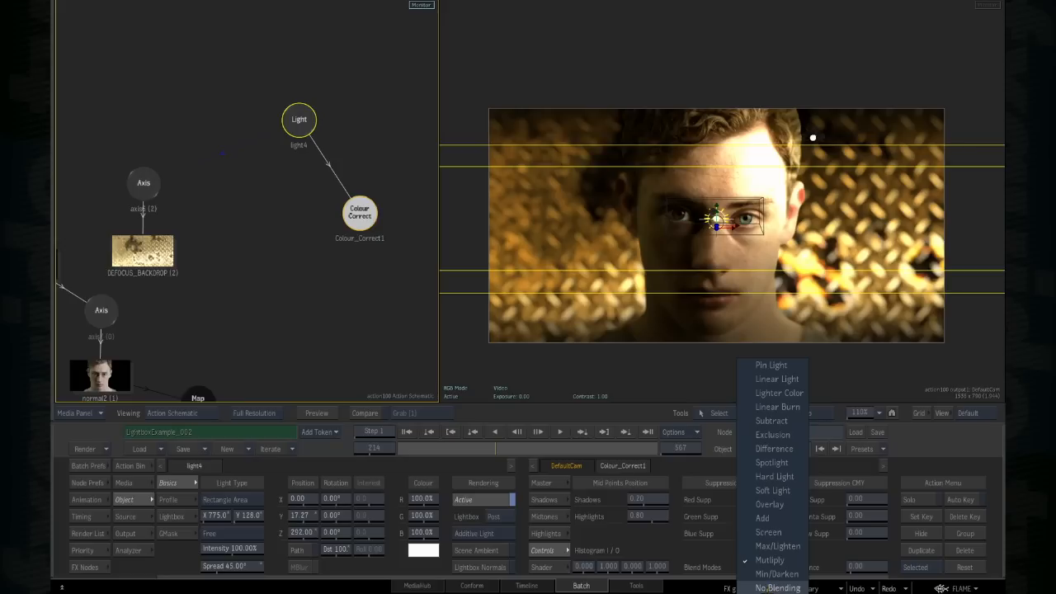
left_click(776, 588)
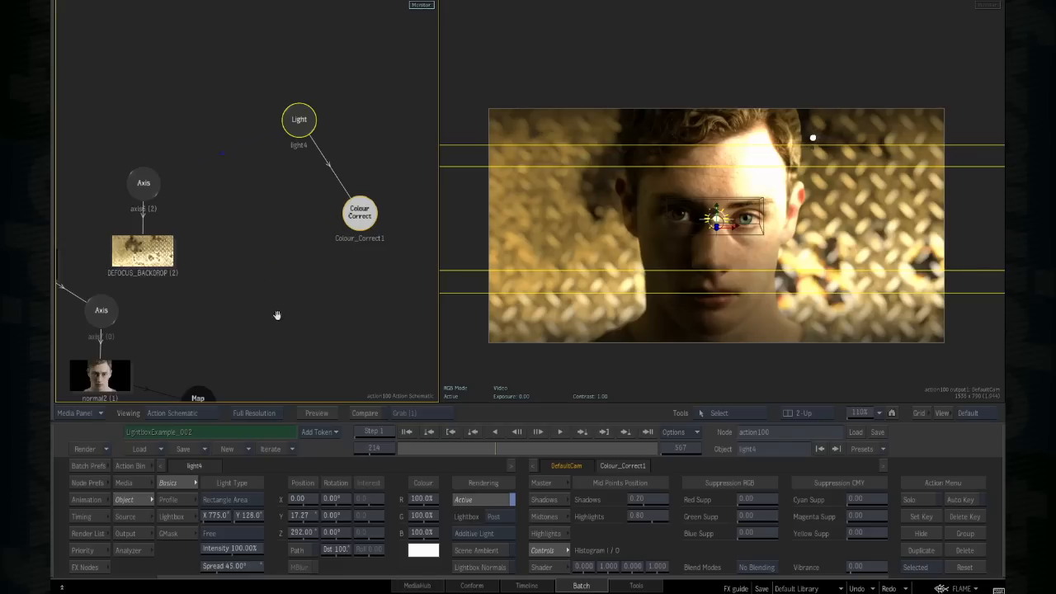
Step: Inspect the normal2 map's normal controls and its Map_Extraction1 settings, and return to light4's Colour_Correct1 node
left_click_drag(278, 316, 332, 159)
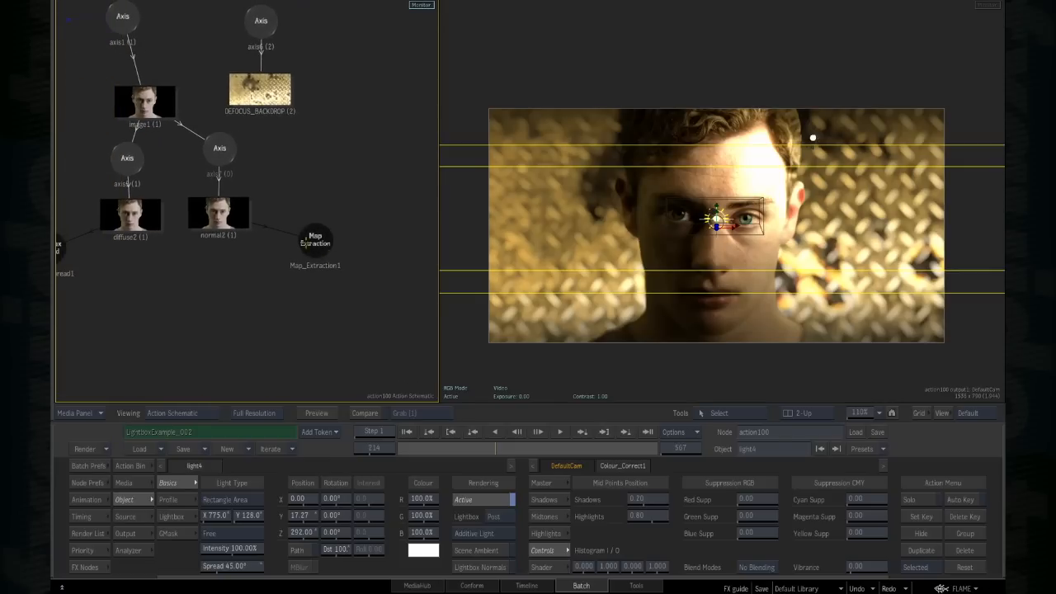
left_click(194, 213)
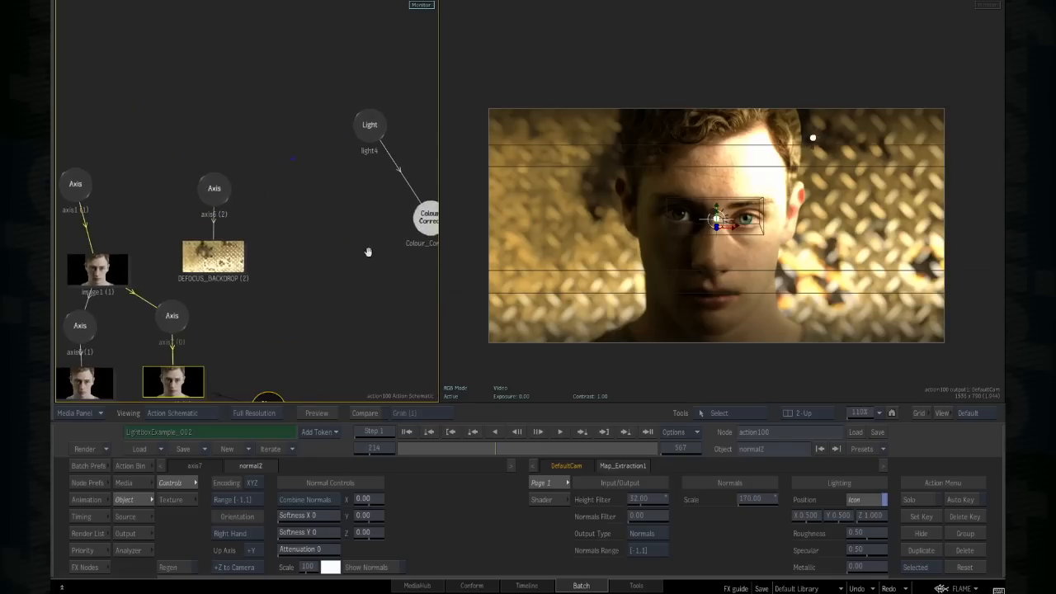
left_click(356, 221)
left_click_drag(355, 221, 353, 223)
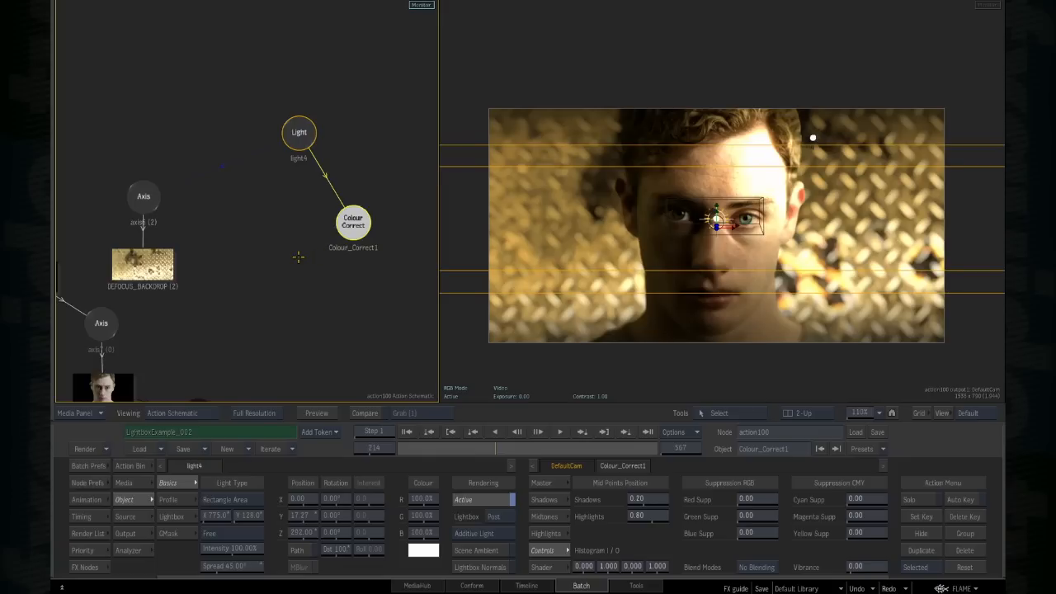
Step: Find the hidden gmask1 node under axis13 in the schematic and unhide it
left_click_drag(319, 308, 216, 303)
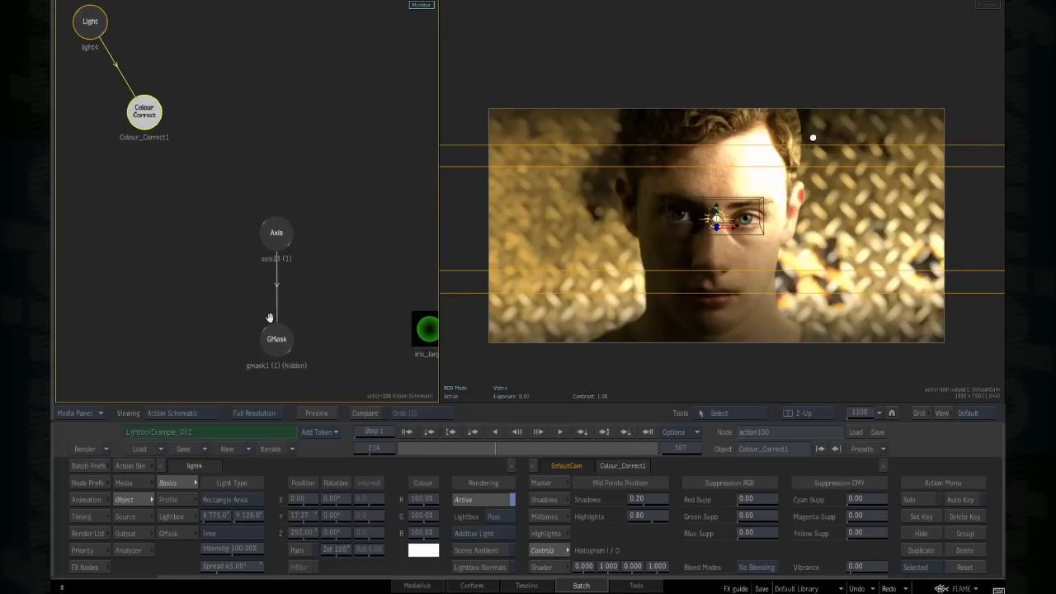
mouse_move(346, 297)
left_mouse_down()
mouse_move(314, 313)
mouse_move(335, 311)
left_mouse_up()
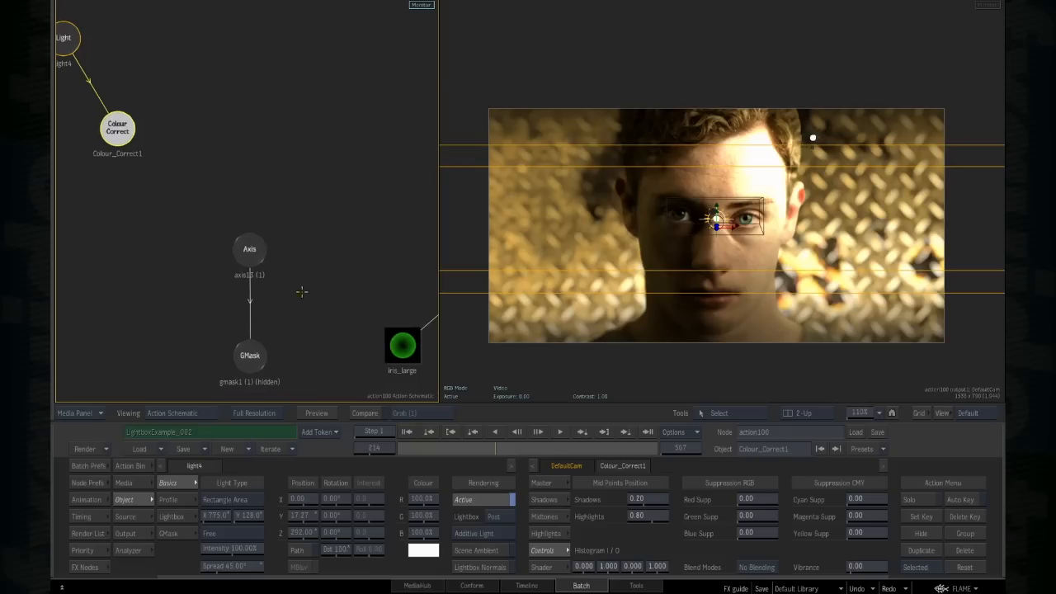
left_click_drag(335, 285, 333, 259)
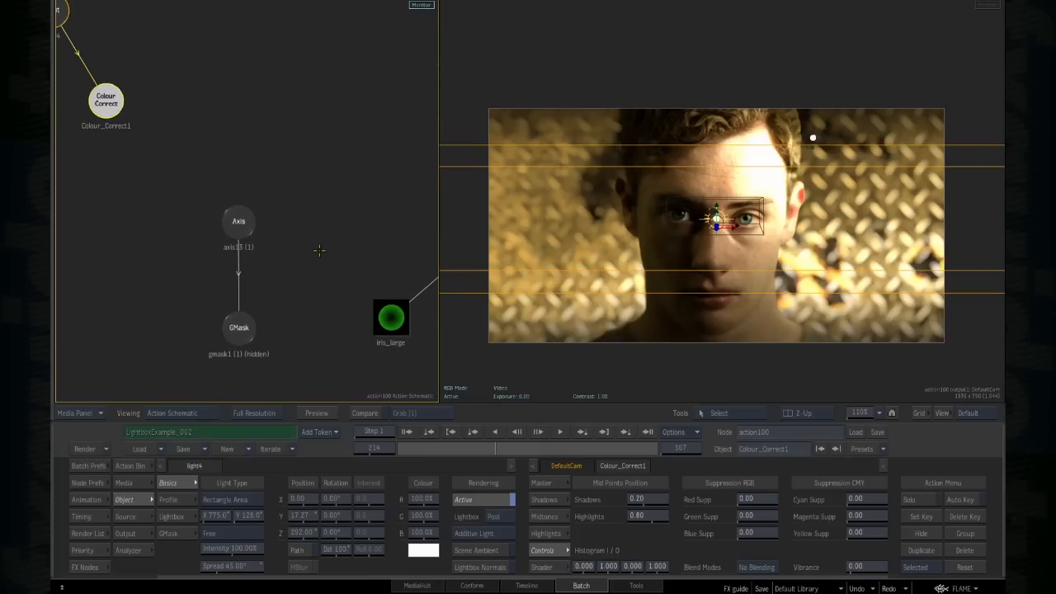
left_click(239, 333)
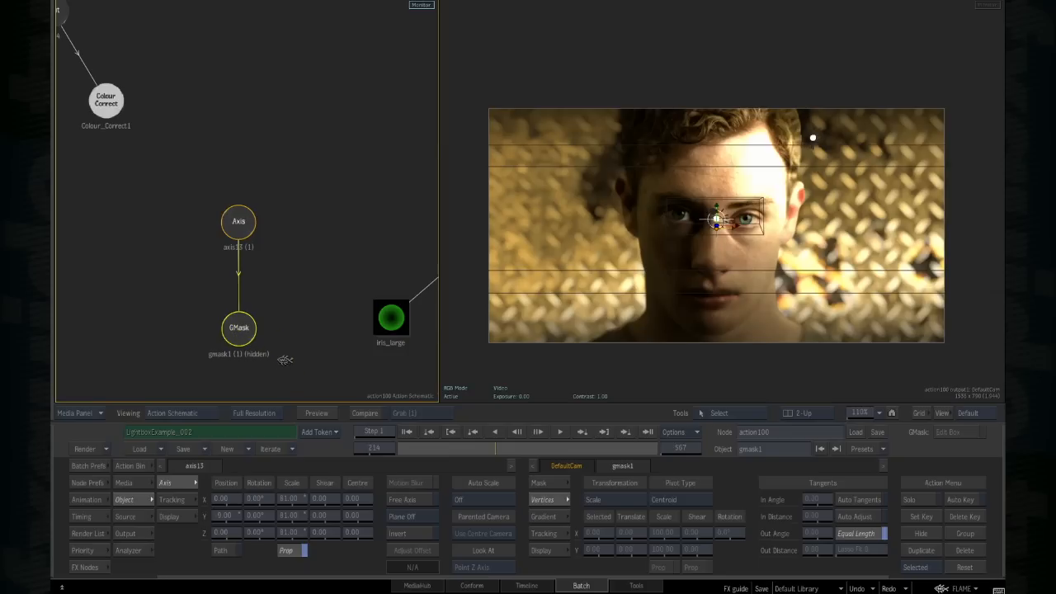
key("shift+h")
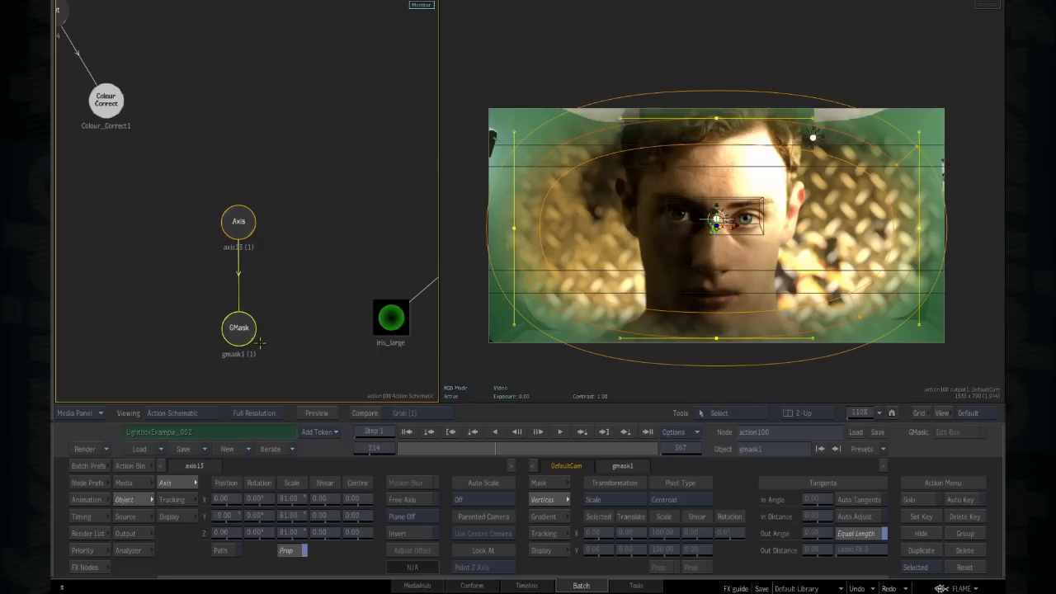
Step: Add a Basic Colour Lightbox with its own light beside the gmask1 branch and space the two nodes apart
left_click(224, 367)
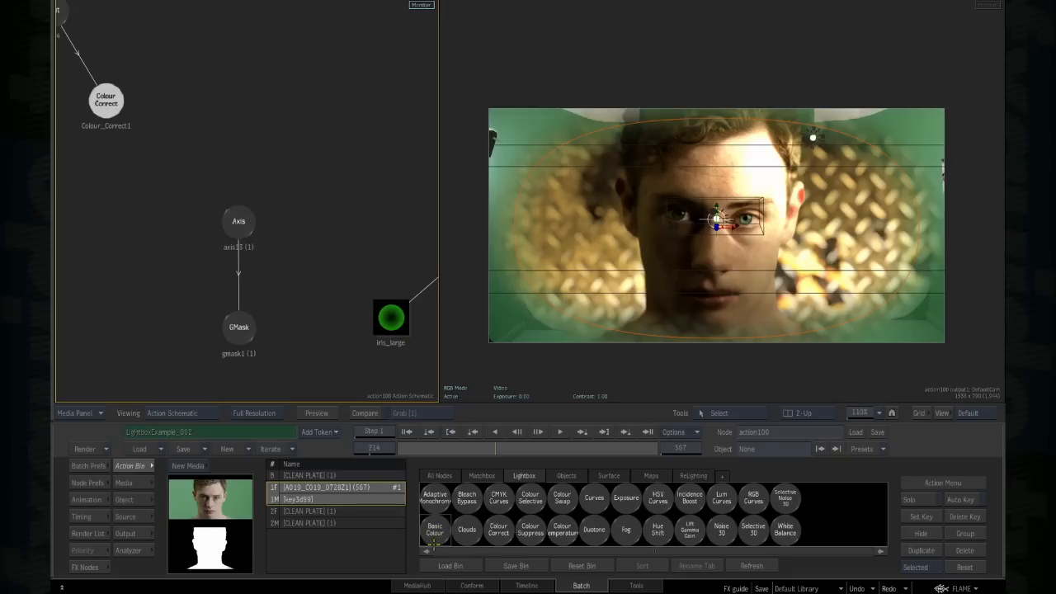
left_click_drag(435, 536, 330, 226)
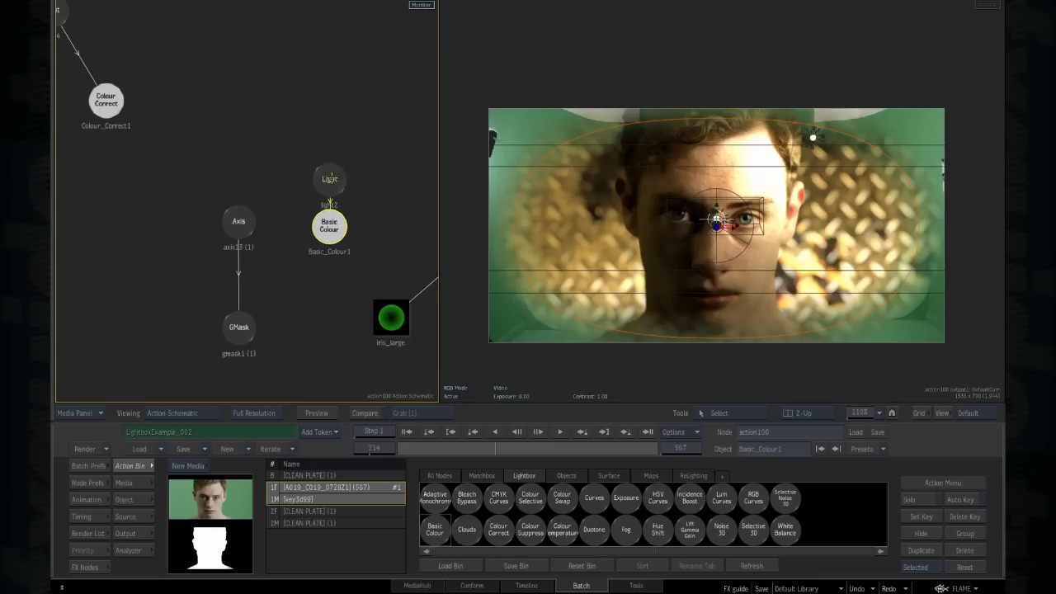
left_click_drag(330, 178, 321, 166)
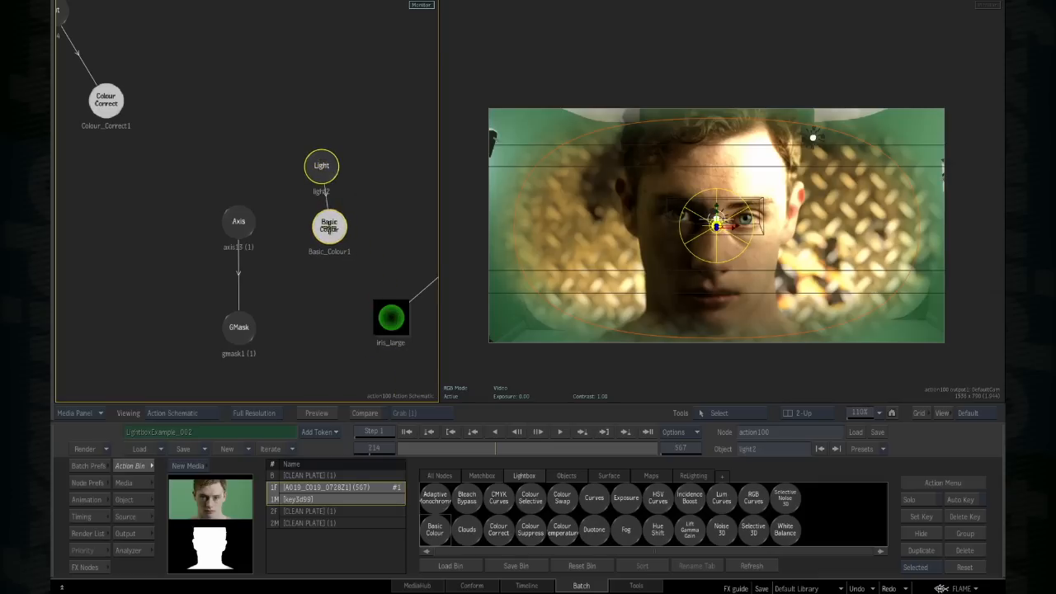
left_click_drag(329, 227, 331, 256)
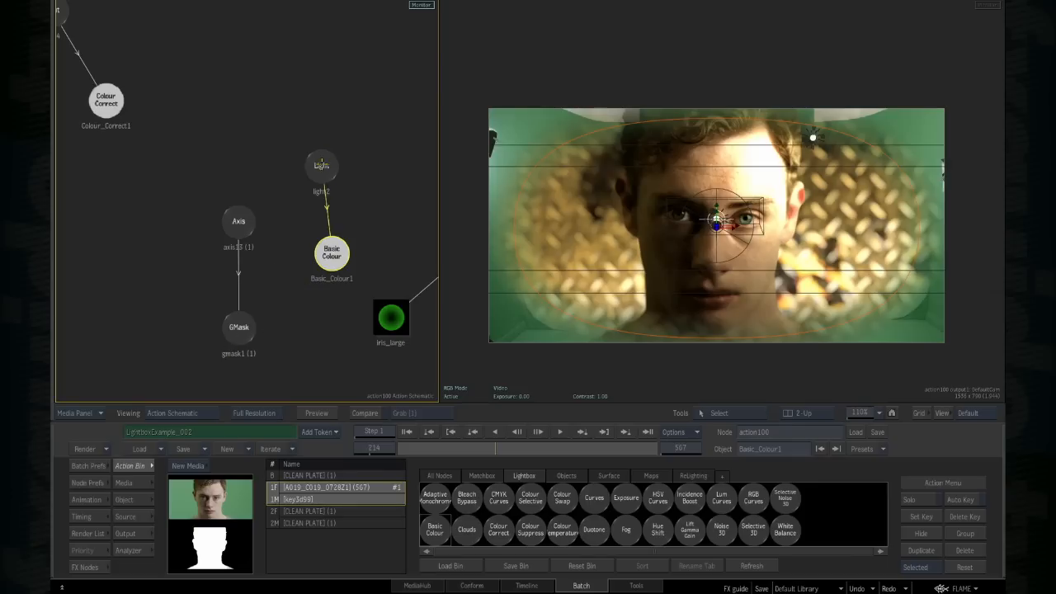
left_click_drag(321, 165, 317, 172)
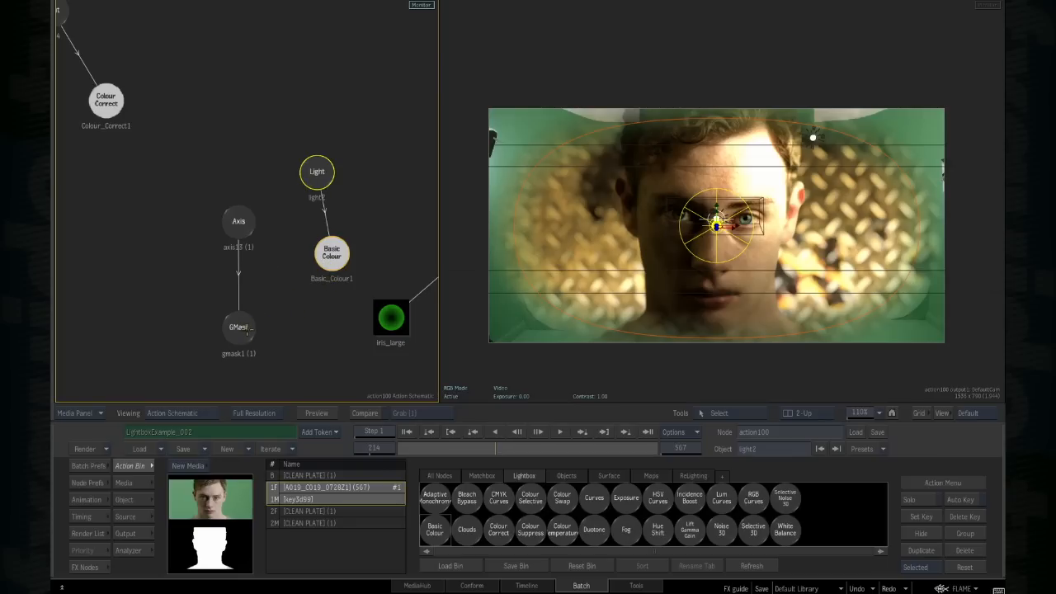
Step: Connect gmask1 to light2 with a GMask link and set the light's Spread to 180°
key("shift+g")
left_click_drag(244, 327, 276, 276)
left_click_drag(301, 197, 316, 171)
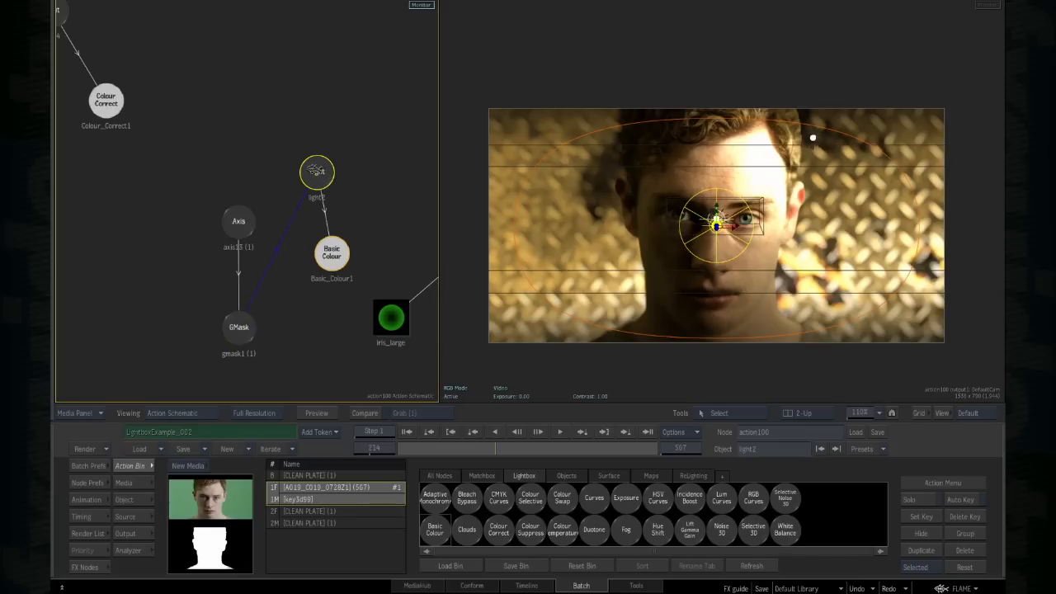
double_click(322, 173)
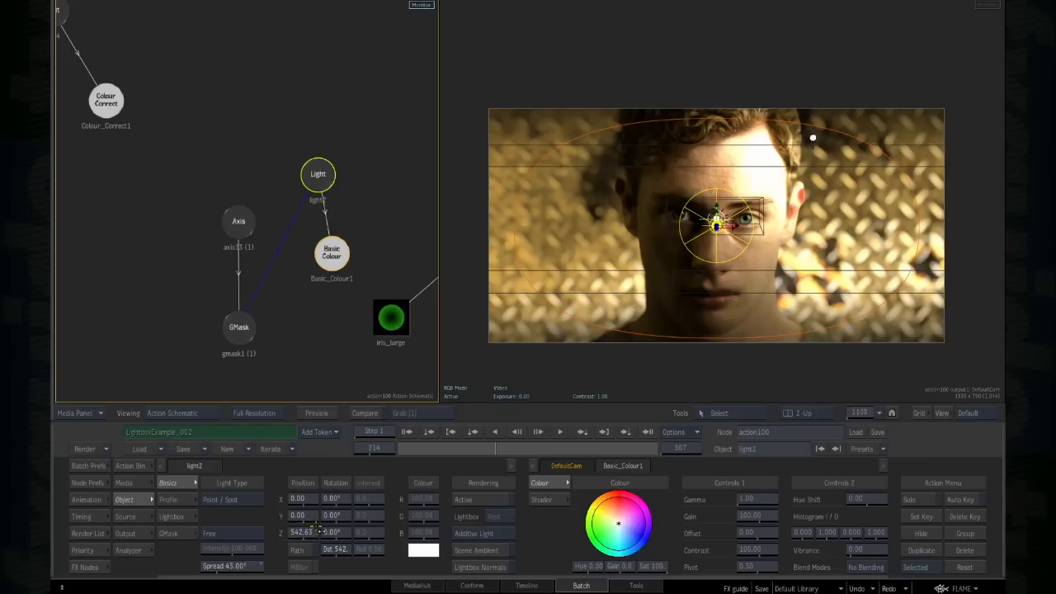
left_click(248, 566)
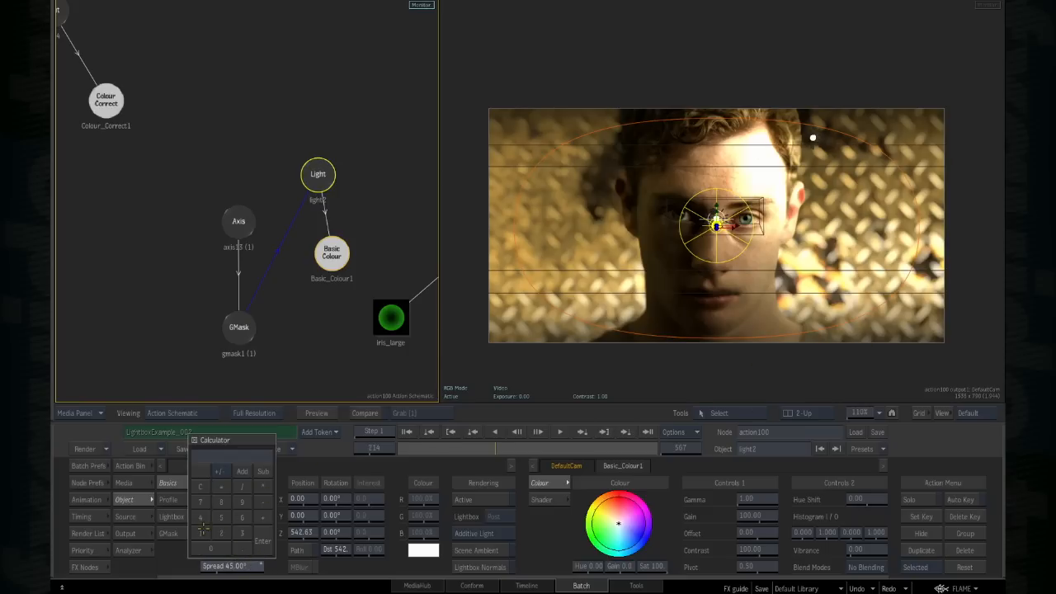
left_click_drag(253, 569, 245, 575)
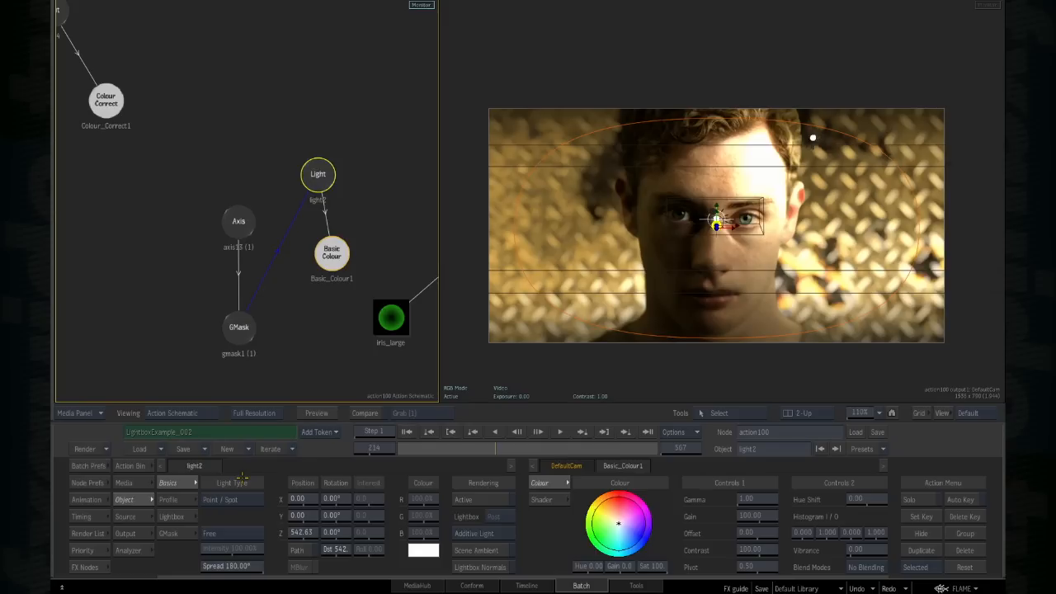
Step: Set axis13's Y position to 0 and move the light2 and Basic_Colour1 nodes further apart in the schematic
left_click(231, 220)
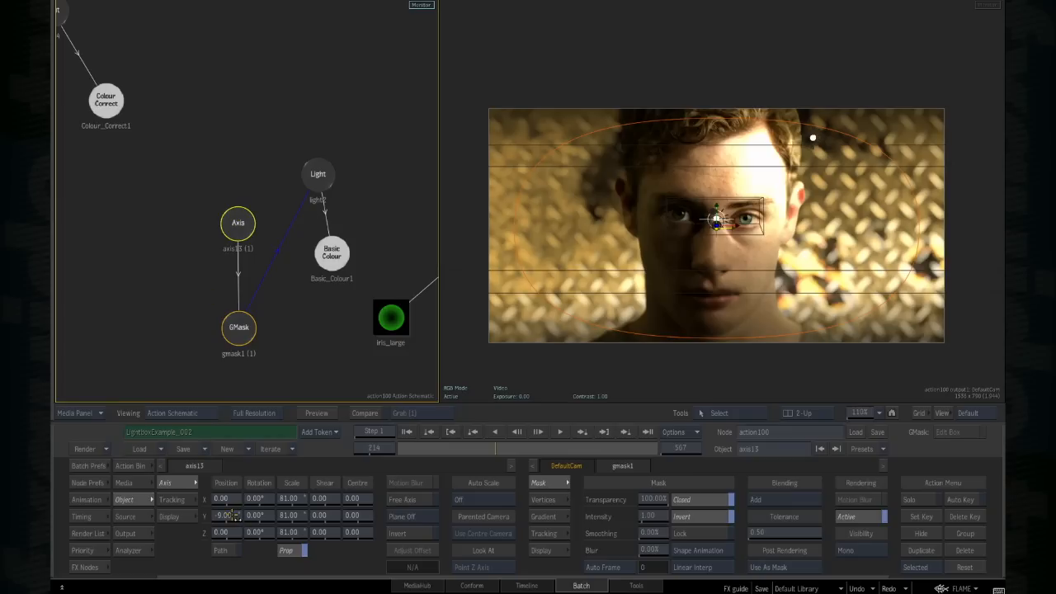
left_click_drag(233, 516, 241, 518)
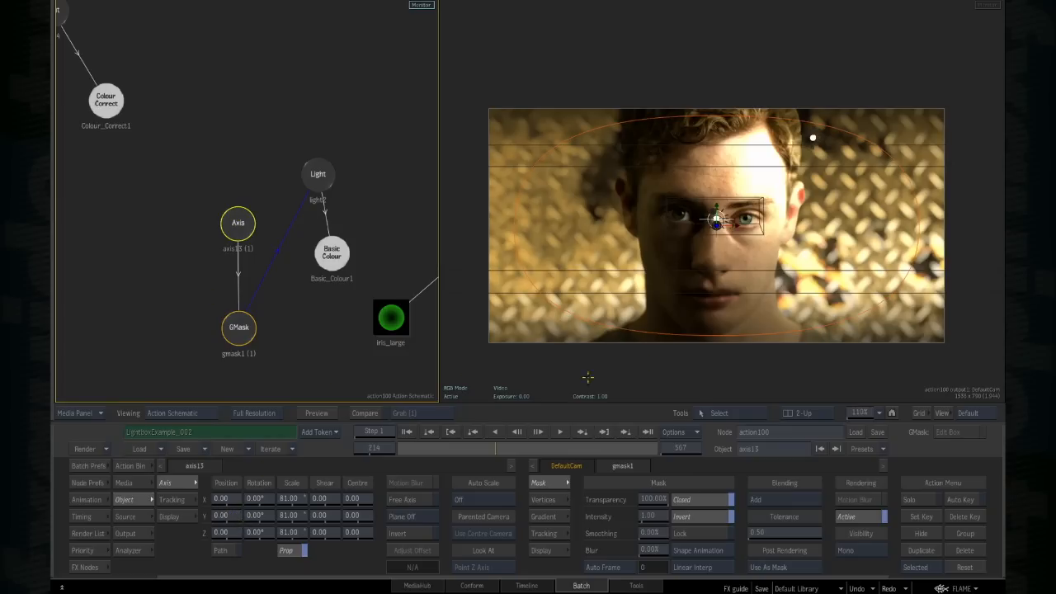
left_click(317, 173)
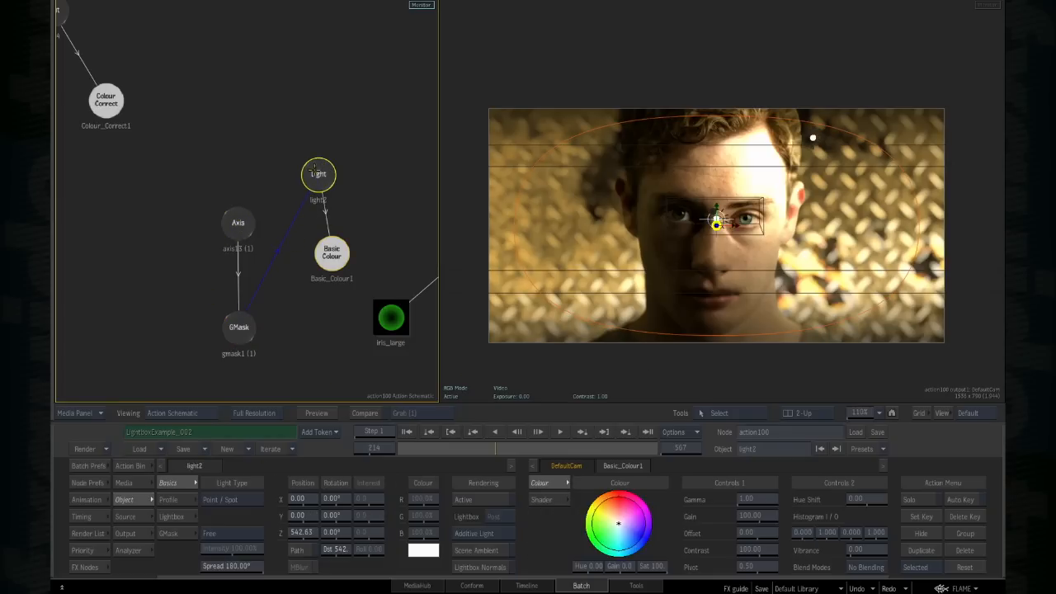
left_click_drag(319, 171, 322, 169)
left_click(331, 251)
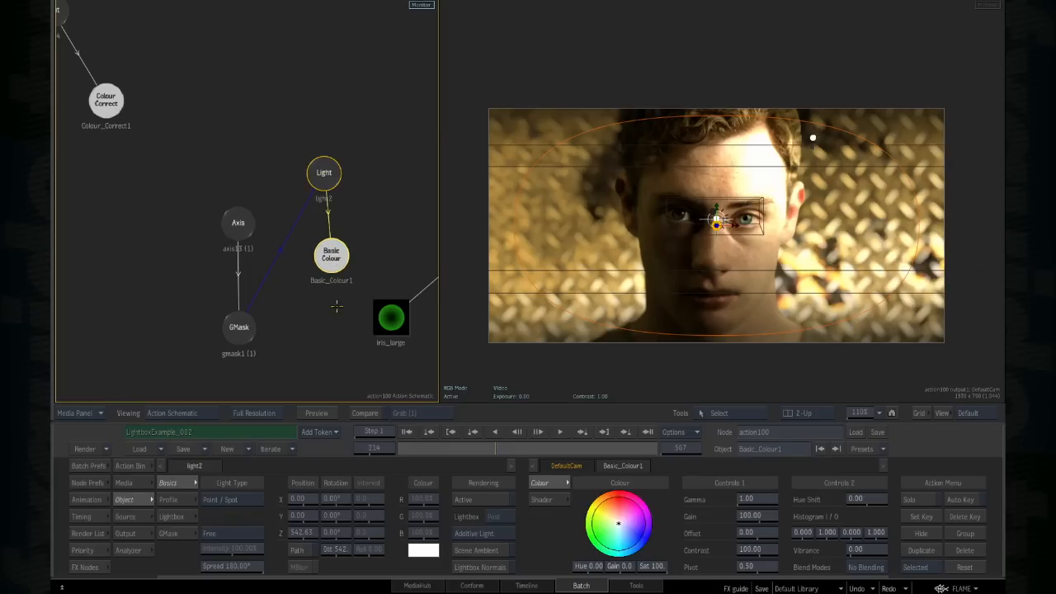
left_click_drag(331, 252, 331, 274)
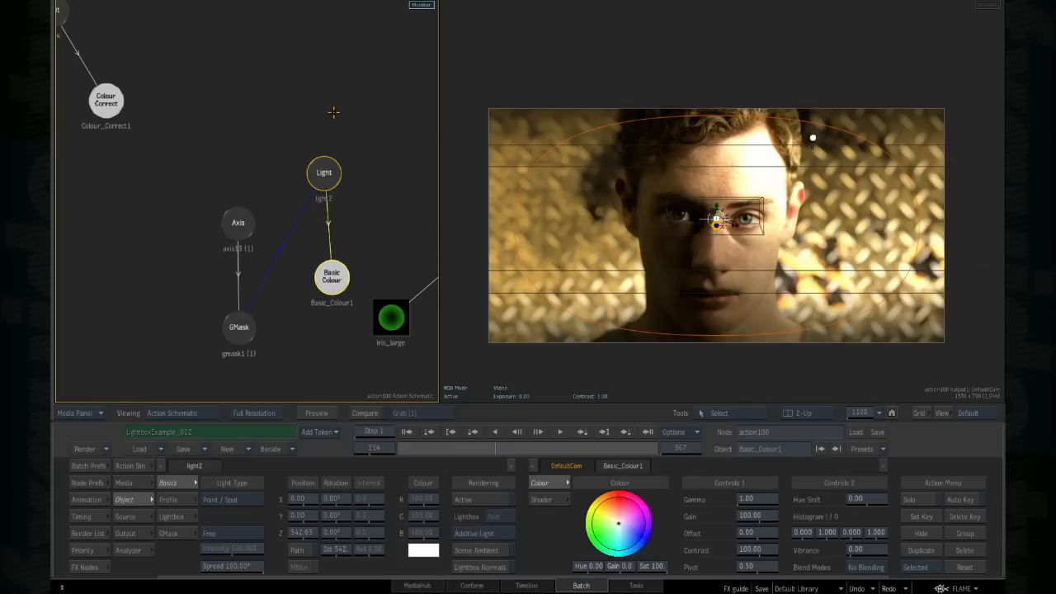
Step: Set the Basic_Colour1 Lightbox's Offset to -0.15 to darken the area outside the oval mask
left_click(238, 327)
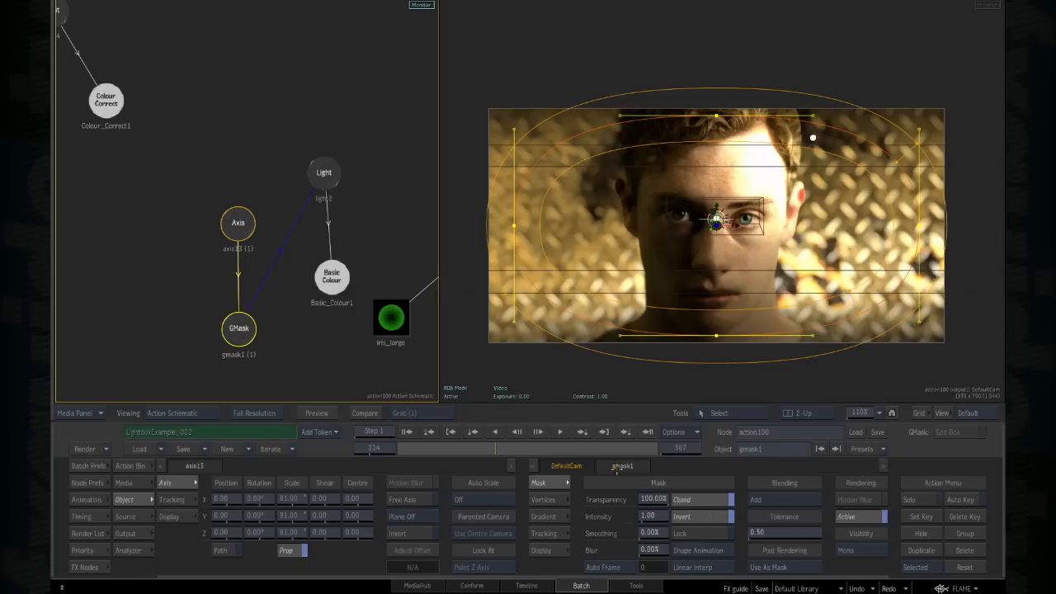
left_click(331, 279)
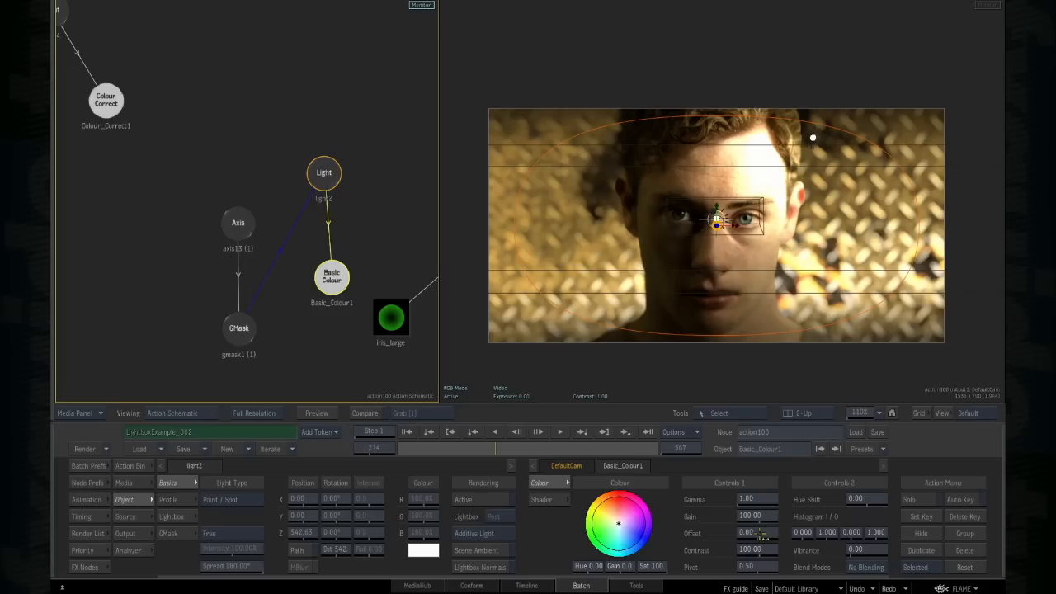
left_click_drag(771, 533, 722, 532)
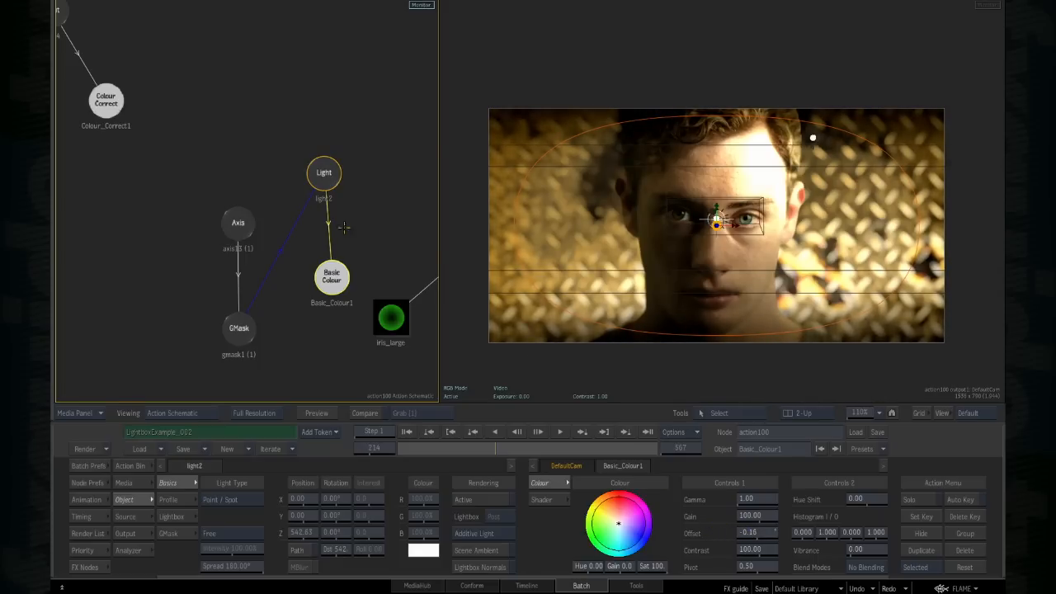
Step: Set axis13's Y position to -57 to lower the oval mask, and nudge the axis13, light2 and Basic_Colour1 nodes apart in the schematic
left_click(243, 219)
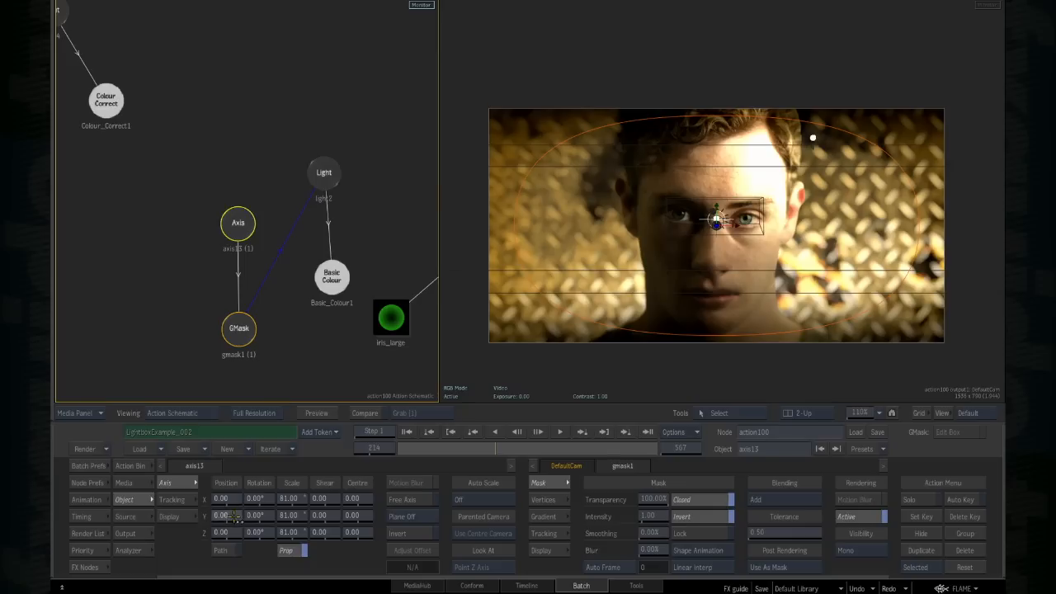
left_click_drag(235, 516, 259, 525)
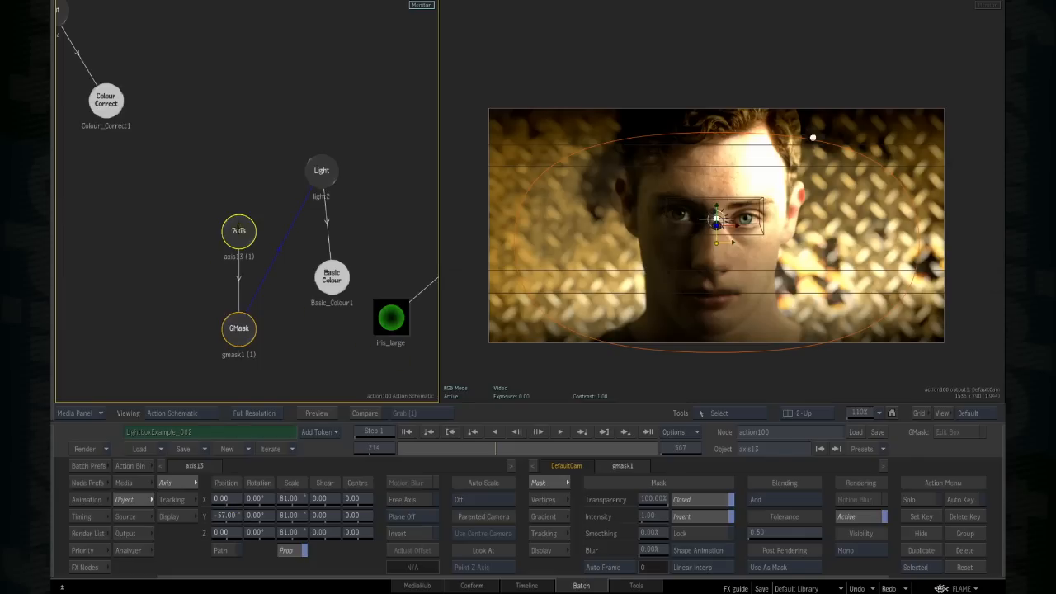
left_click_drag(238, 230, 234, 226)
left_click_drag(332, 278, 330, 290)
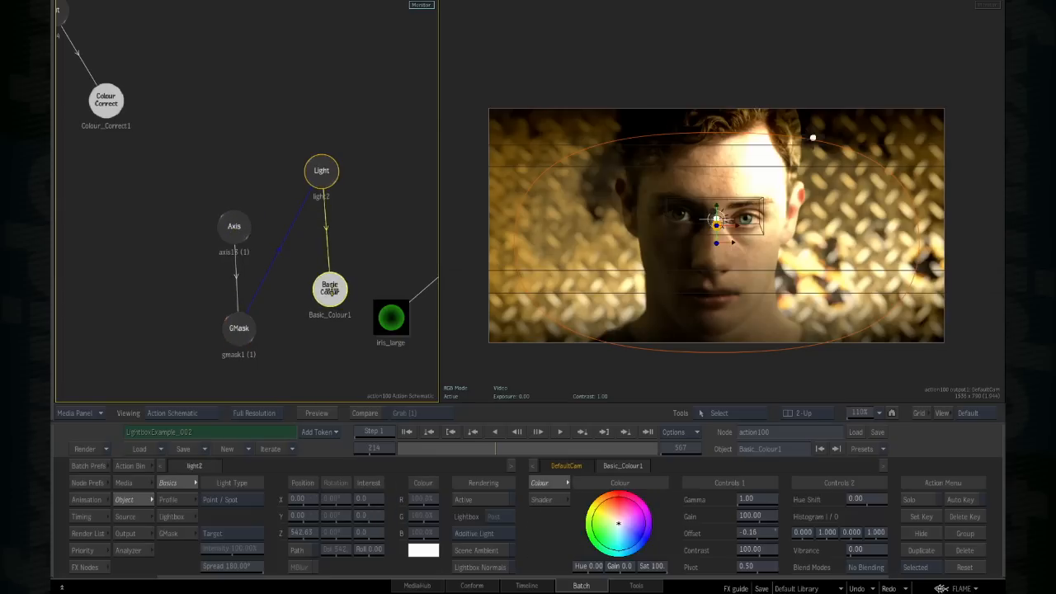
left_click_drag(326, 169, 330, 171)
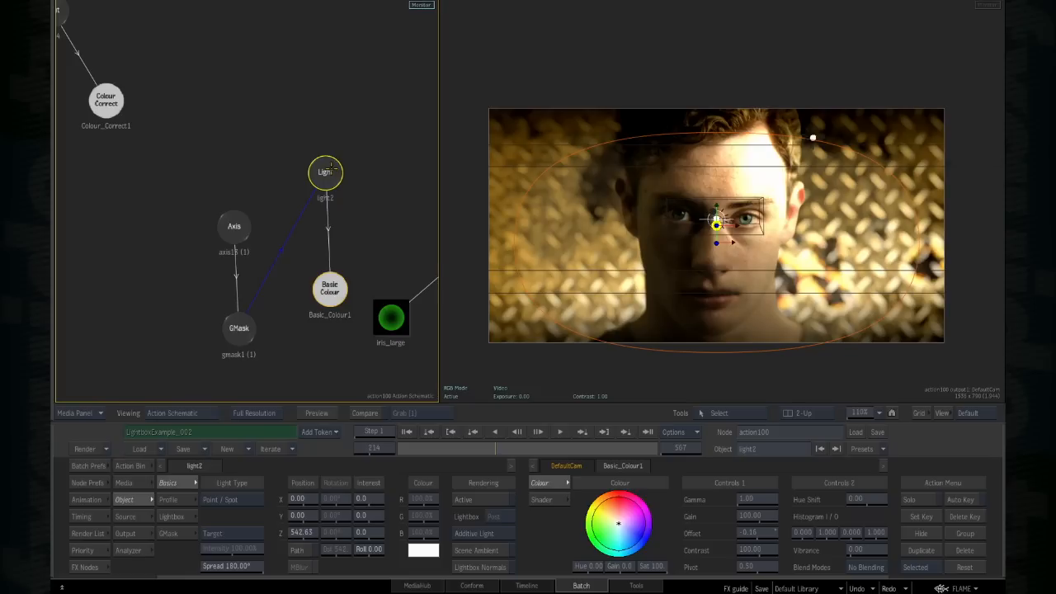
mouse_move(360, 203)
left_mouse_down()
mouse_move(354, 176)
mouse_move(361, 187)
left_mouse_up()
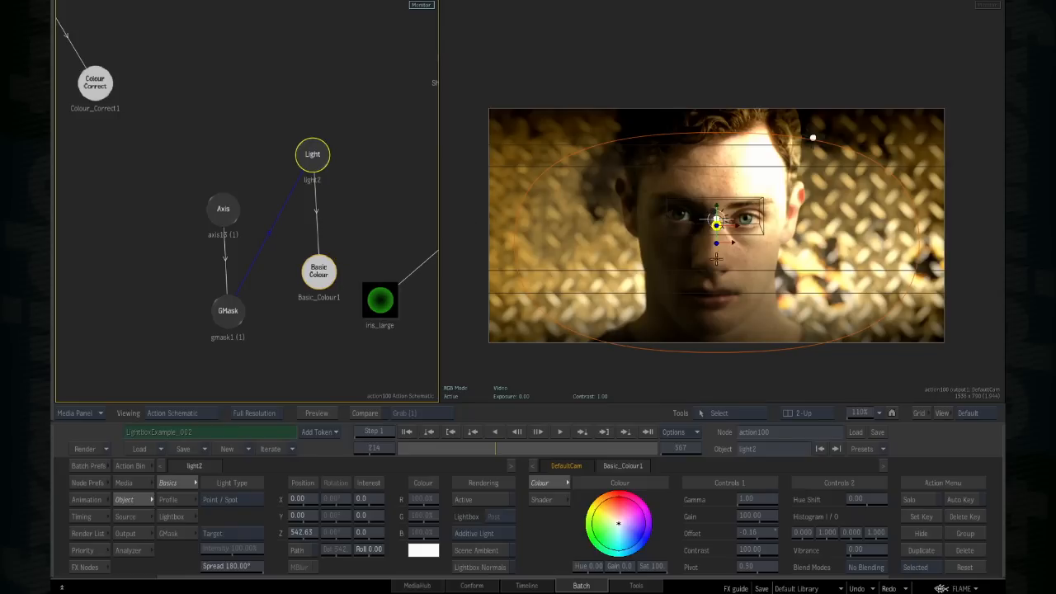
Step: Adjust gmask1's soft-edge gradient at the lower-right part of the oval mask
left_click(876, 163)
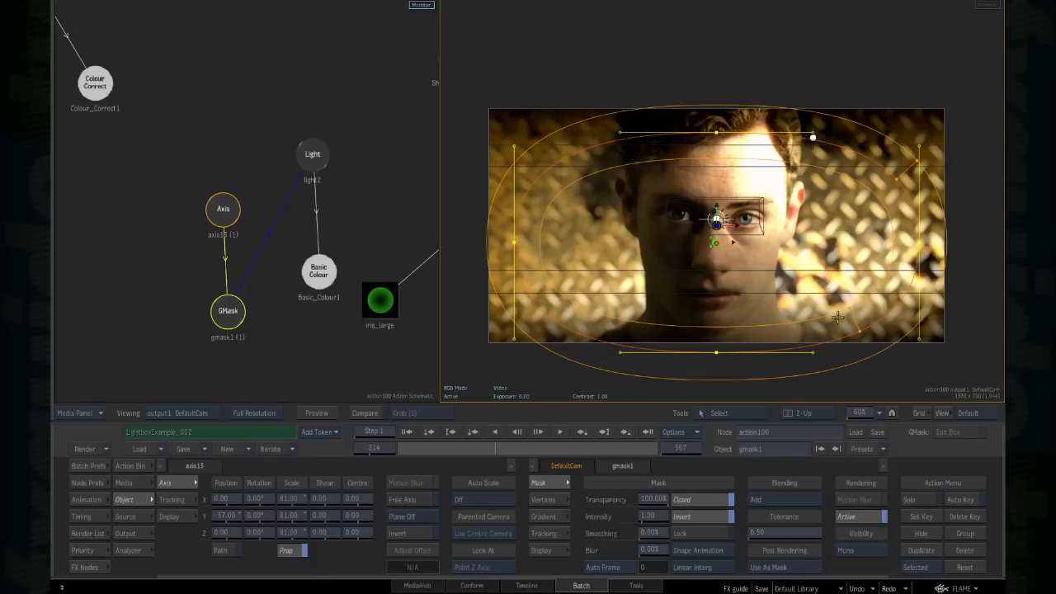
mouse_move(849, 308)
left_mouse_down()
mouse_move(839, 285)
mouse_move(824, 288)
mouse_move(839, 322)
left_mouse_up()
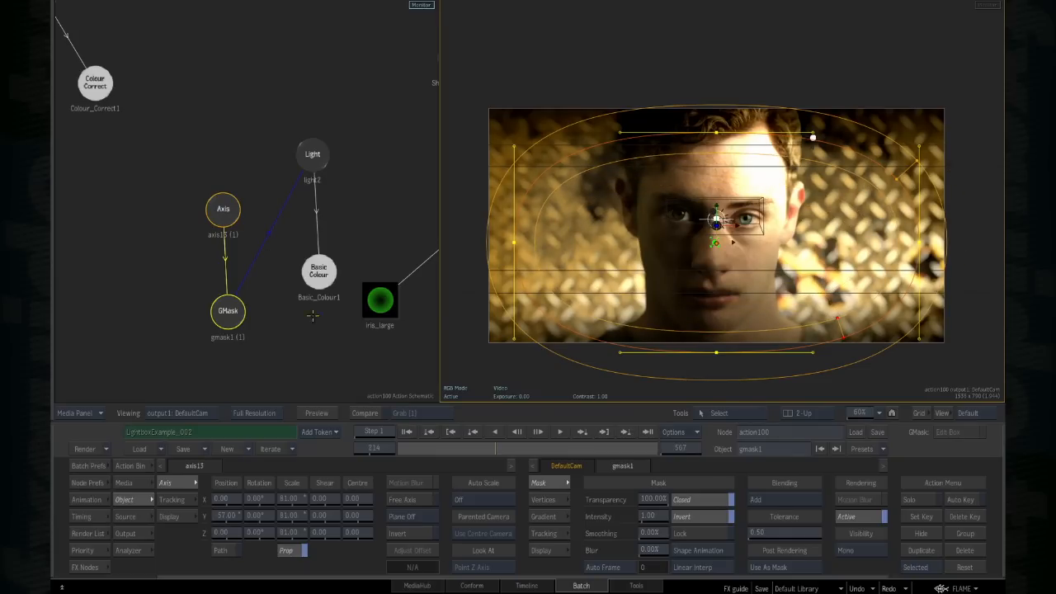
Step: Unhide the lensFlareObject attached to Shimmer_Light
left_click_drag(330, 354, 219, 354)
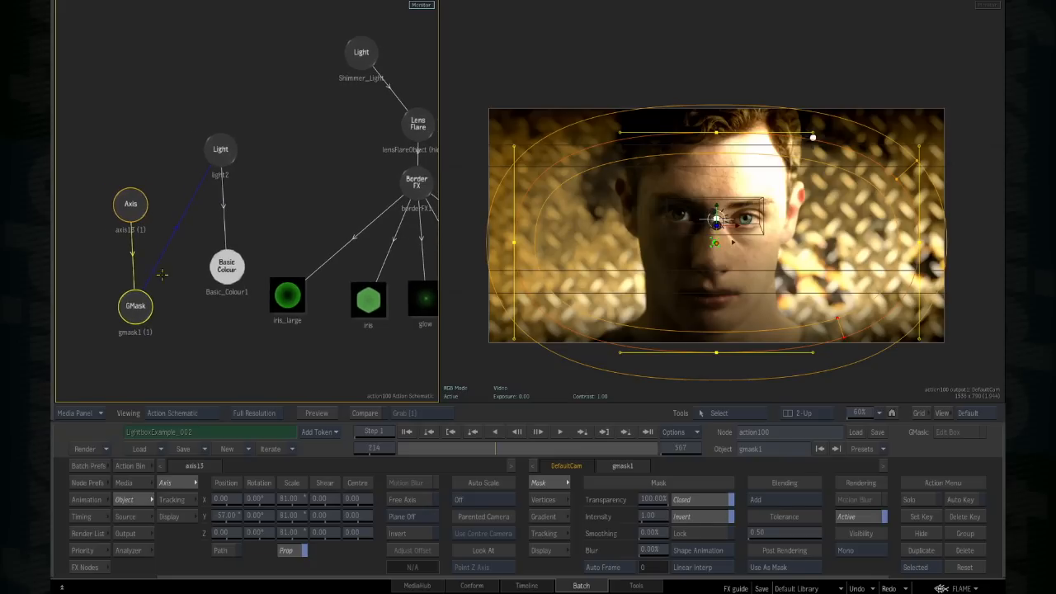
left_click_drag(306, 195, 215, 245)
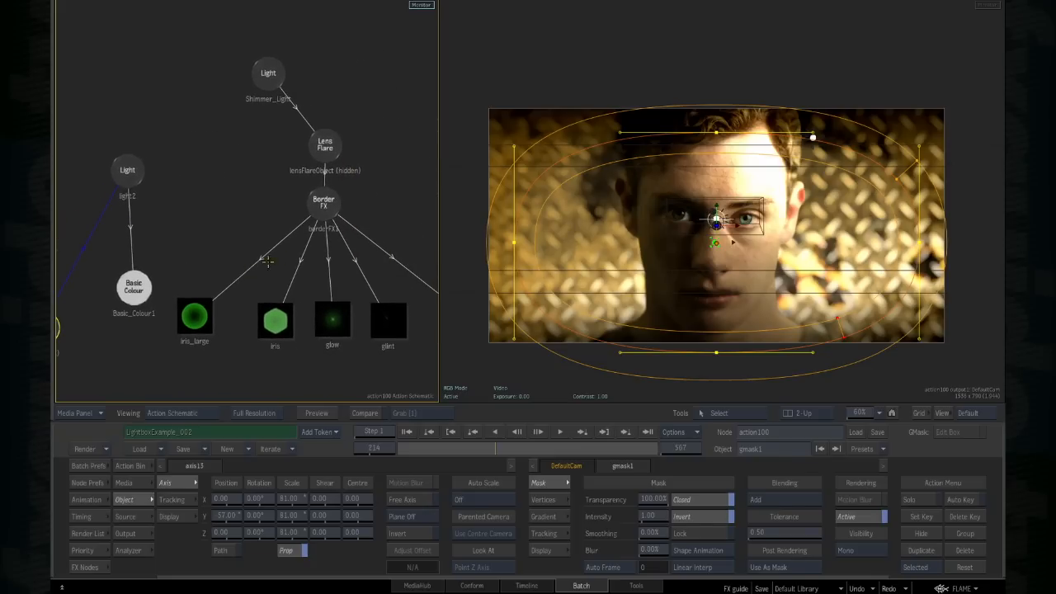
left_click_drag(299, 380, 304, 348)
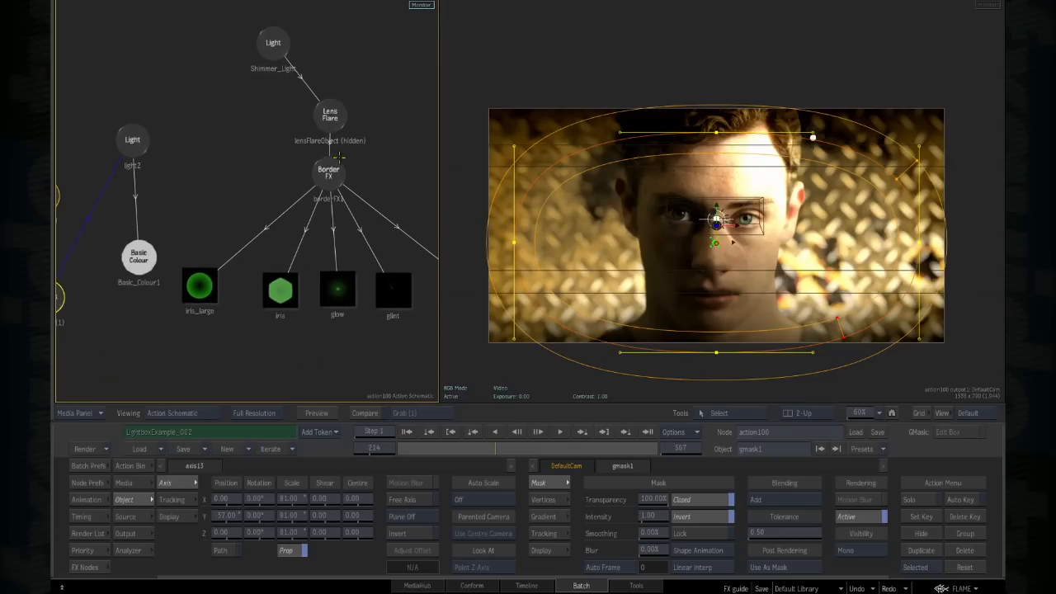
left_click(282, 46)
left_click(332, 115, "shift")
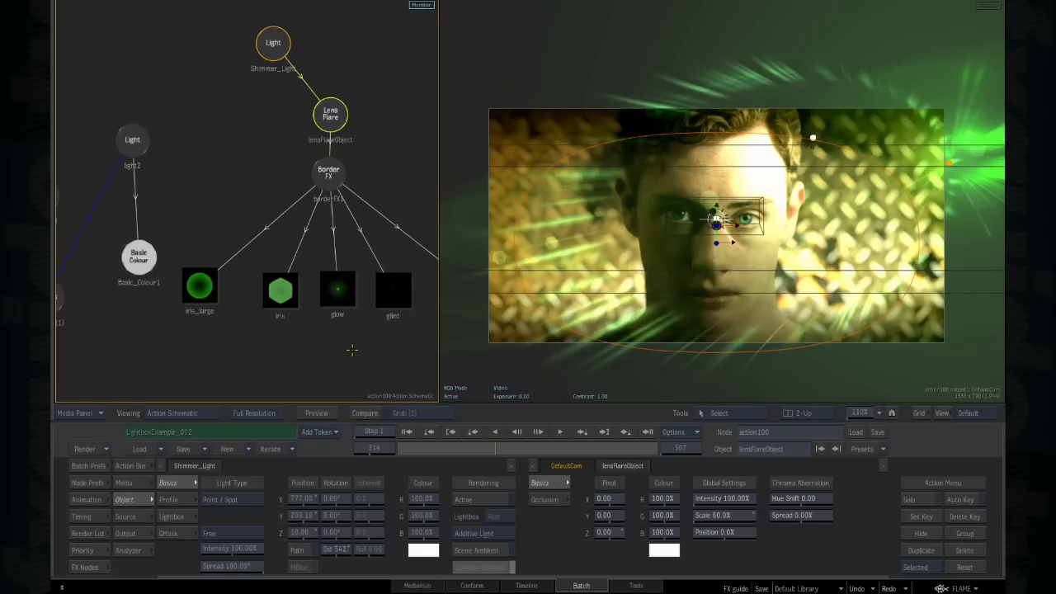
Step: Add a Colour Tone Matchbox below the lens flare and connect iris_large, iris, glow, glint and ring to it
left_click_drag(352, 350, 275, 324)
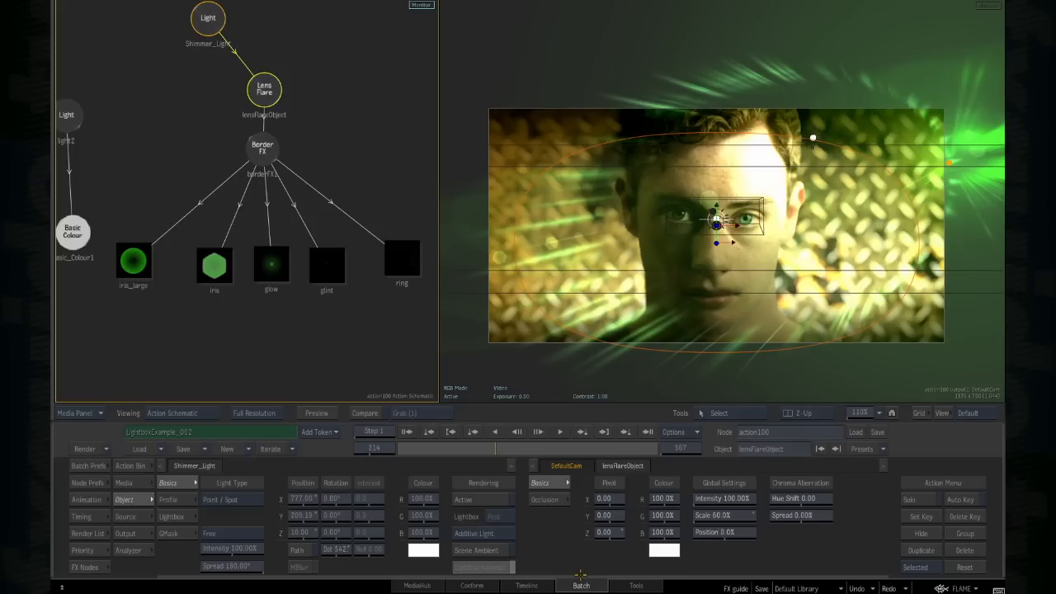
mouse_move(597, 565)
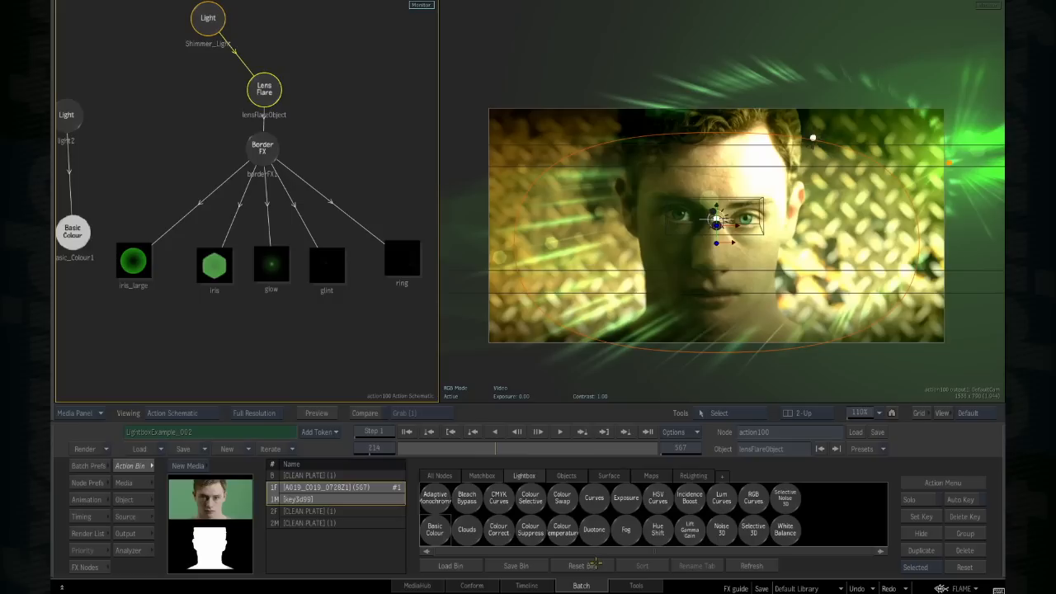
left_click(482, 476)
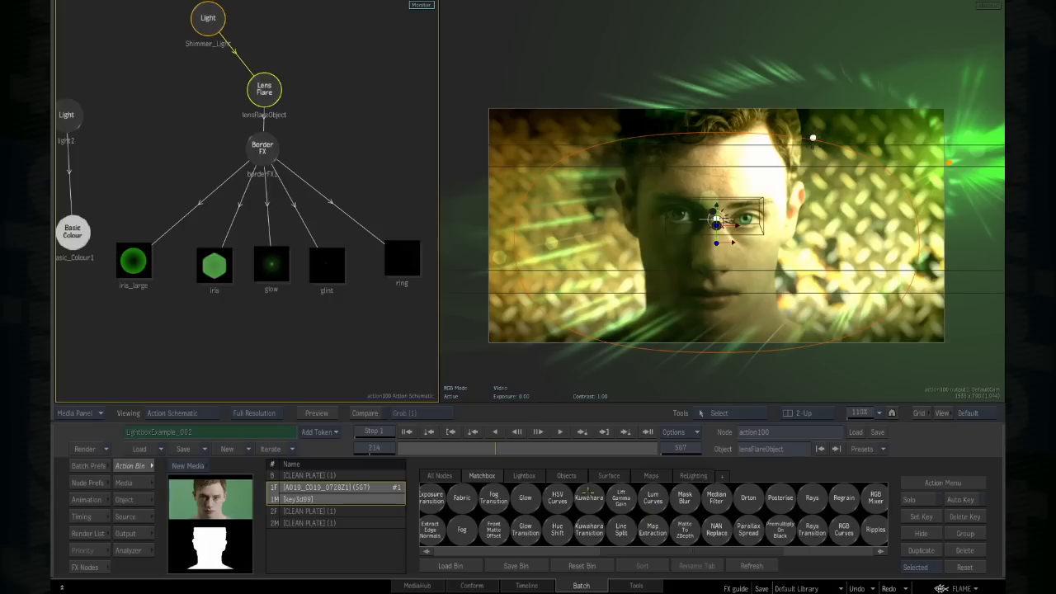
scroll(656, 530, "up", 5)
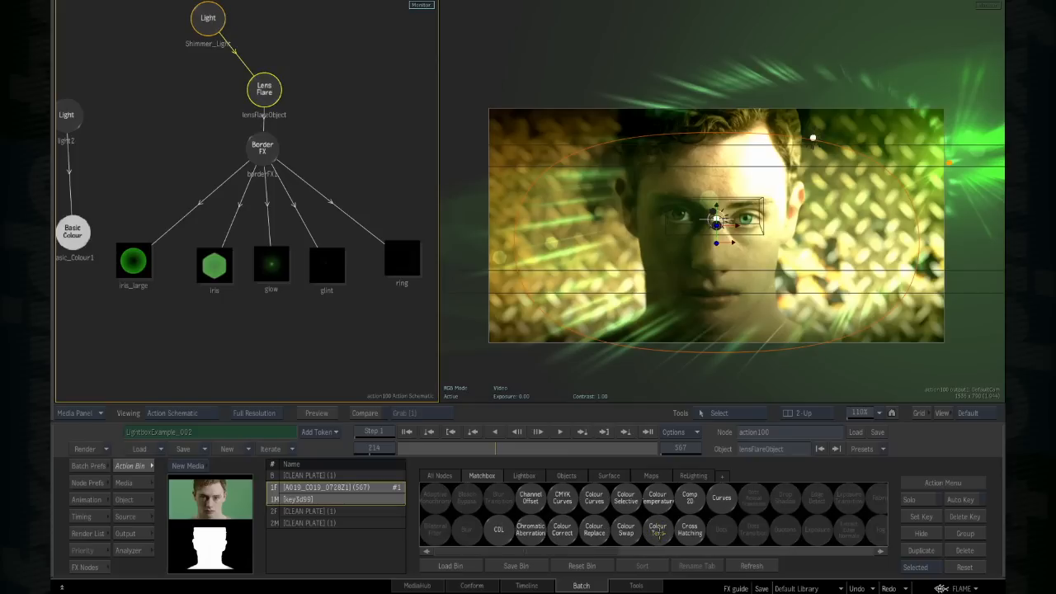
left_click_drag(657, 532, 254, 345)
left_click(128, 271)
double_click(254, 345)
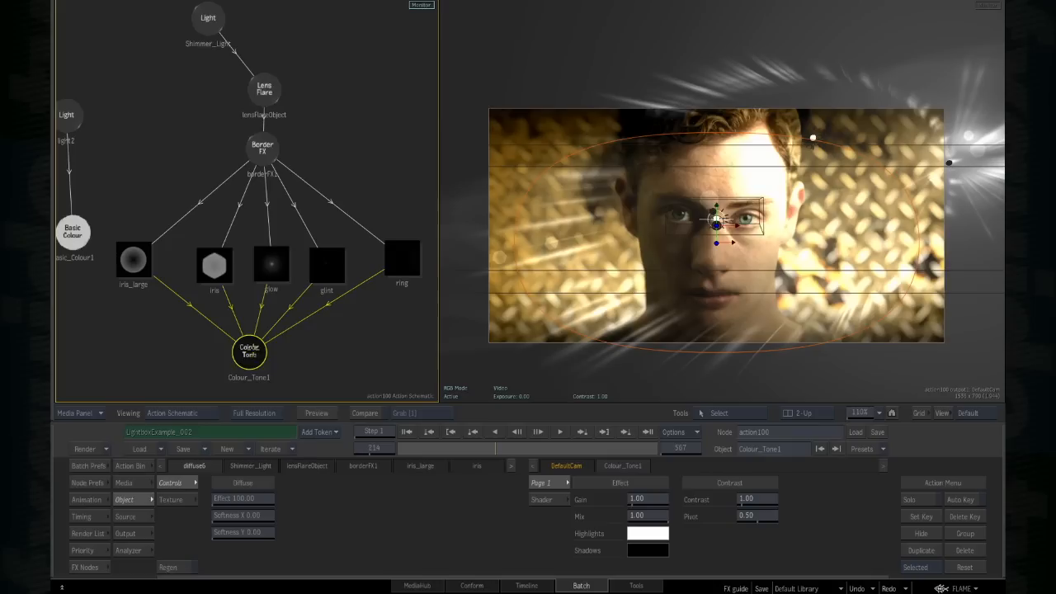
Step: Set Colour_Tone1's Highlights to a gold sampled from the backdrop, then darken that colour to a luminance of about 0.5
left_click(661, 533)
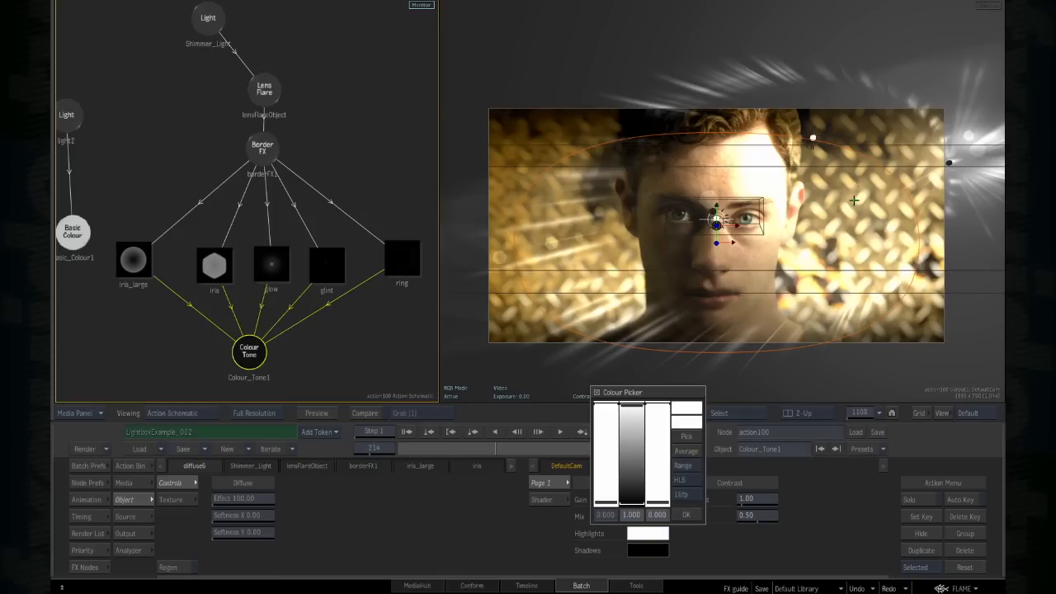
left_click(882, 242)
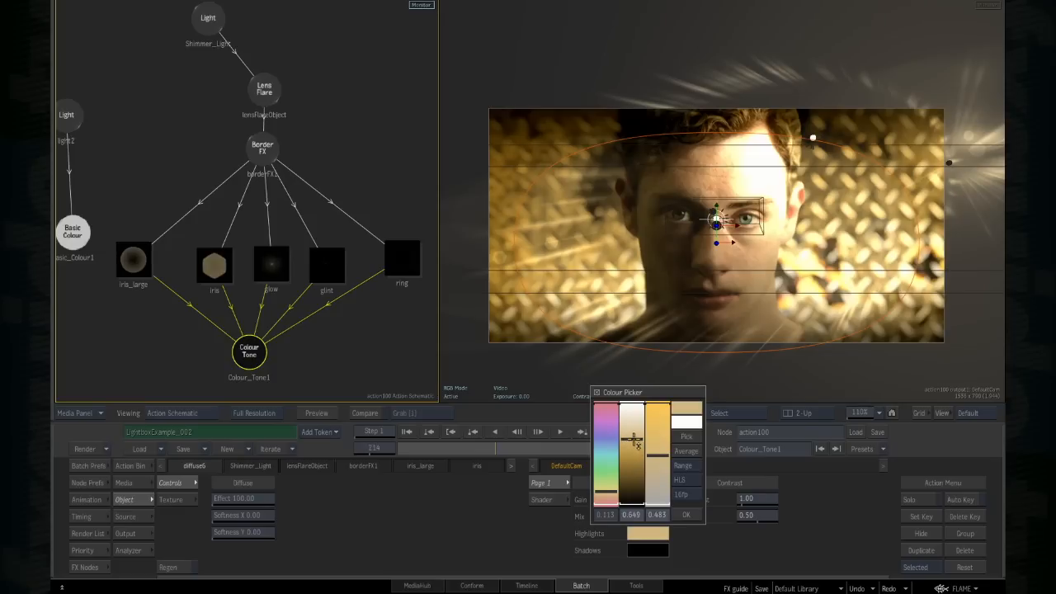
left_click(632, 445)
mouse_move(633, 445)
left_mouse_down()
mouse_move(634, 464)
mouse_move(632, 452)
left_mouse_up()
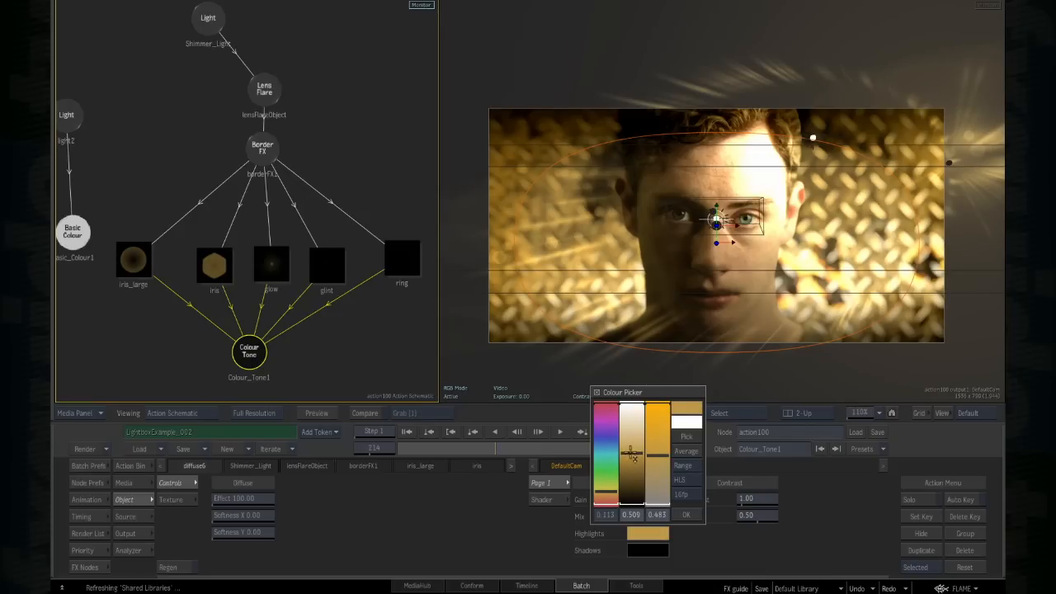
left_click(693, 407)
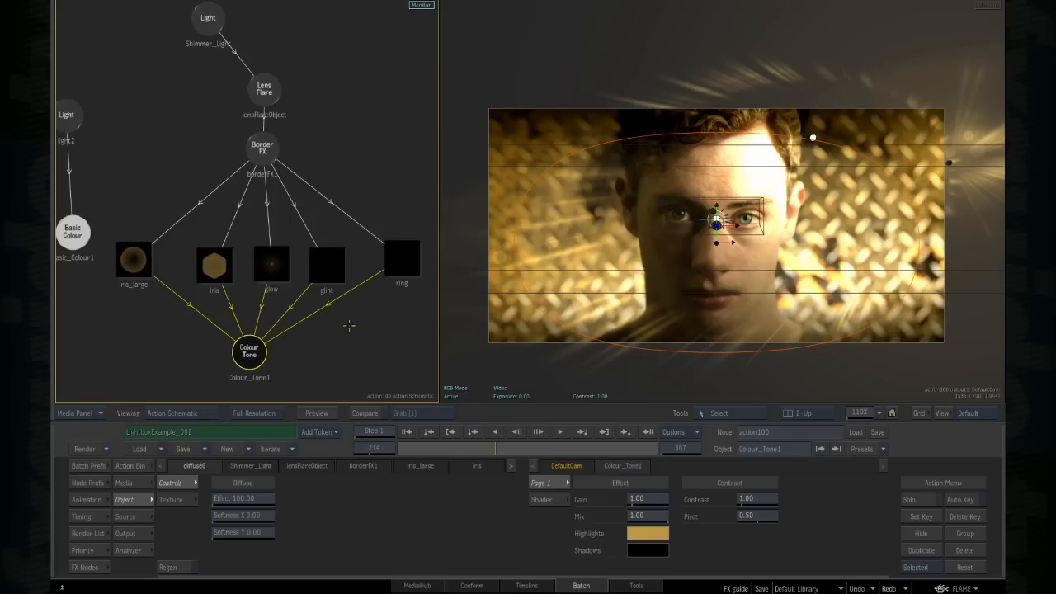
Step: Open the Priority Editor and check the entries for the lens flare textures, filtering the list to Matchboxes Only
left_click_drag(123, 353, 275, 344)
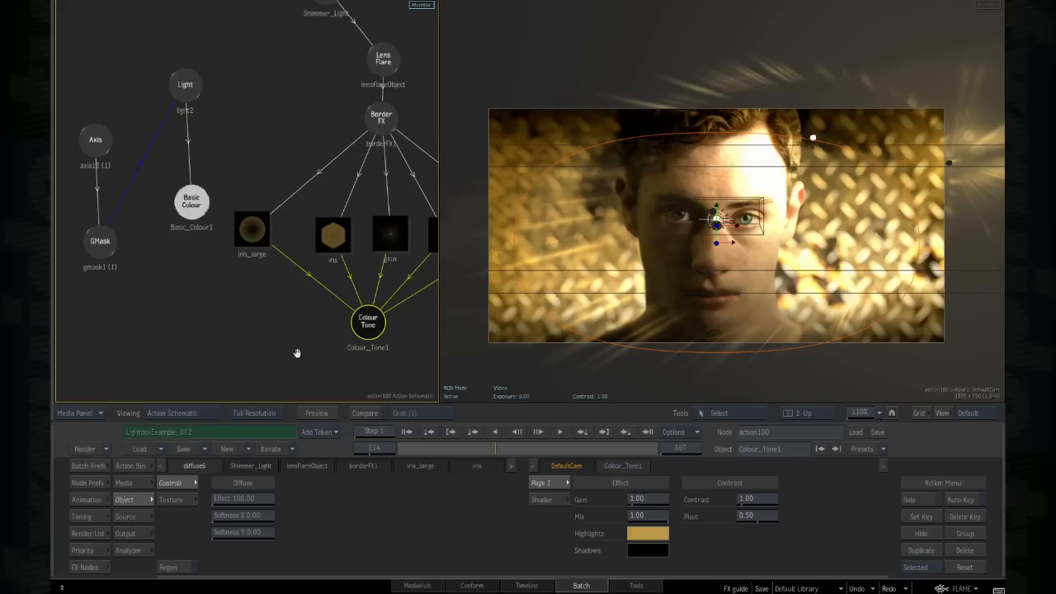
left_click_drag(297, 354, 196, 347)
left_click_drag(337, 337, 355, 349)
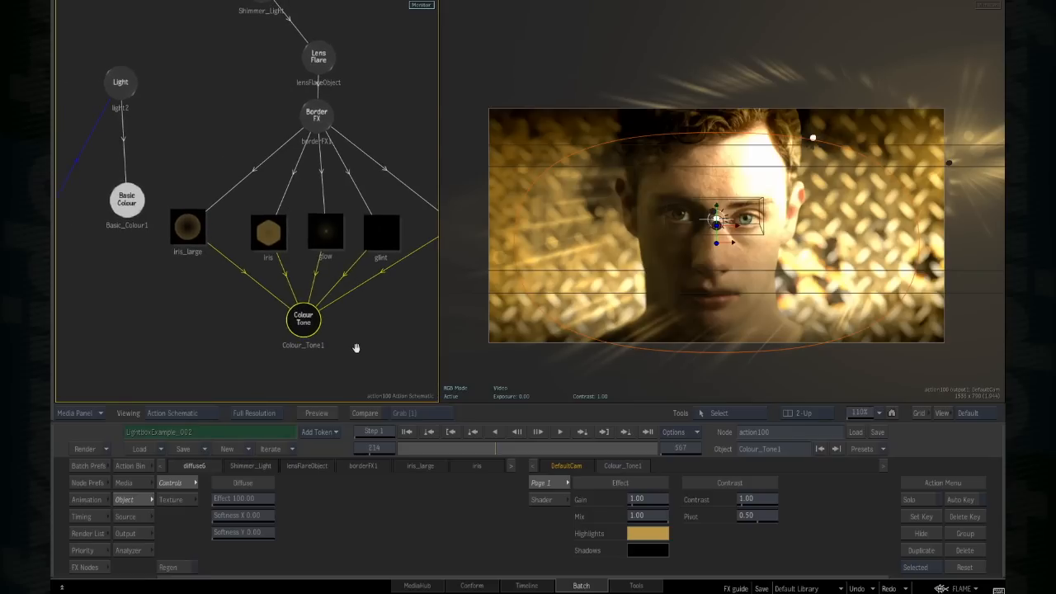
key("p")
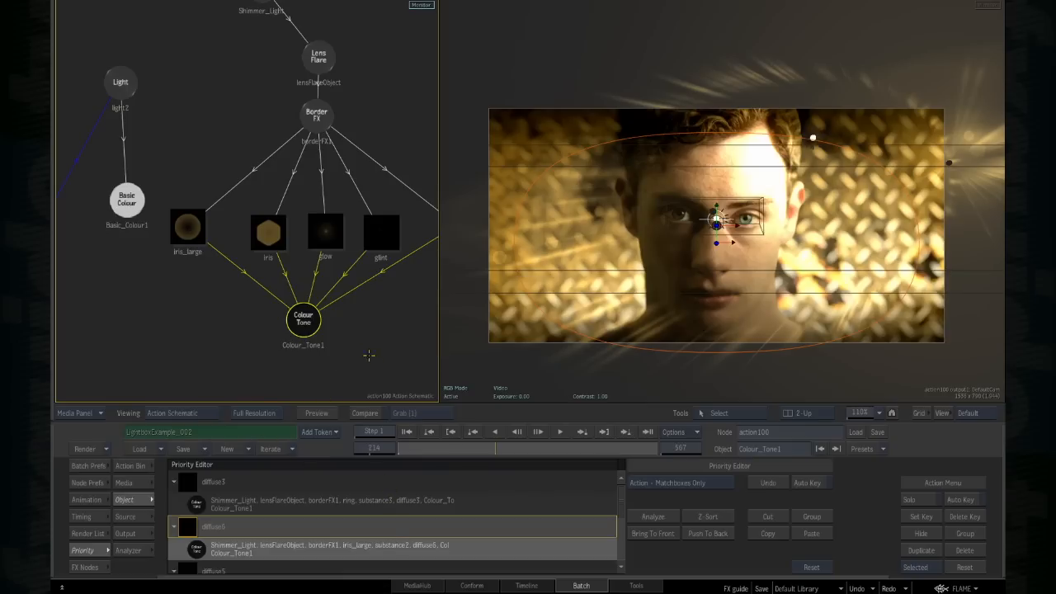
left_click(189, 229)
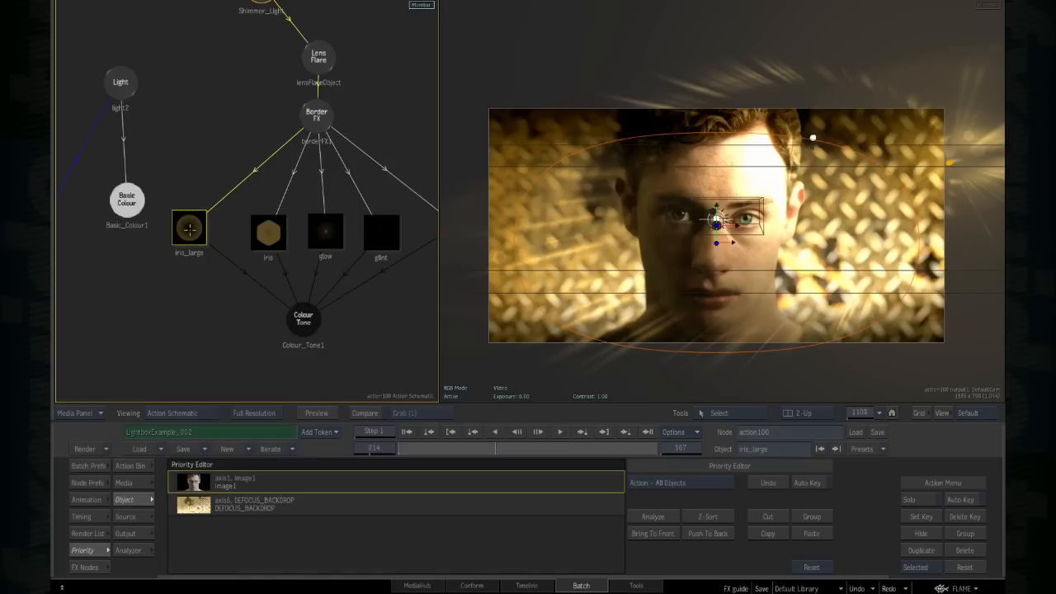
left_click(272, 231)
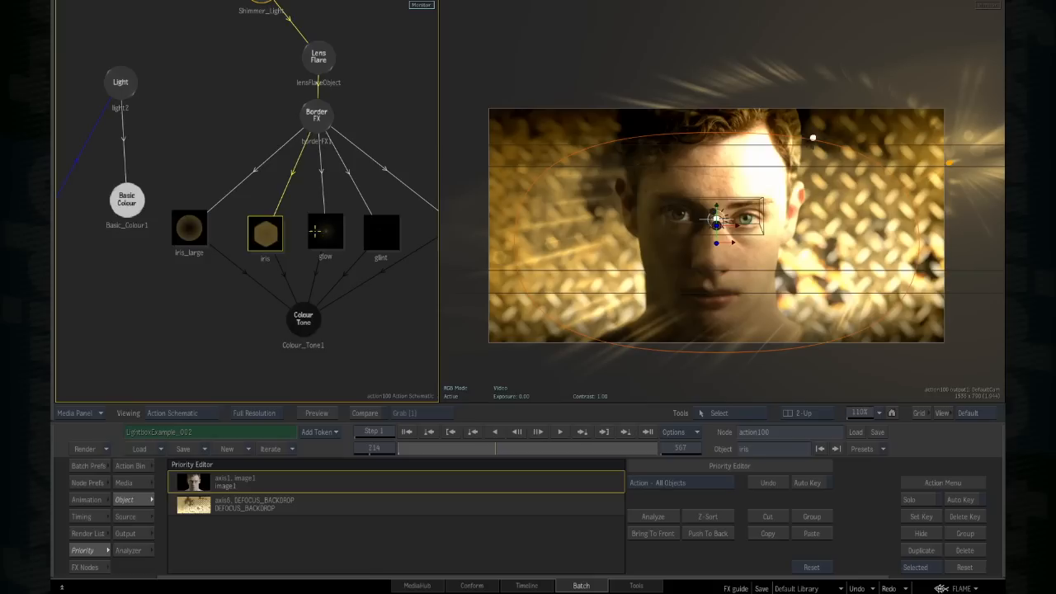
left_click(322, 231)
left_click(370, 240)
left_click(634, 482)
left_click(670, 446)
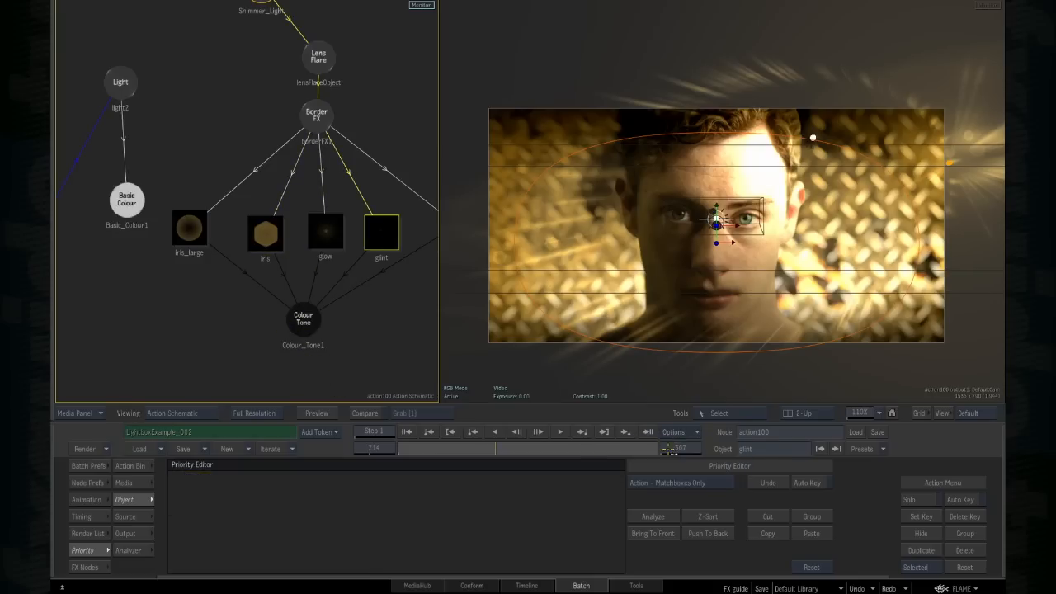
Step: Examine the Matchbox priority entries of Colour_Tone1 for each lens flare texture
left_click(269, 235)
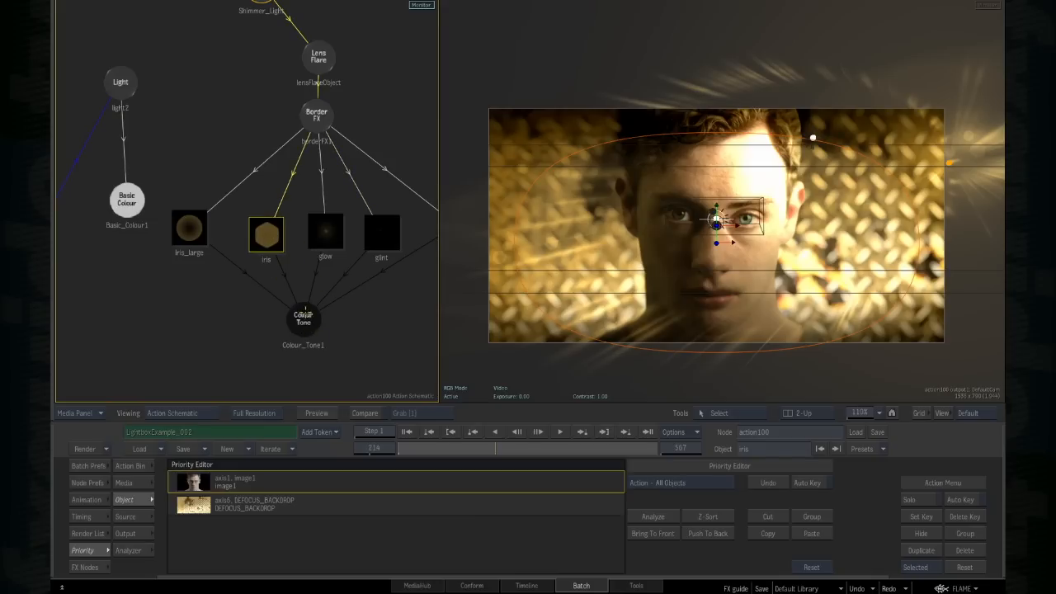
left_click(303, 317)
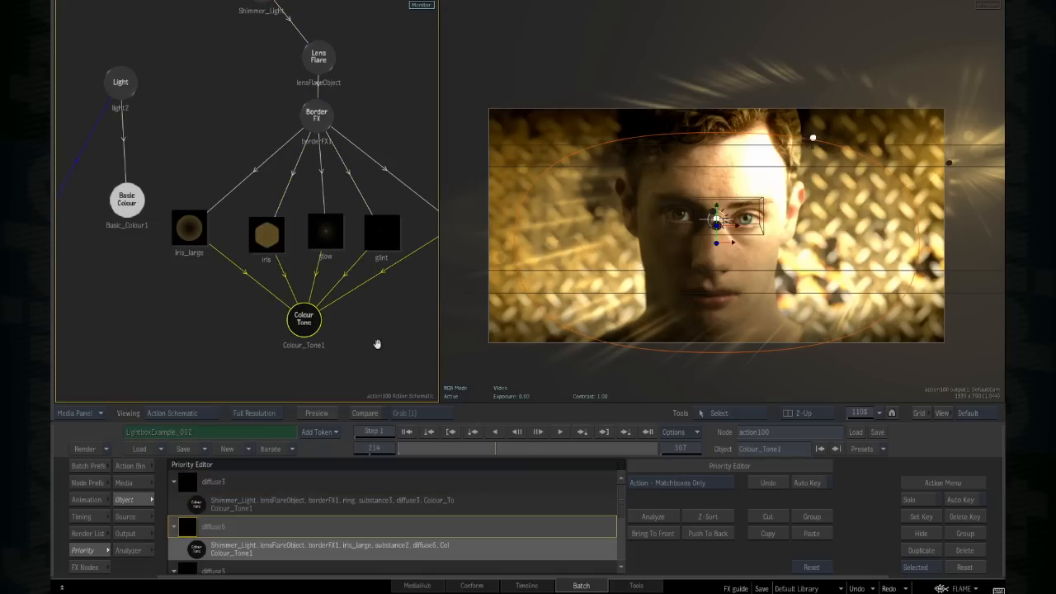
mouse_move(377, 344)
left_mouse_down()
mouse_move(354, 327)
mouse_move(358, 336)
left_mouse_up()
scroll(625, 511, "down", 2)
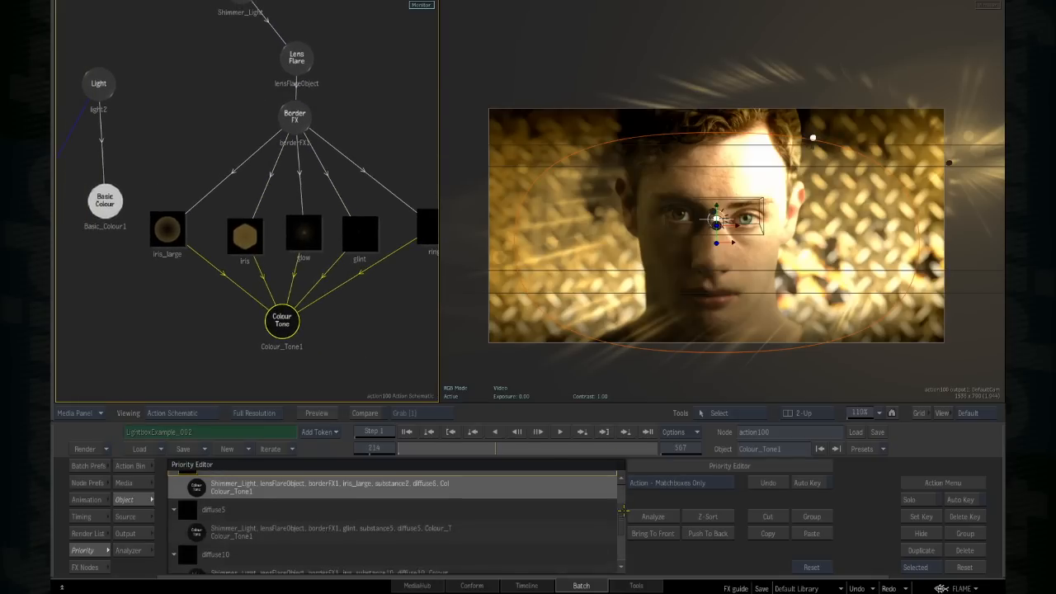
Step: Filter the Priority Editor to Lights Only and review the processing order of the lights
left_click_drag(130, 294, 177, 321)
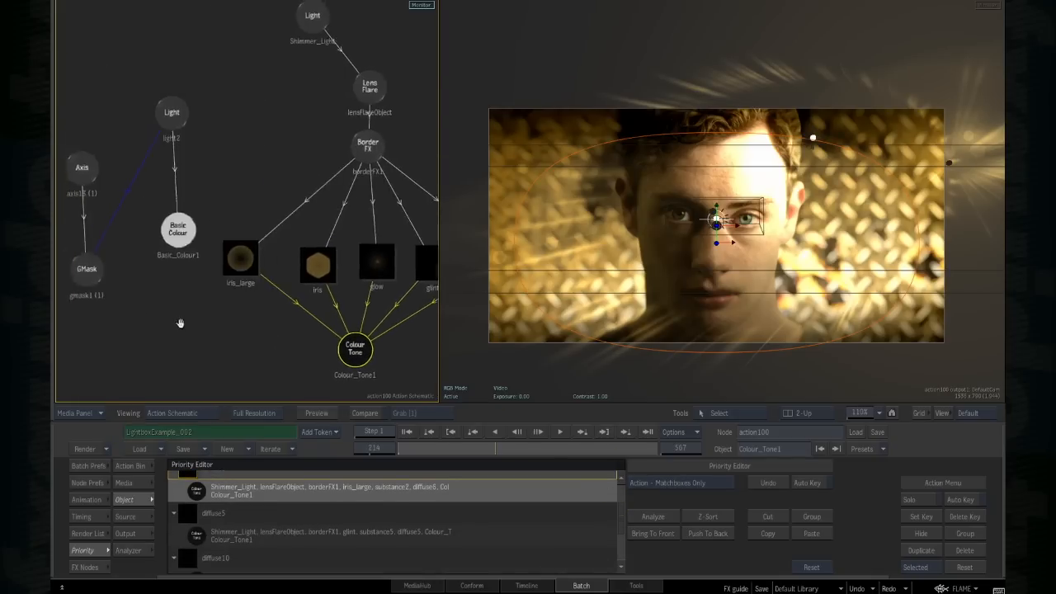
left_click(675, 483)
left_click(677, 495)
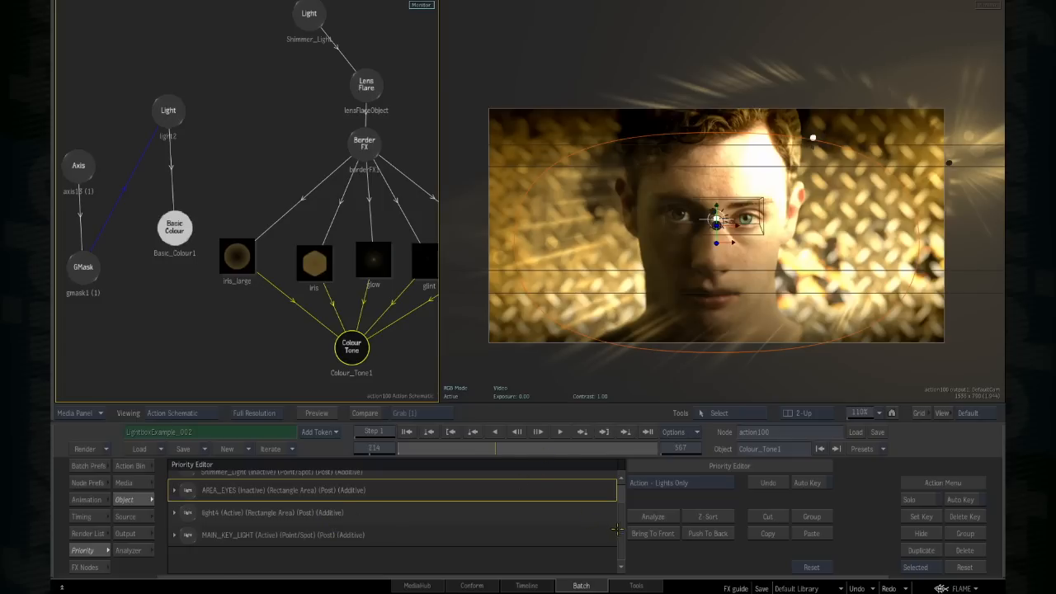
scroll(617, 529, "up", 2)
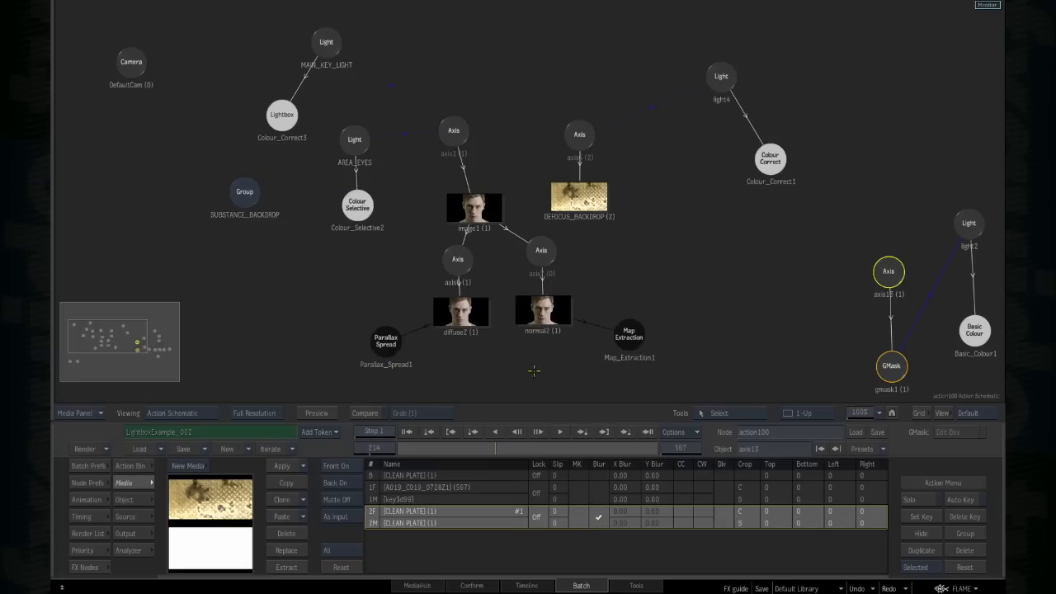
Step: Move Parallax_Spread1 slightly away from diffuse2 and shift Colour_Correct1 further below light4 in the schematic
left_click_drag(535, 368, 471, 328)
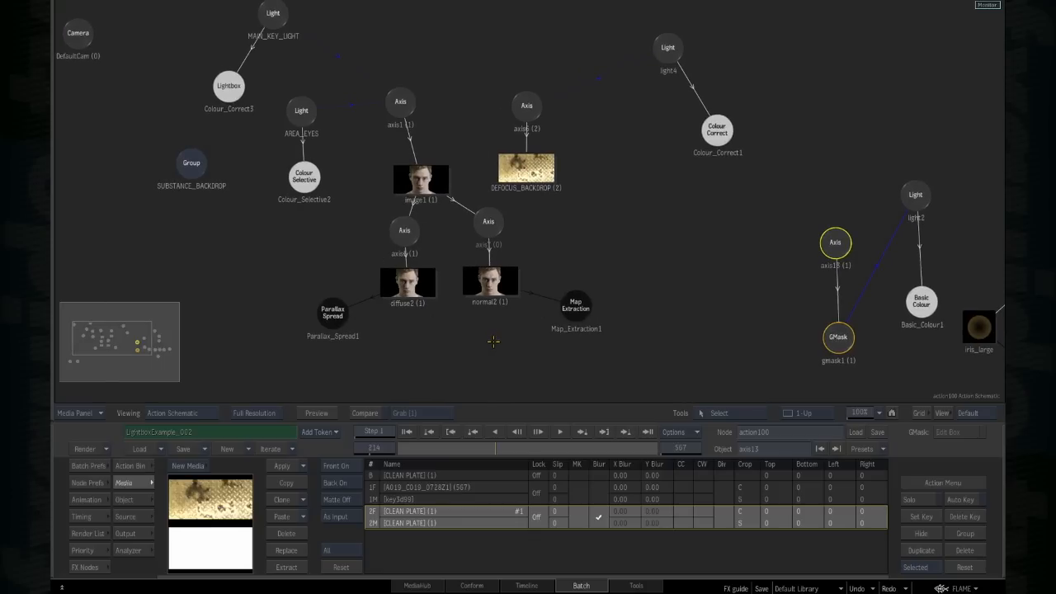
mouse_move(330, 312)
left_mouse_down()
mouse_move(352, 331)
mouse_move(344, 317)
mouse_move(321, 324)
left_mouse_up()
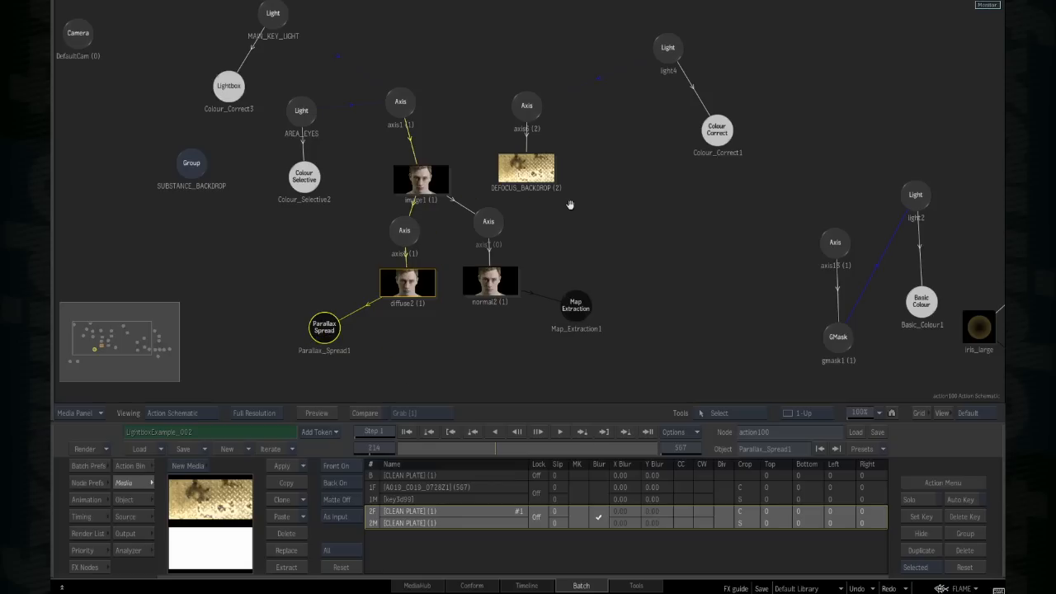
left_click_drag(570, 205, 542, 227)
left_click_drag(689, 155, 670, 185)
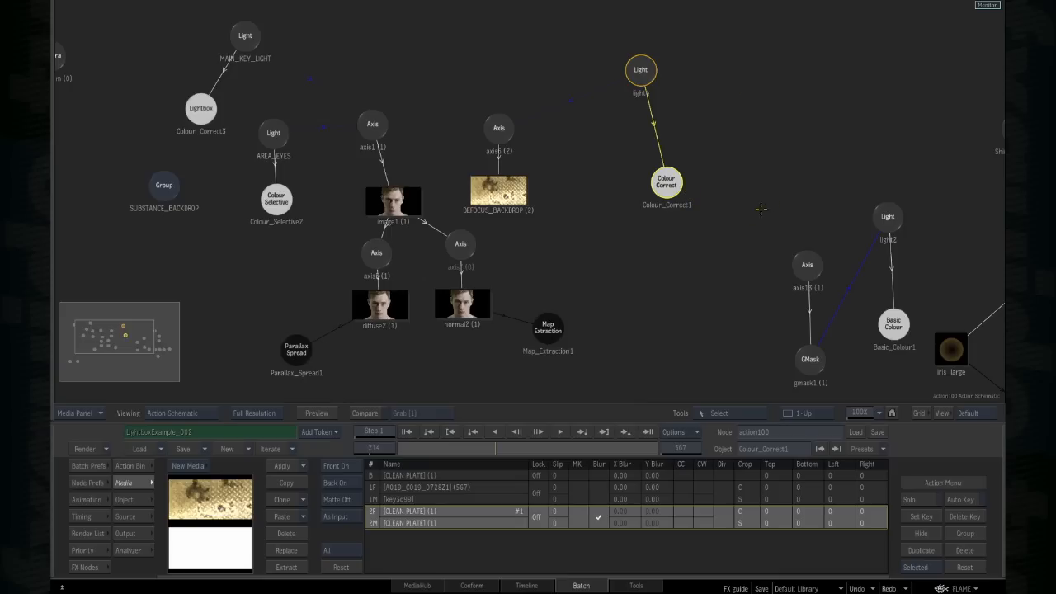
left_click_drag(794, 201, 670, 276)
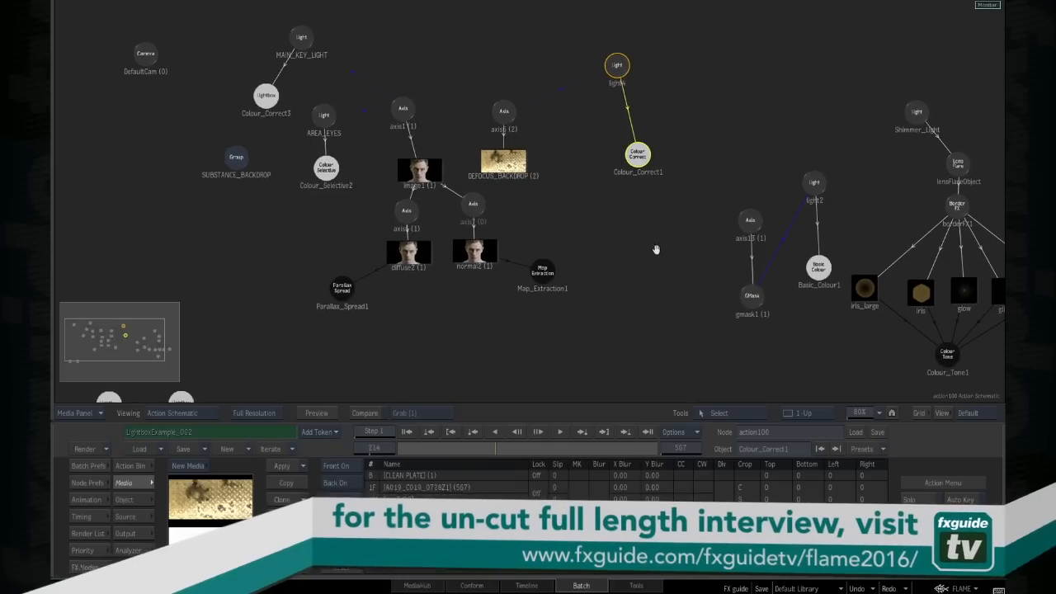